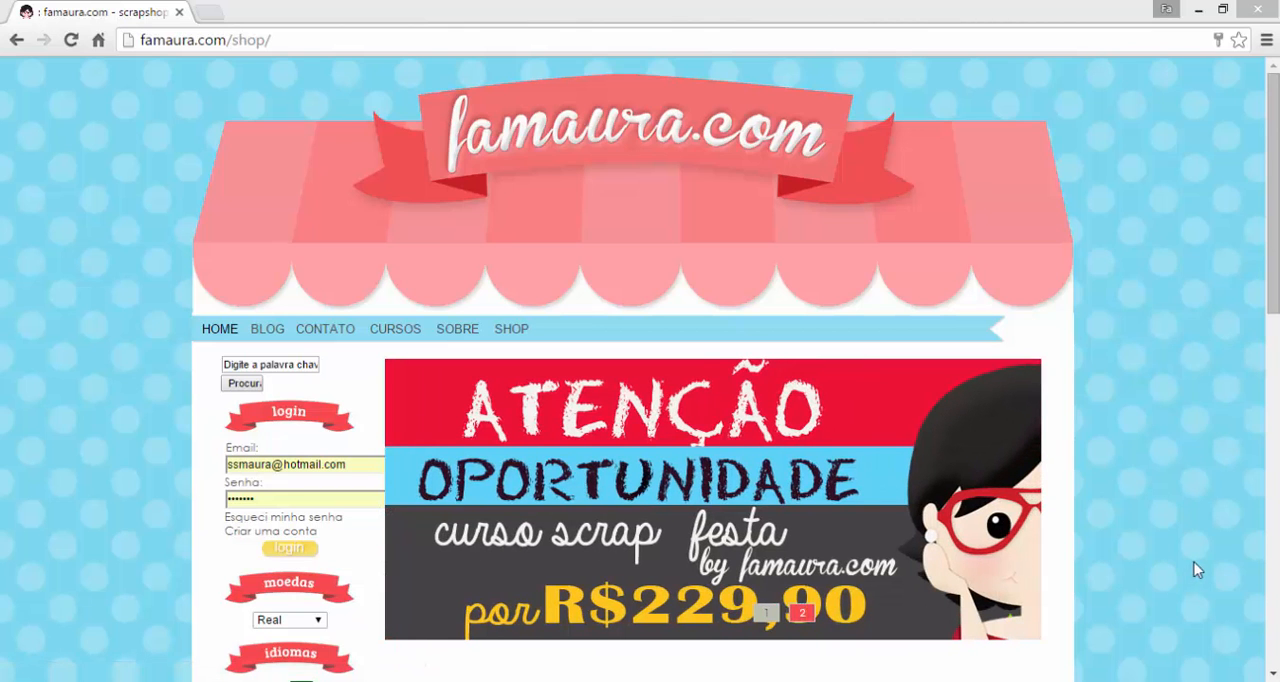
Browse the shop's Temas category and open its Escola & Livros subcategory to view the kits.
{"action": "scroll", "coordinate": [370, 466], "scroll_direction": "down", "scroll_amount": 6}
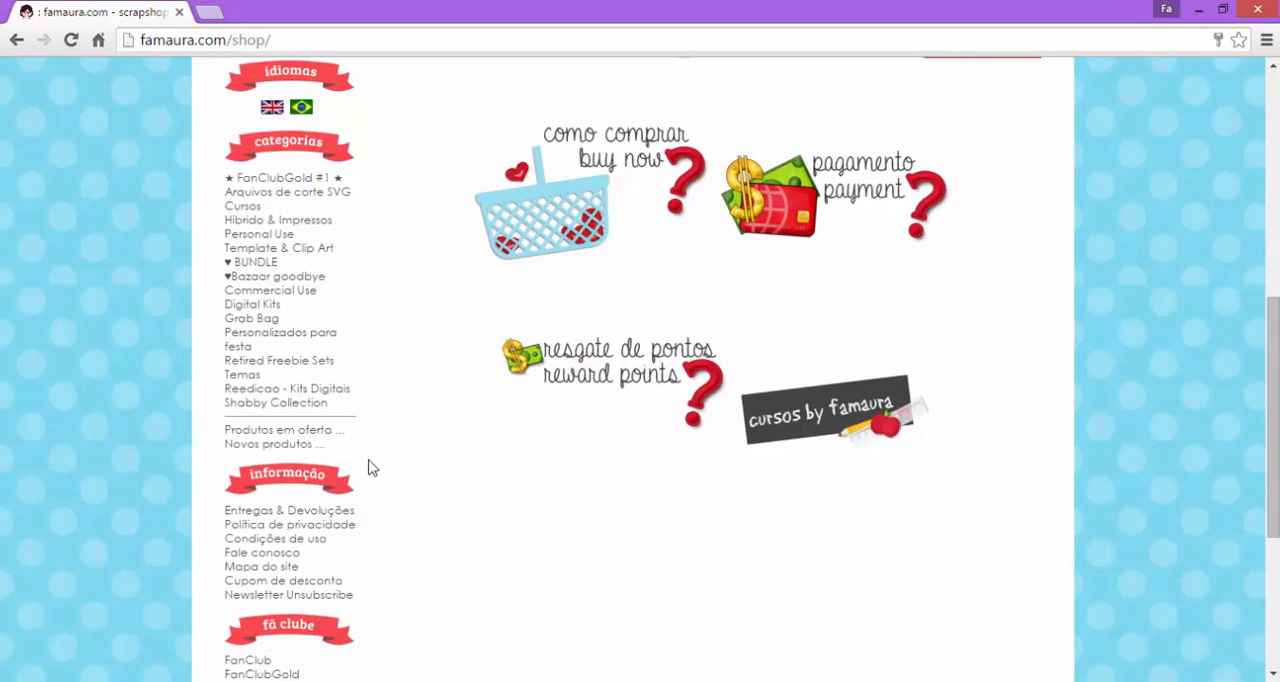
{"action": "left_click", "coordinate": [243, 376]}
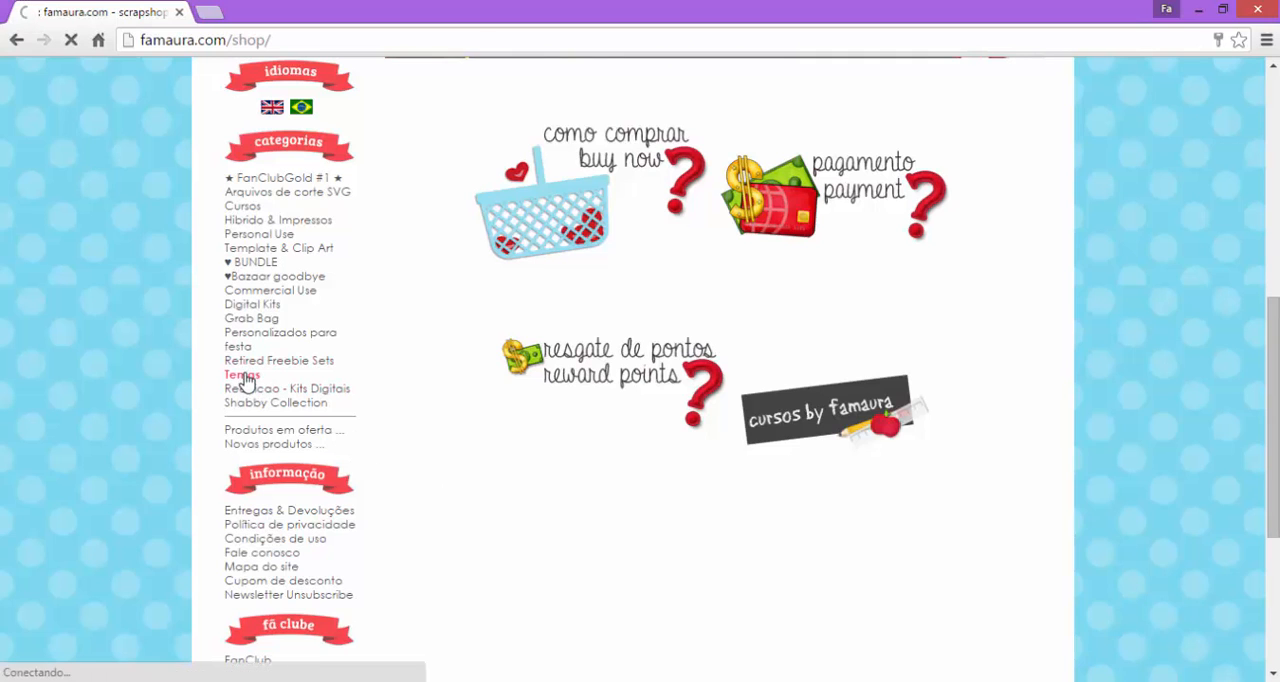
{"action": "left_click", "coordinate": [480, 328]}
{"action": "scroll", "coordinate": [778, 332], "scroll_direction": "down", "scroll_amount": 10}
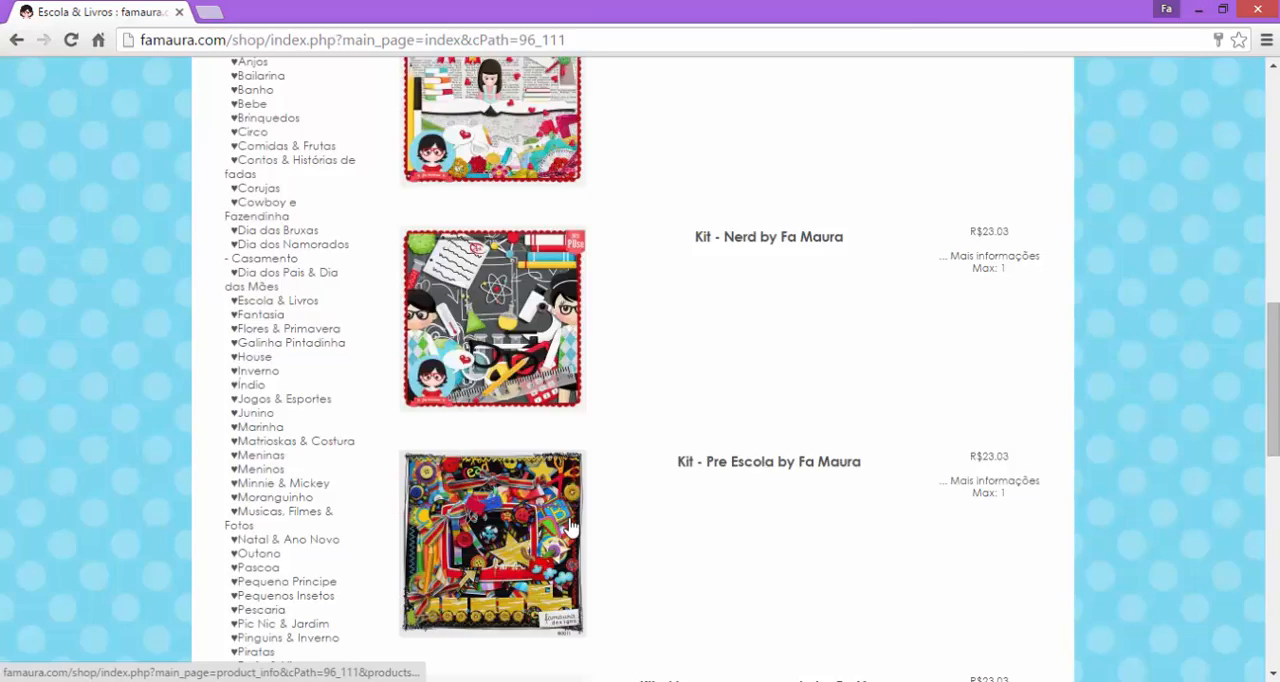
Open the Kit - Nerd product page from the kit list and examine its preview image.
{"action": "scroll", "coordinate": [570, 527], "scroll_direction": "down", "scroll_amount": 7}
{"action": "scroll", "coordinate": [640, 480], "scroll_direction": "up", "scroll_amount": 6}
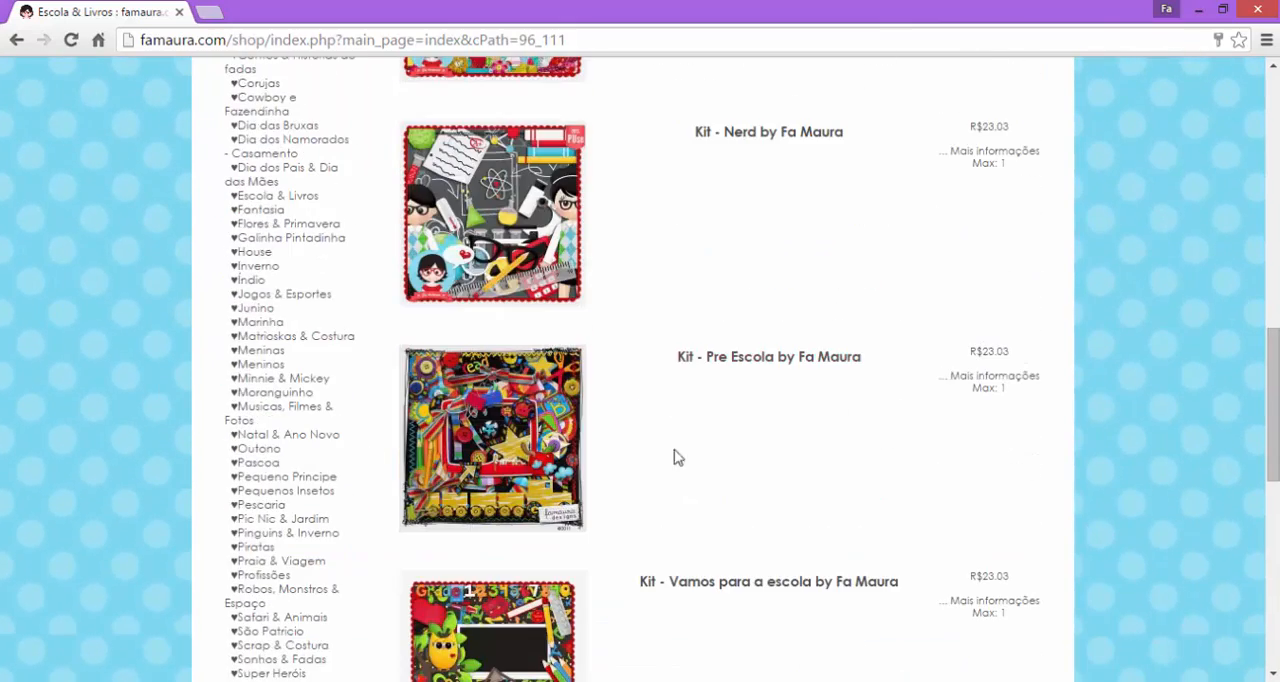
{"action": "left_click", "coordinate": [484, 252]}
{"action": "scroll", "coordinate": [928, 351], "scroll_direction": "down", "scroll_amount": 2}
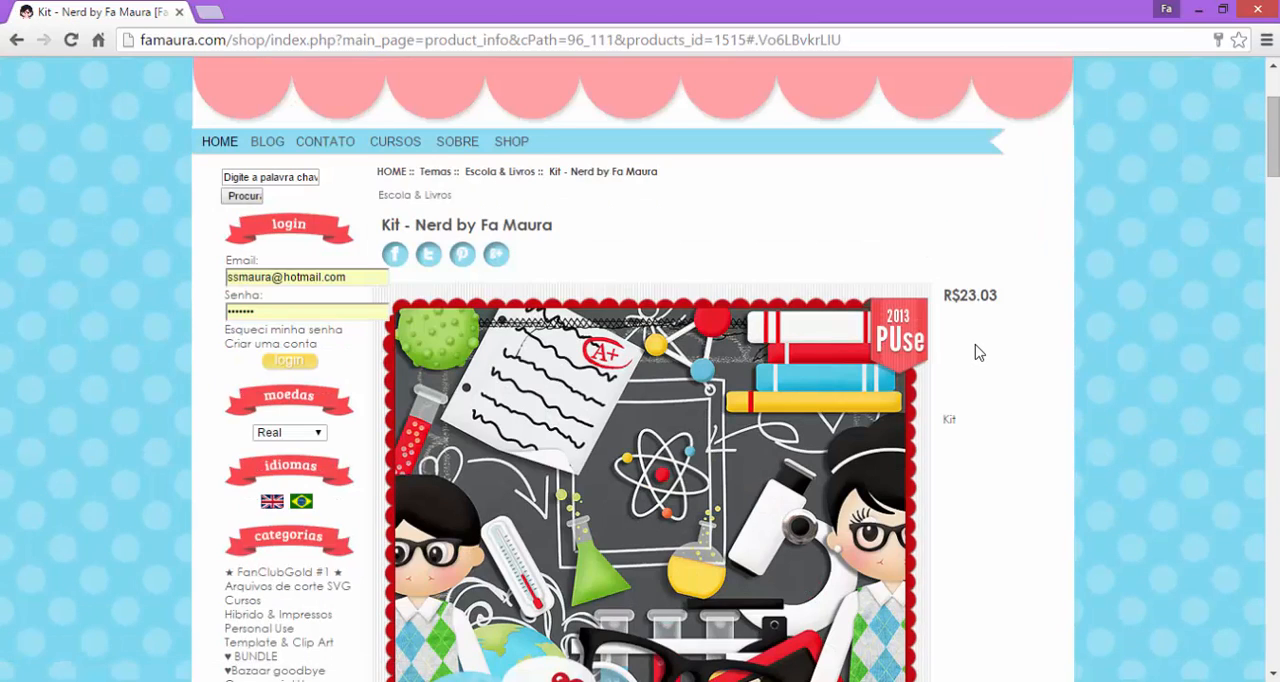
{"action": "scroll", "coordinate": [978, 352], "scroll_direction": "down", "scroll_amount": 2}
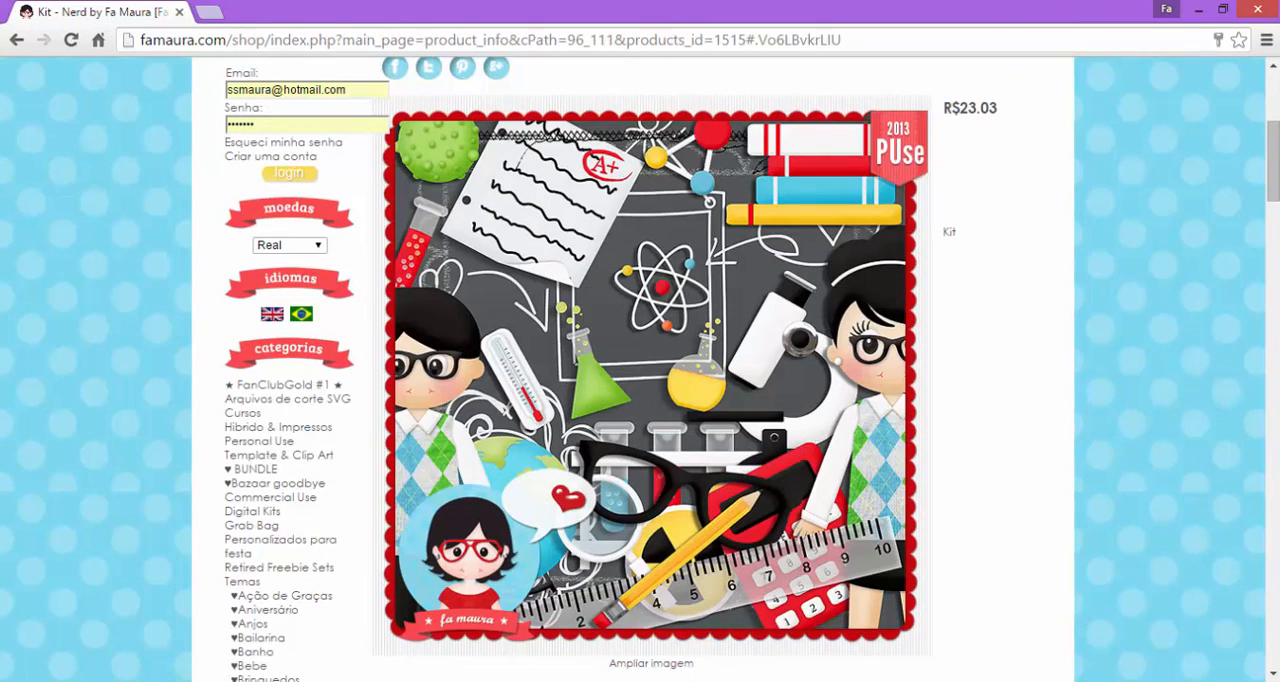
Switch to the FaMaura_KitNerdPapers folder in File Explorer and open the FaMaura_KitNerd preview image.
{"action": "left_click", "coordinate": [330, 615]}
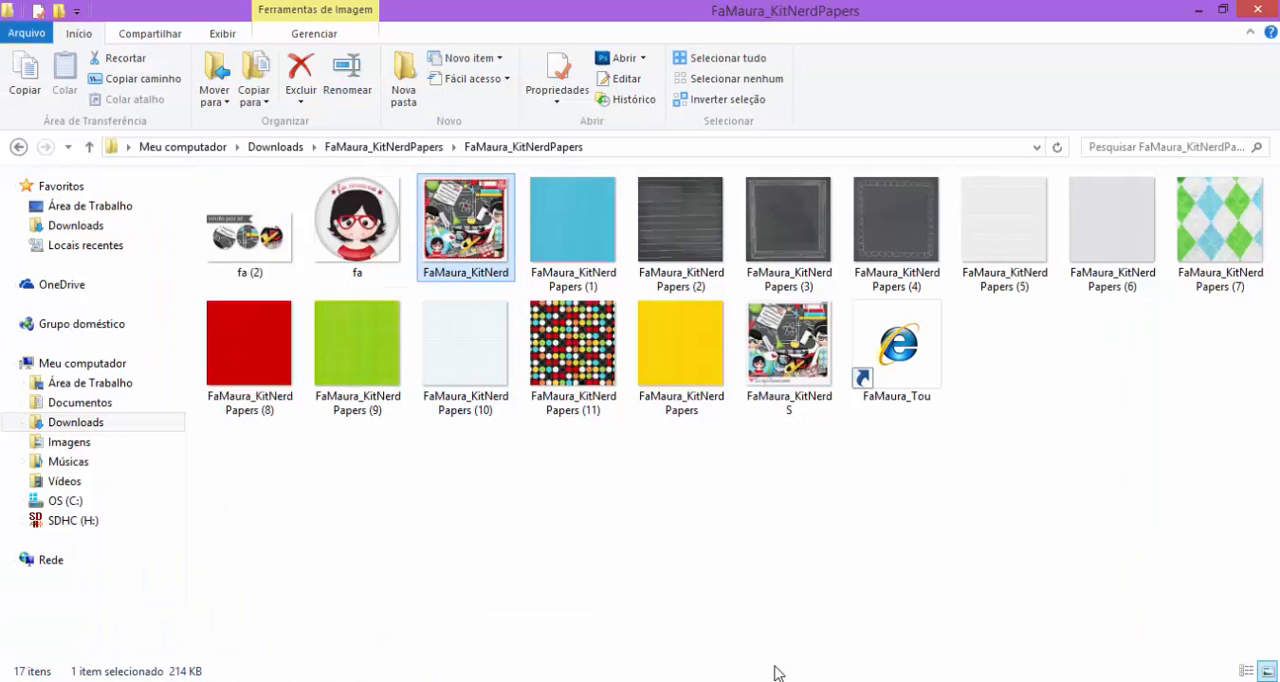
{"action": "double_click", "coordinate": [465, 225]}
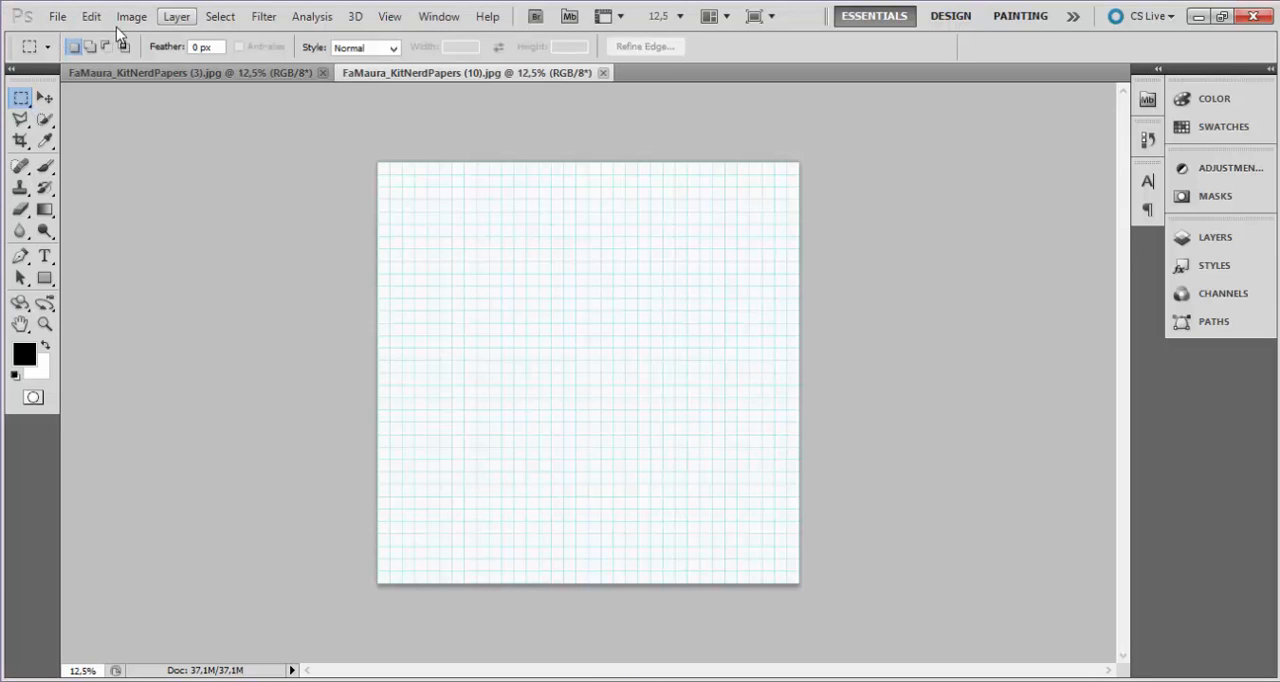
Create a new Photoshop document 8 cm wide and 5 cm high at 300 pixels/cm, and activate the Move tool.
{"action": "left_click", "coordinate": [57, 17]}
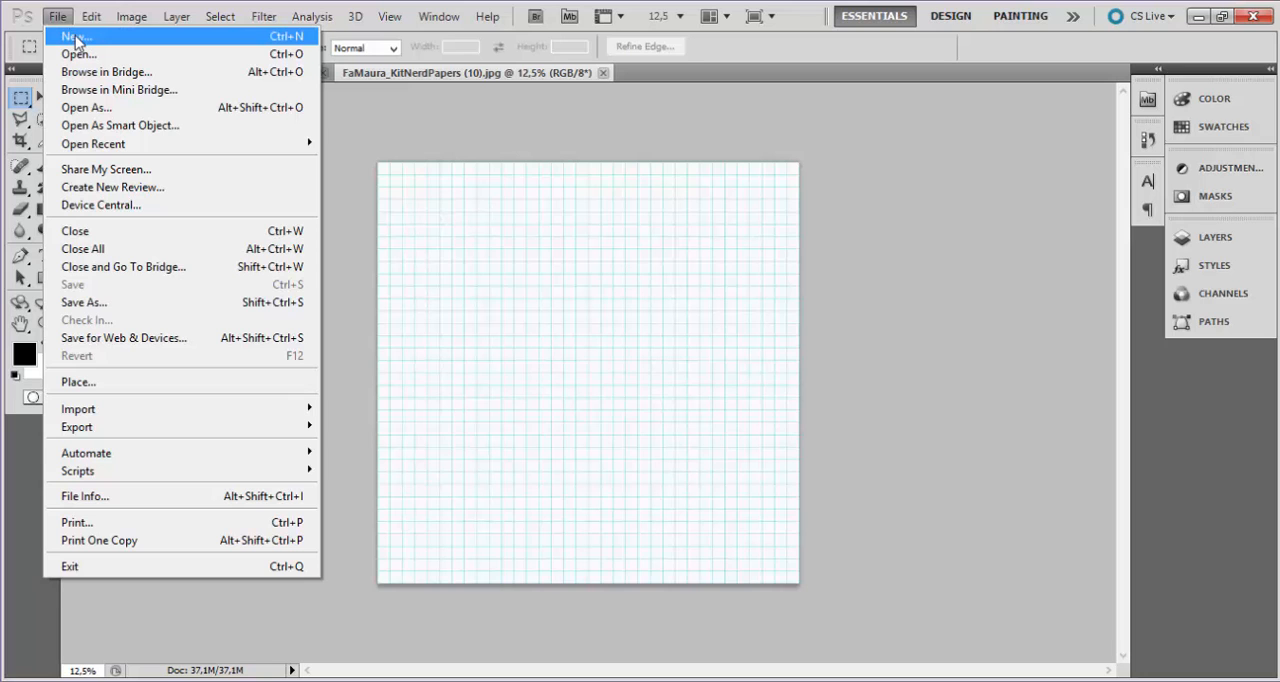
{"action": "left_click", "coordinate": [76, 38]}
{"action": "key", "text": "Tab"}
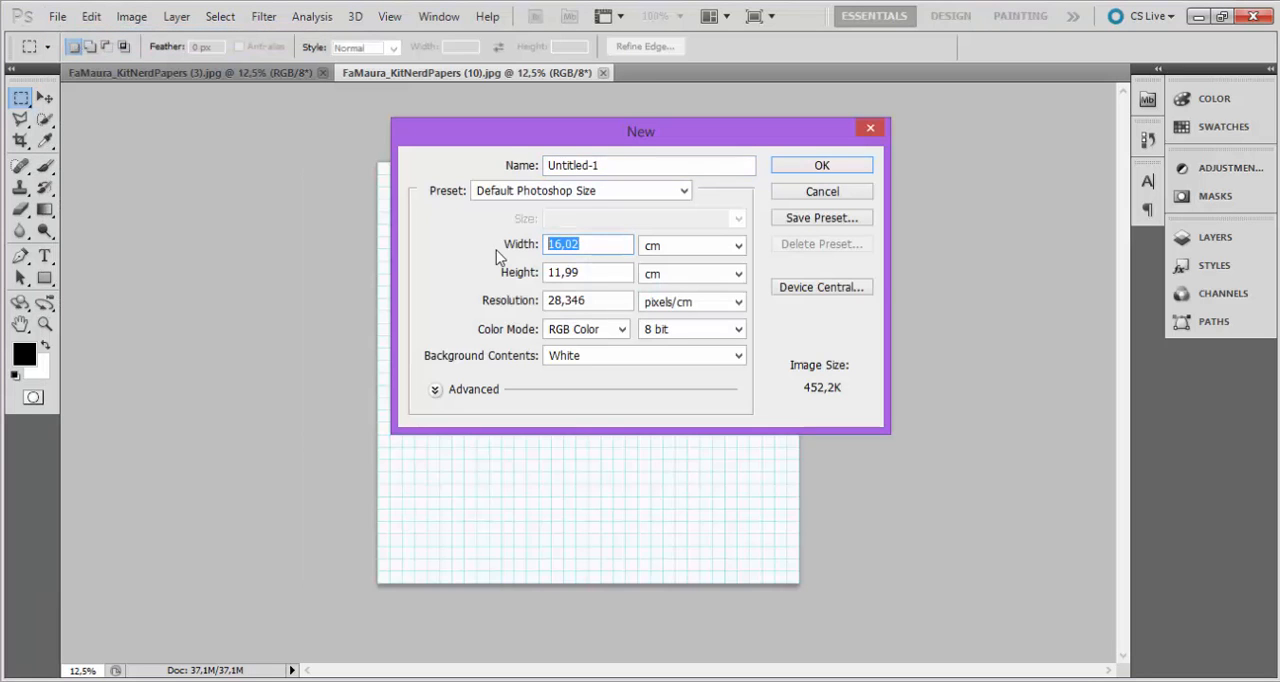
{"action": "type", "text": "8"}
{"action": "key", "text": "Tab"}
{"action": "type", "text": "5"}
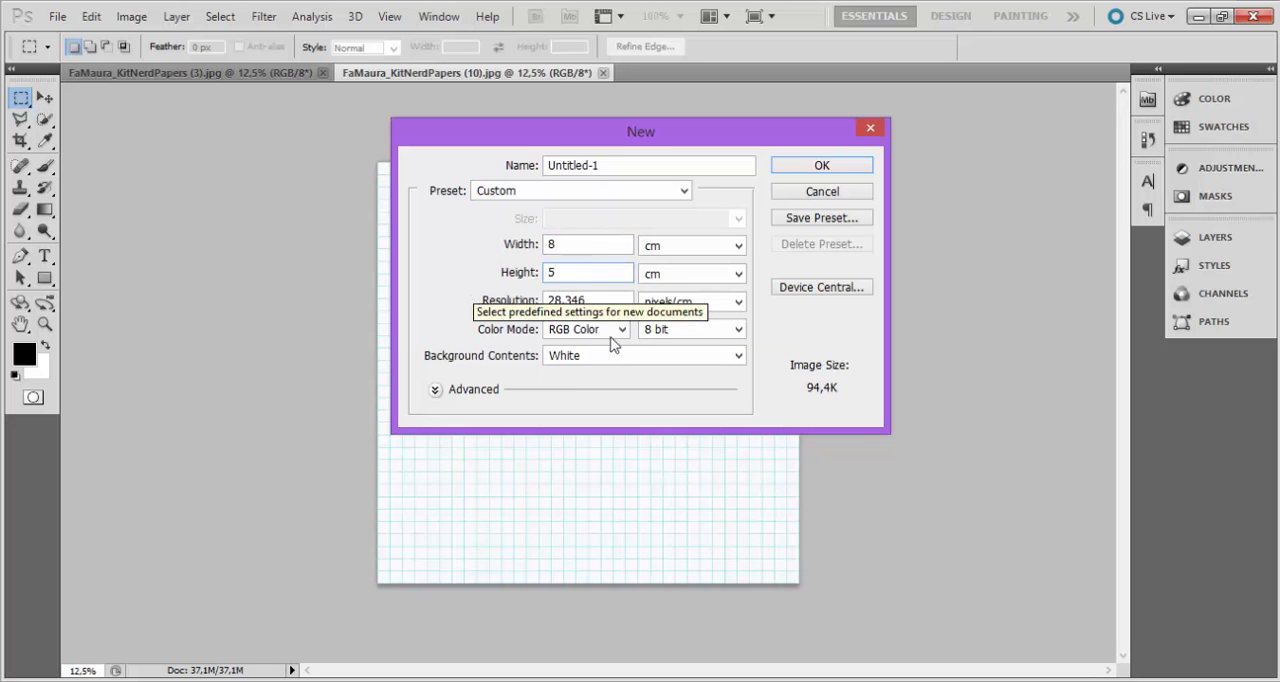
{"action": "key", "text": "Tab"}
{"action": "type", "text": "300"}
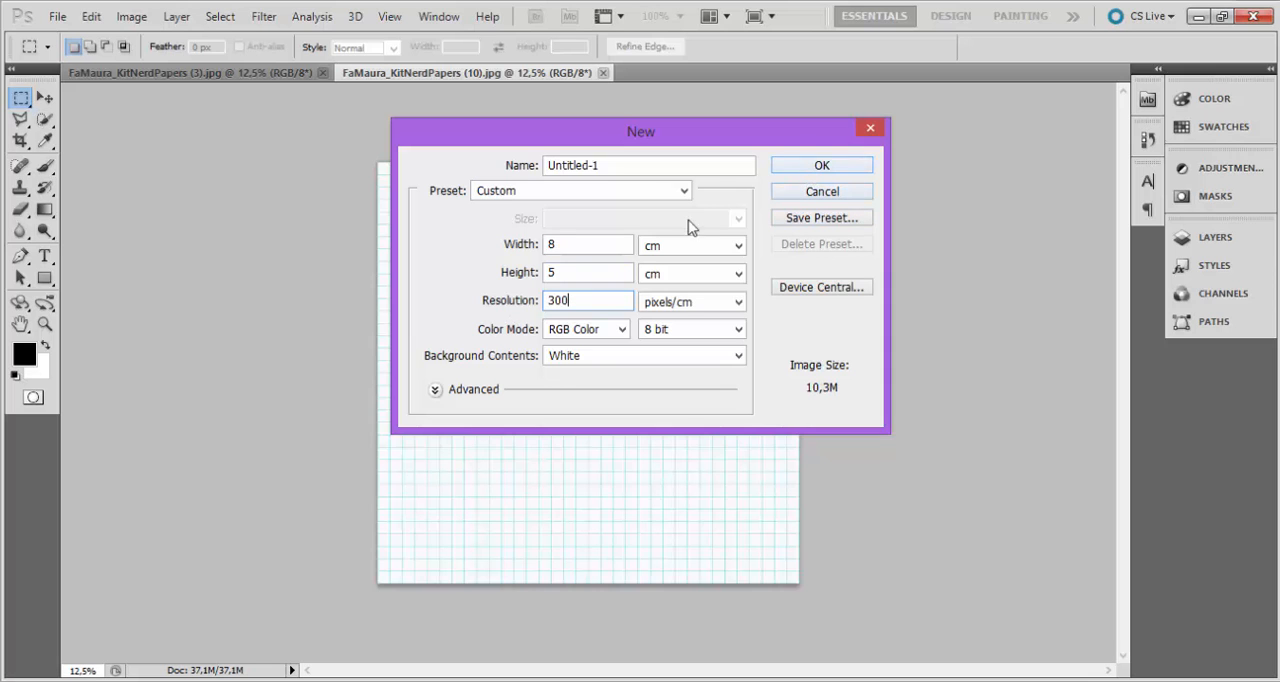
{"action": "left_click", "coordinate": [820, 166]}
{"action": "key", "text": "v"}
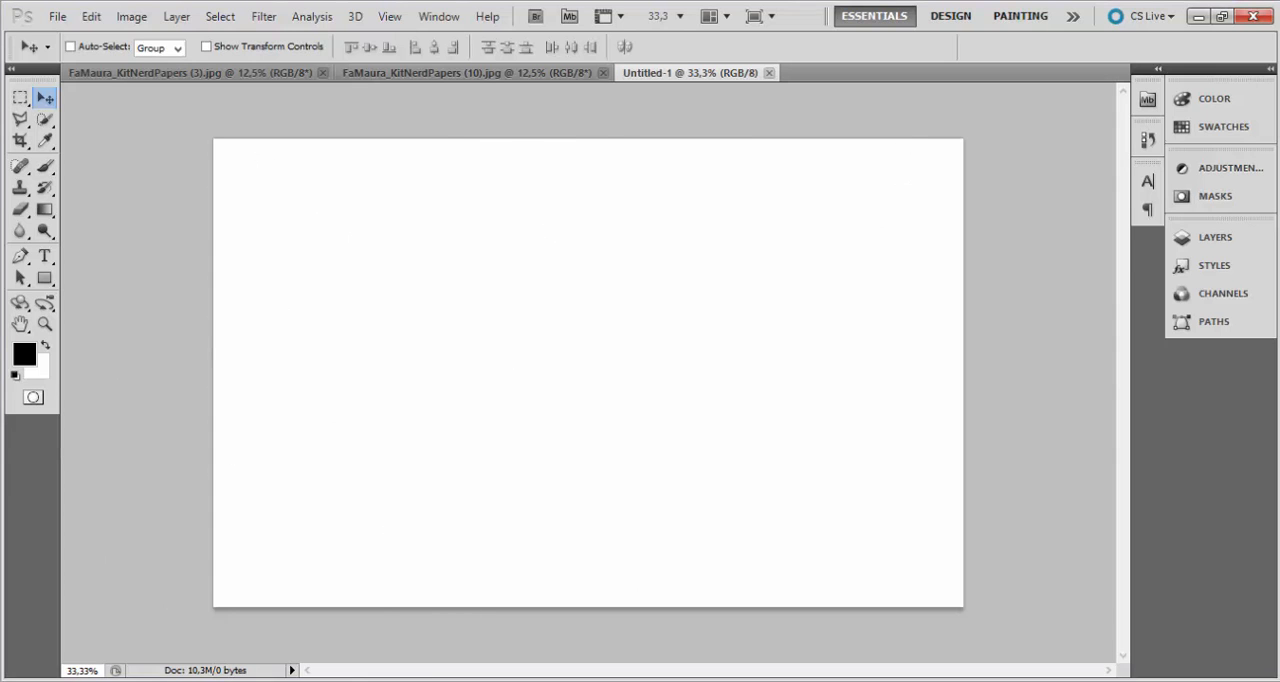
Open the chalkboard paper FaMaura_KitNerdPapers (4) from its File Explorer folder in Adobe Photoshop CS5.
{"action": "left_click", "coordinate": [330, 598]}
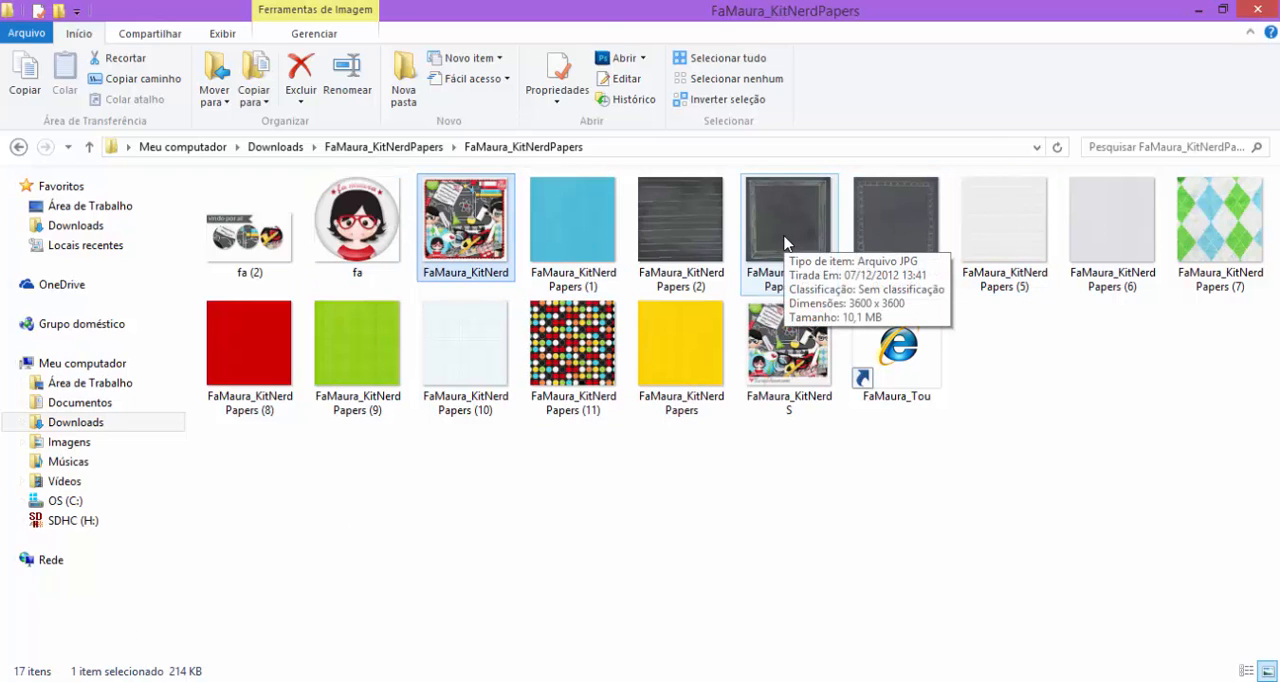
{"action": "right_click", "coordinate": [888, 230]}
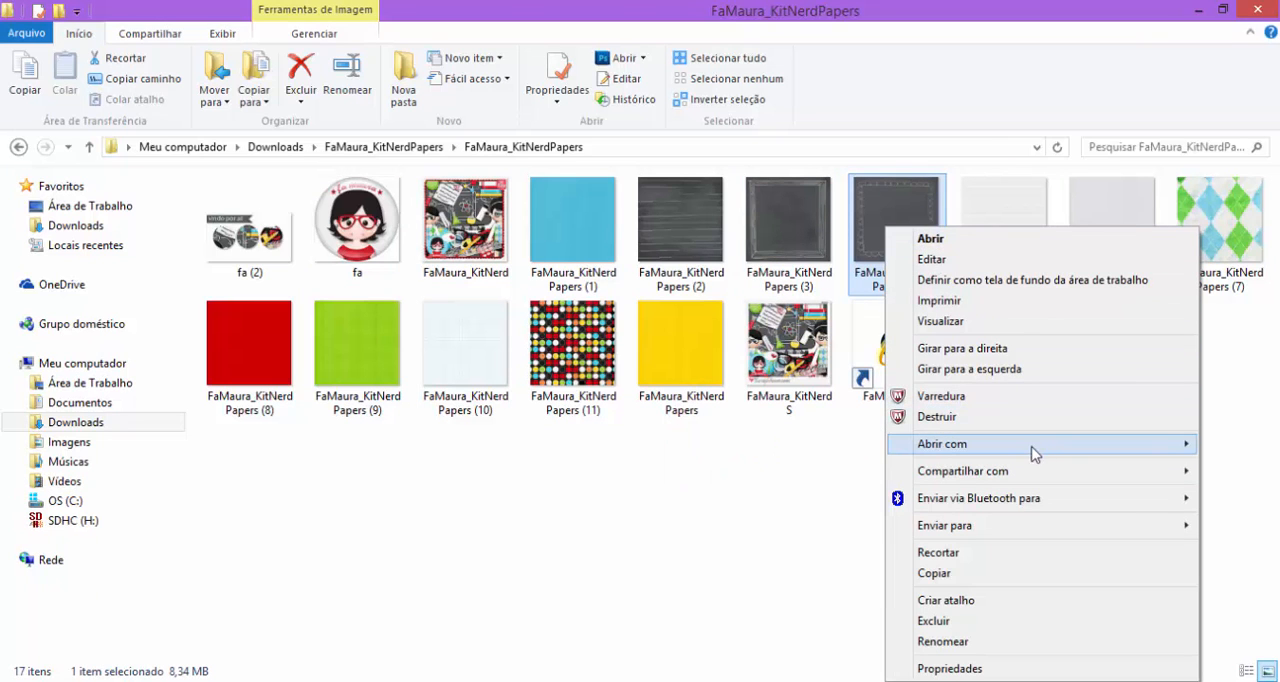
{"action": "mouse_move", "coordinate": [1027, 444]}
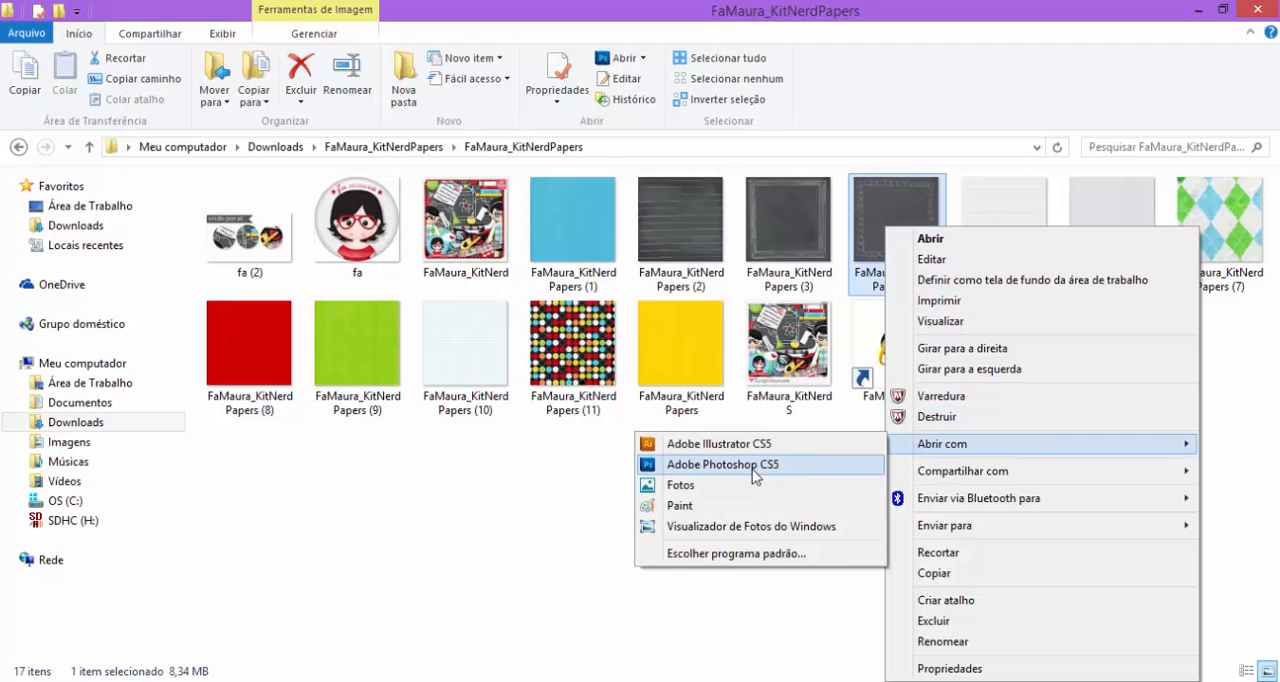
{"action": "left_click", "coordinate": [880, 230]}
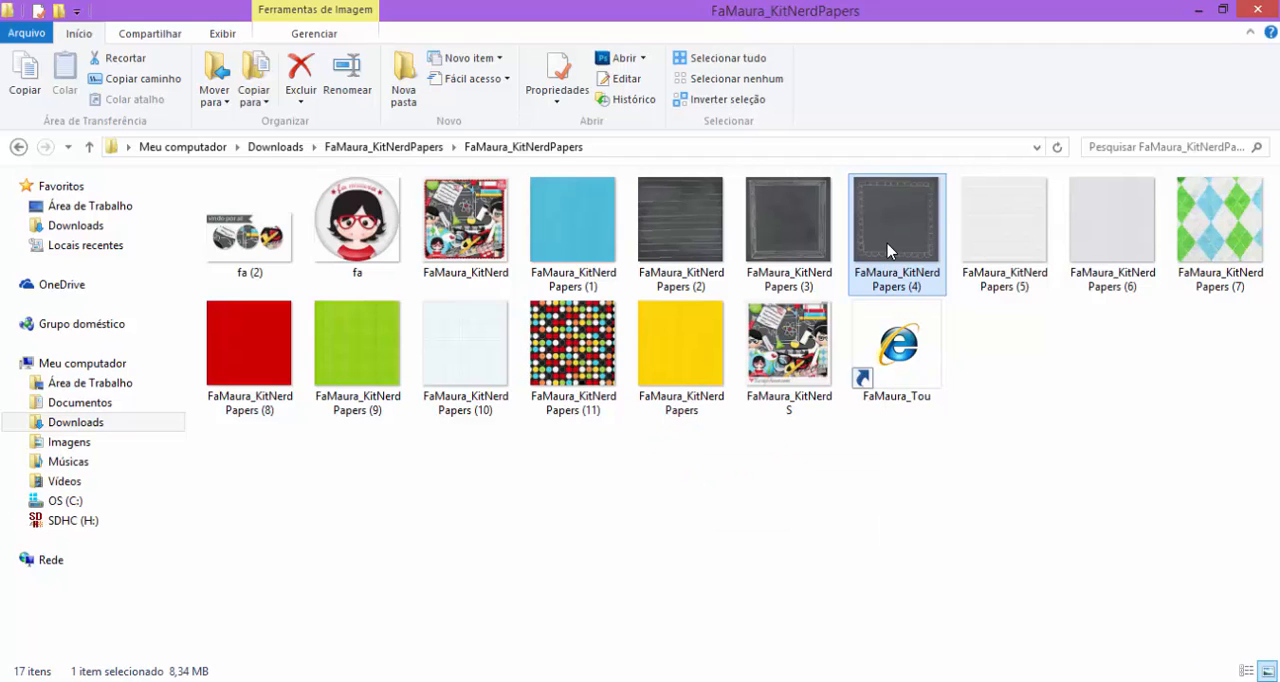
{"action": "right_click", "coordinate": [890, 278]}
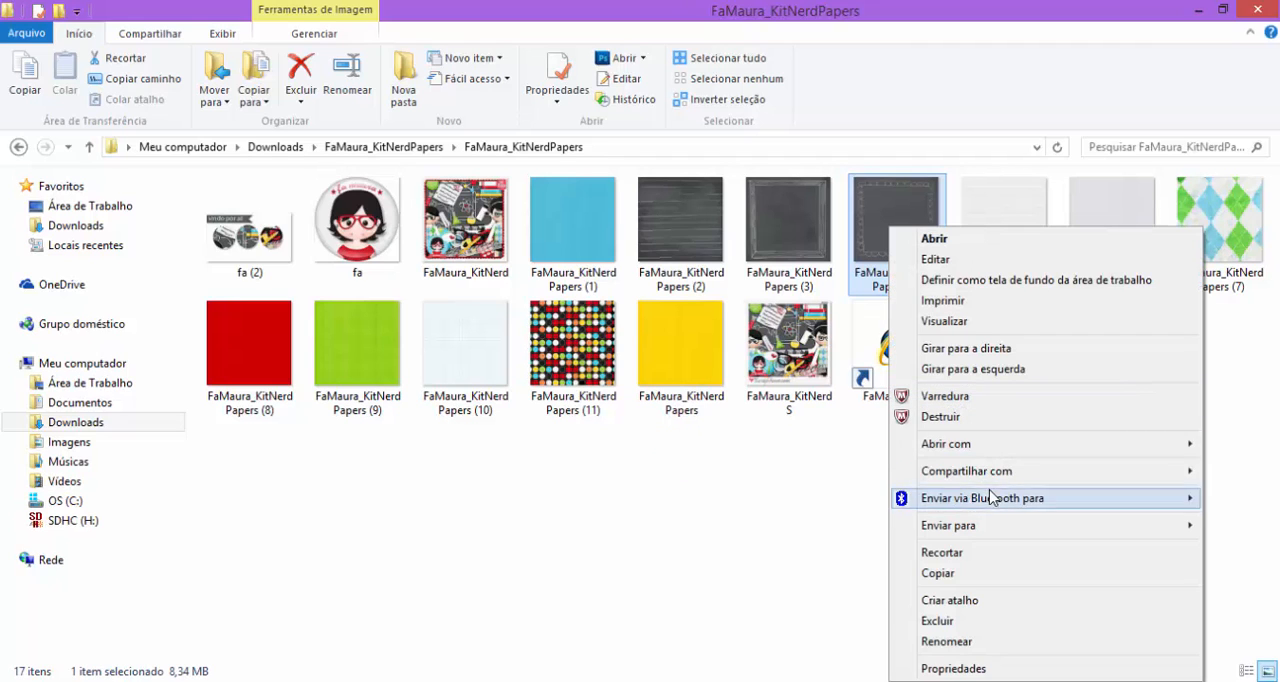
{"action": "mouse_move", "coordinate": [968, 450]}
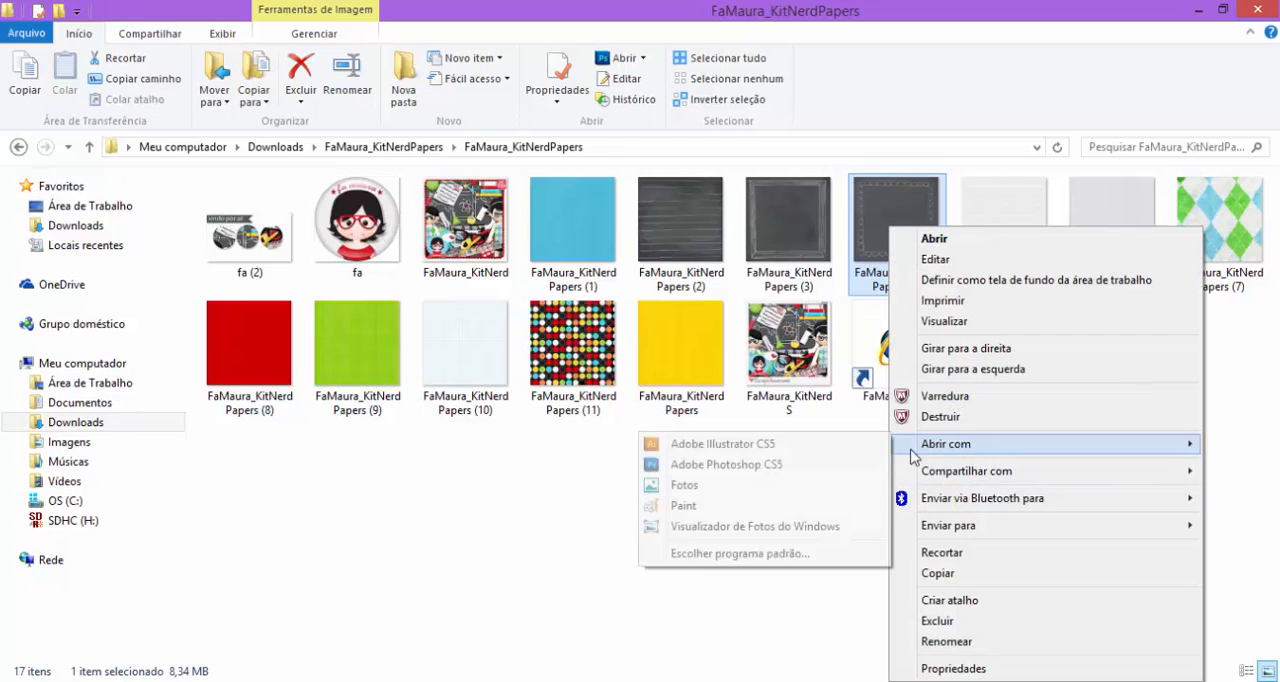
{"action": "left_click", "coordinate": [790, 465]}
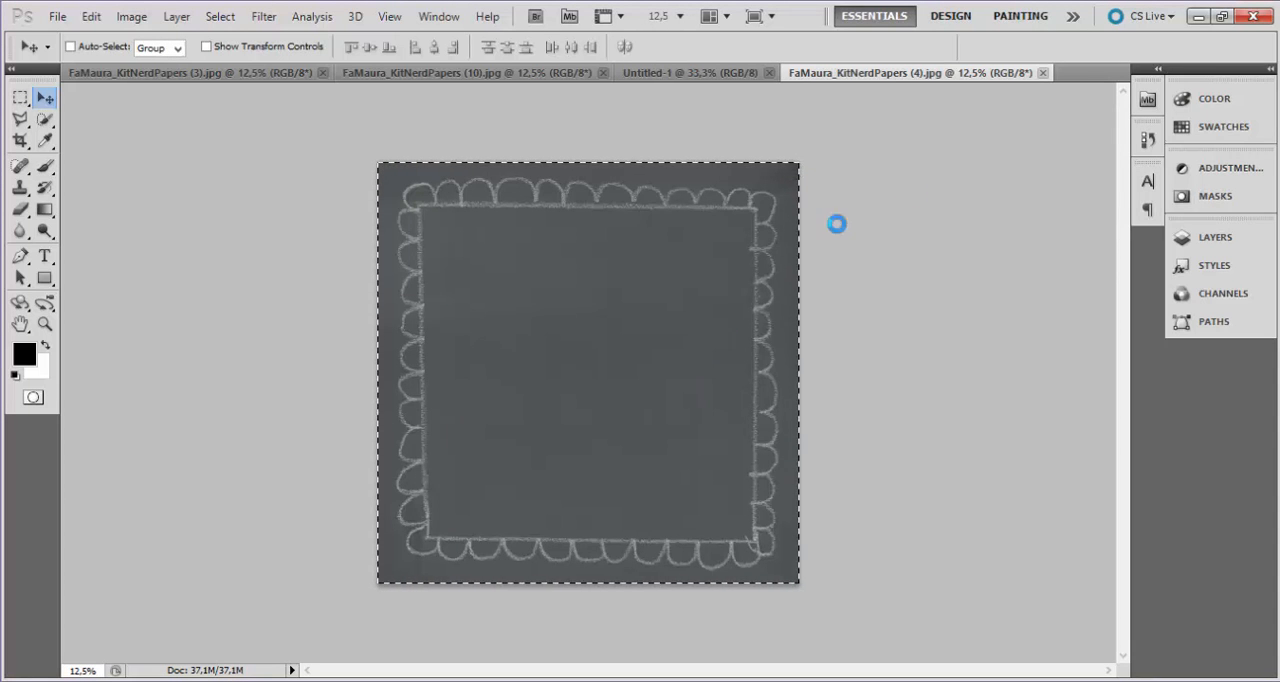
Close the chalkboard paper file and paste its copied image into Untitled-1, converting the colors to preserve their appearance.
{"action": "left_click", "coordinate": [1042, 73]}
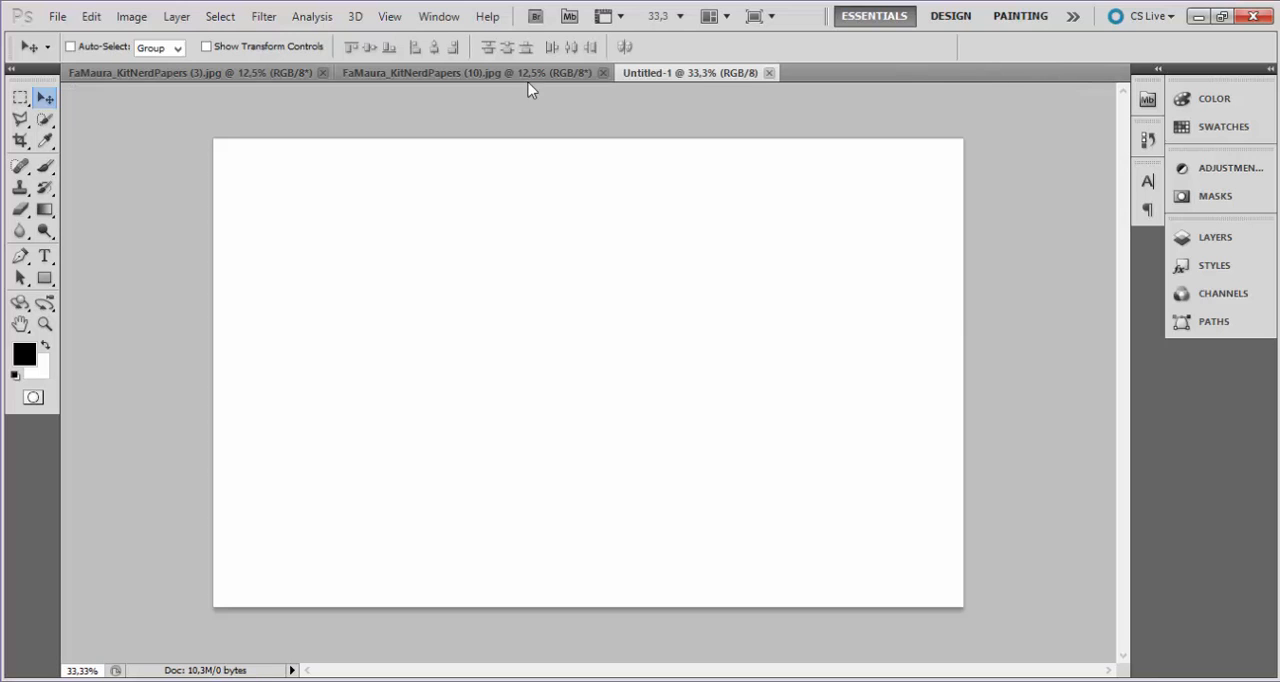
{"action": "key", "text": "ctrl+v"}
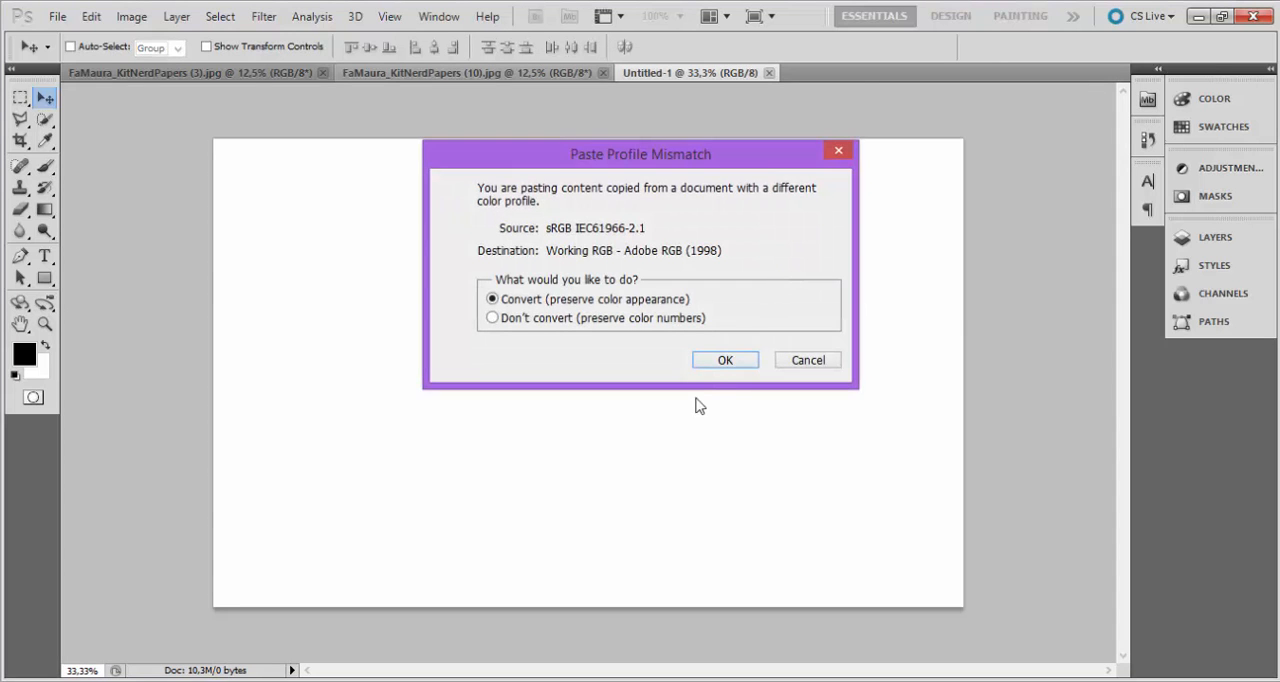
{"action": "left_click", "coordinate": [716, 362]}
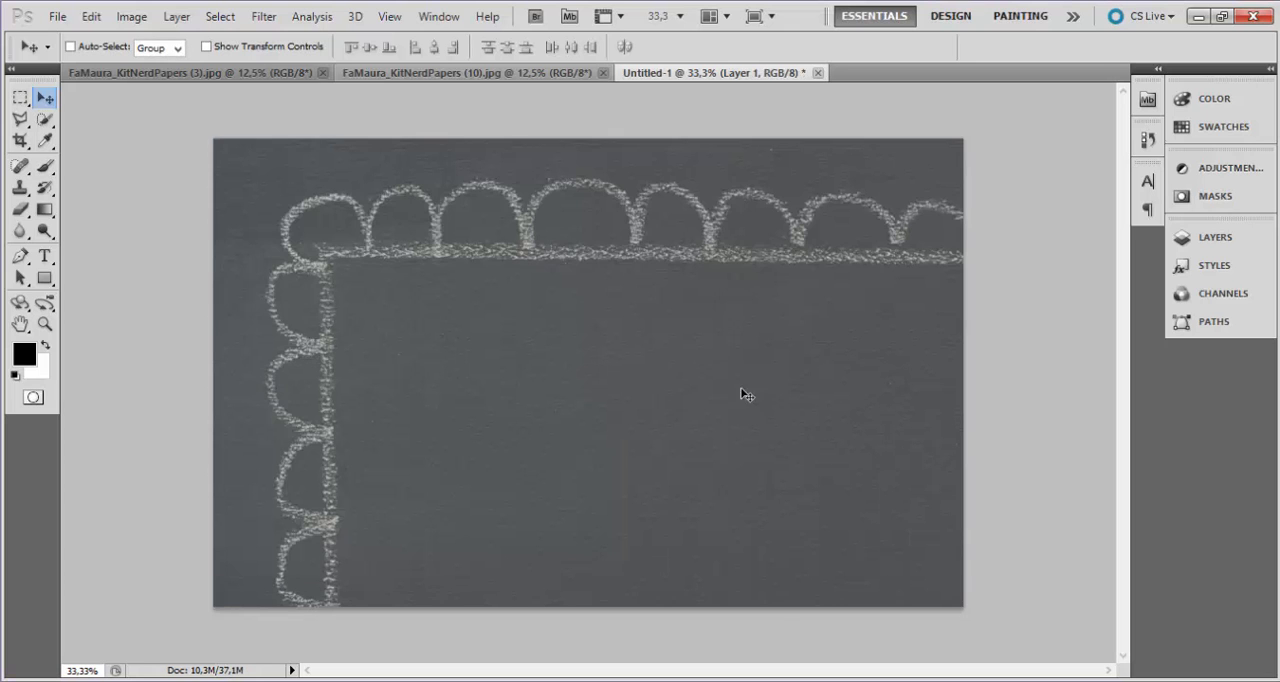
Move the pasted chalkboard layer until its plain dark area covers the whole canvas without the chalk border.
{"action": "mouse_move", "coordinate": [686, 434]}
{"action": "left_mouse_down"}
{"action": "mouse_move", "coordinate": [609, 405]}
{"action": "mouse_move", "coordinate": [706, 431]}
{"action": "mouse_move", "coordinate": [701, 416]}
{"action": "left_mouse_up"}
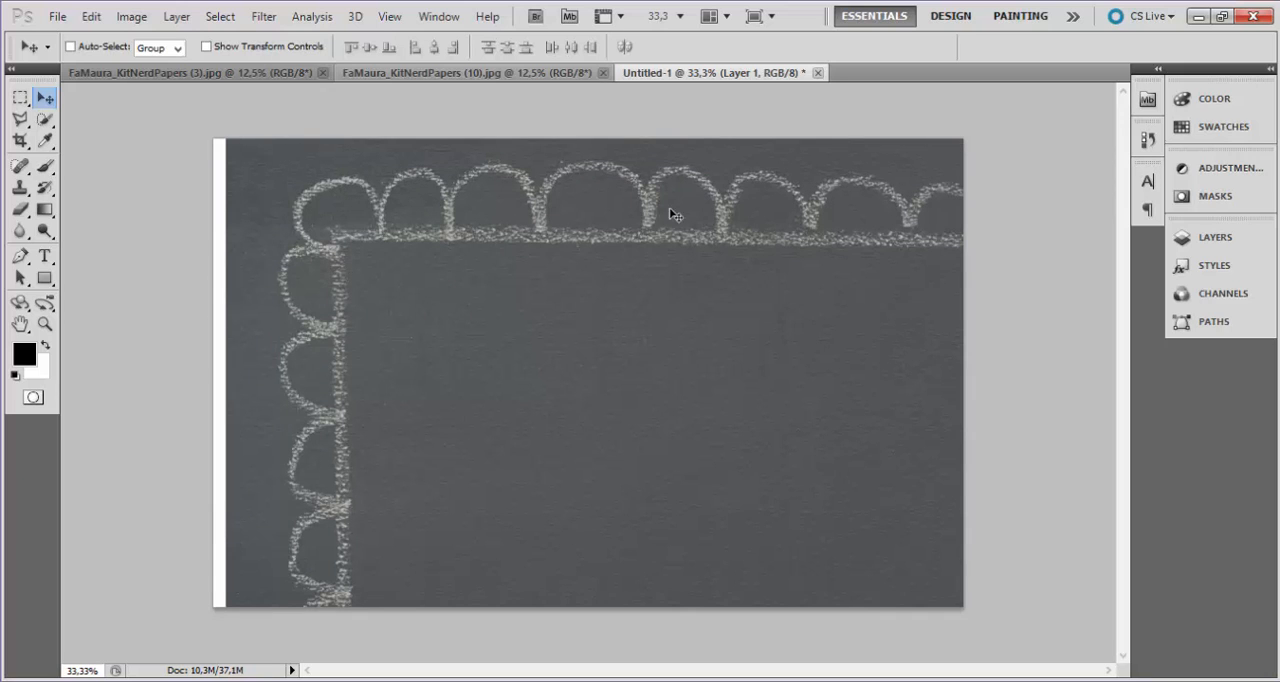
{"action": "left_click_drag", "start_coordinate": [833, 381], "coordinate": [684, 313]}
{"action": "left_click_drag", "start_coordinate": [774, 346], "coordinate": [656, 245]}
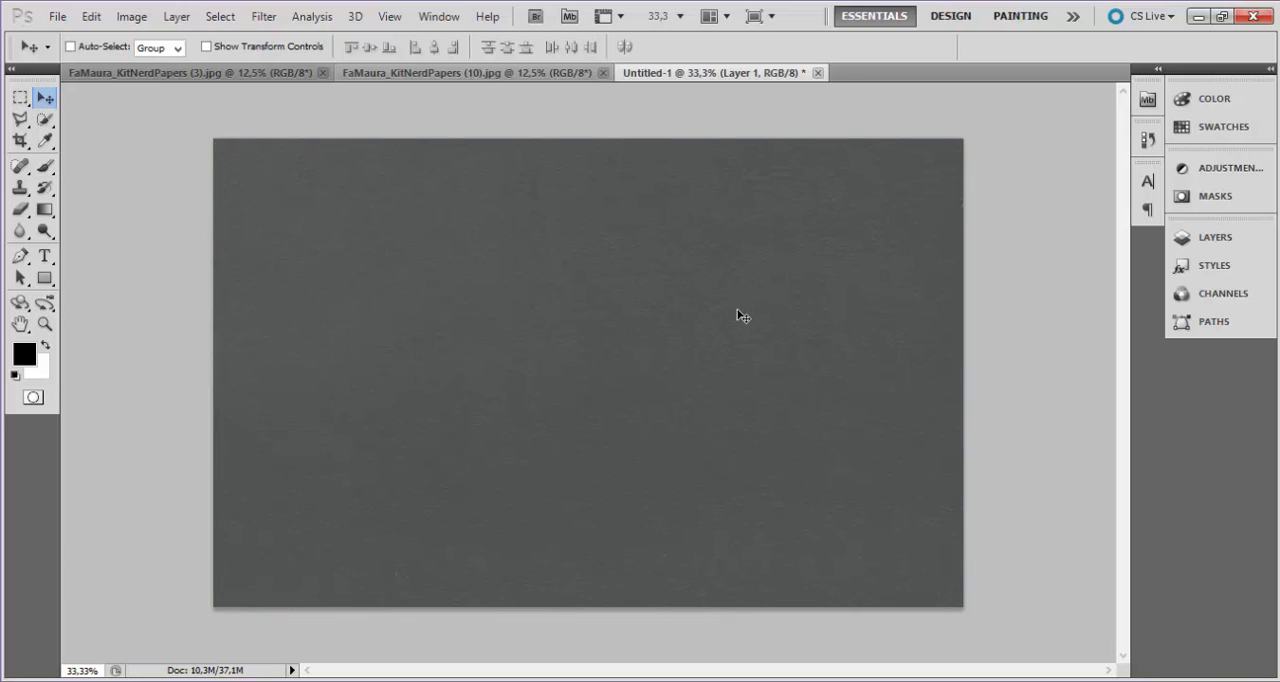
Scale the chalkboard layer down slightly with Free Transform, keeping its plain area across the whole canvas.
{"action": "key", "text": "ctrl+minus"}
{"action": "key", "text": "ctrl+minus"}
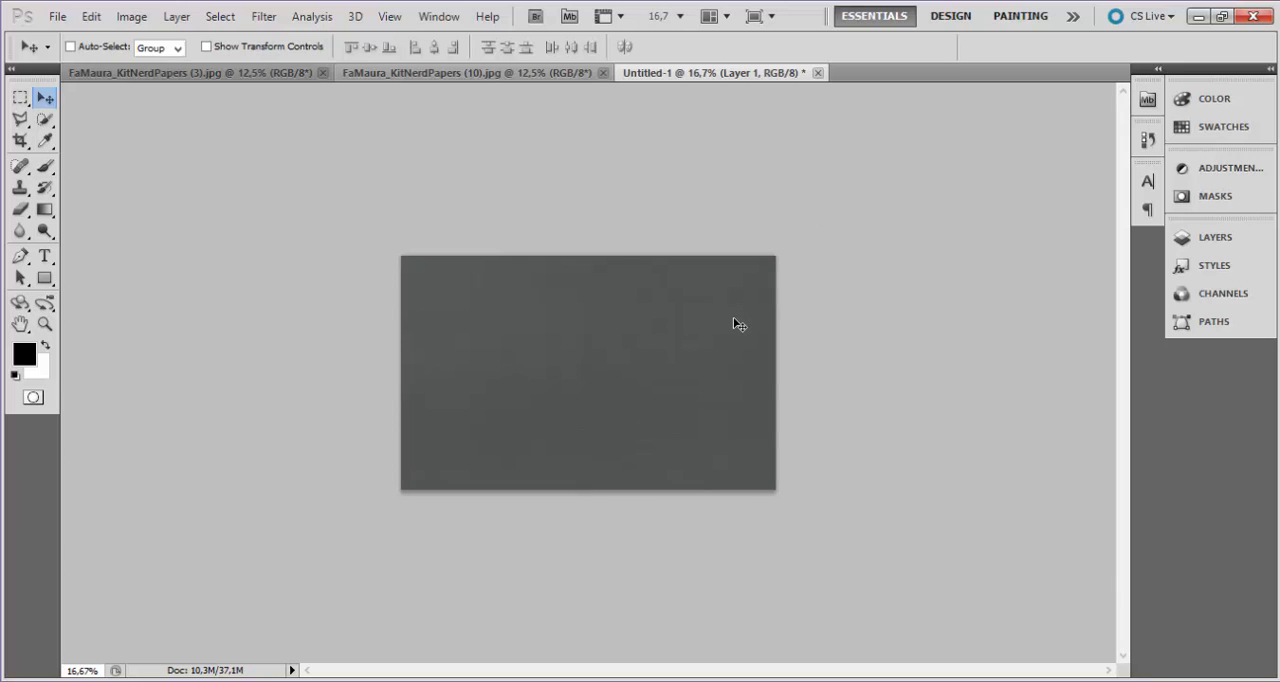
{"action": "key", "text": "ctrl+t"}
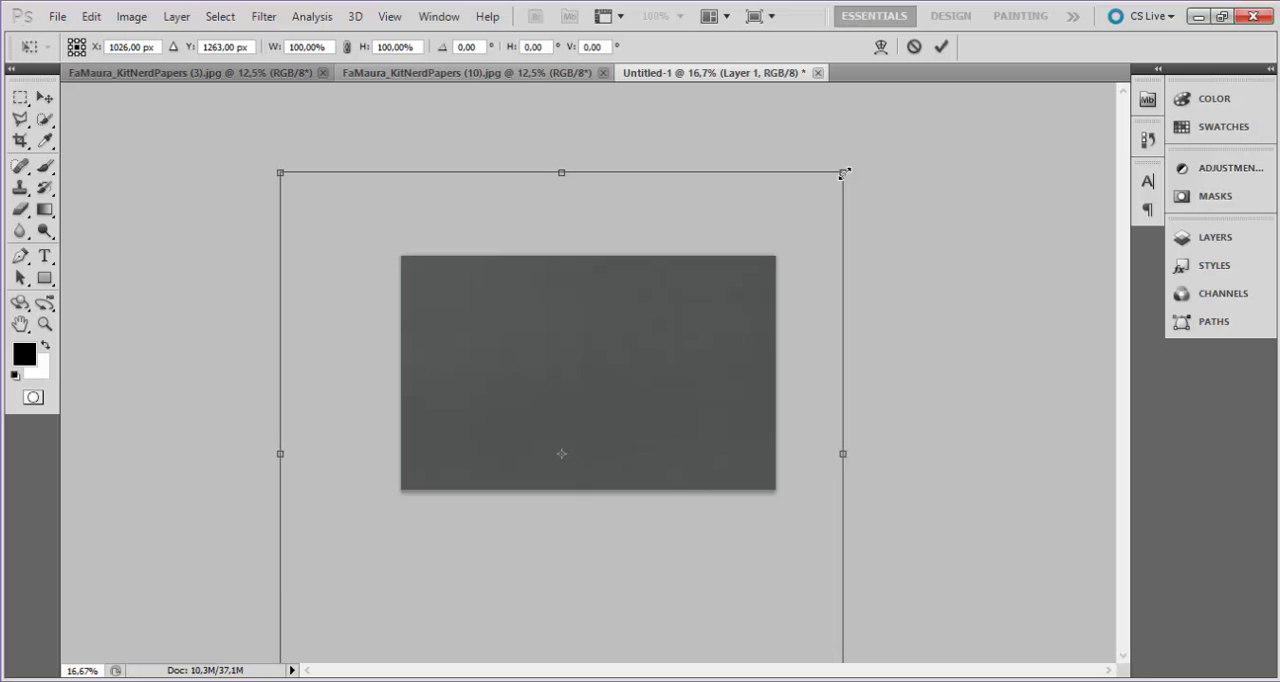
{"action": "left_click_drag", "start_coordinate": [846, 172], "coordinate": [819, 213]}
{"action": "key", "text": "Return"}
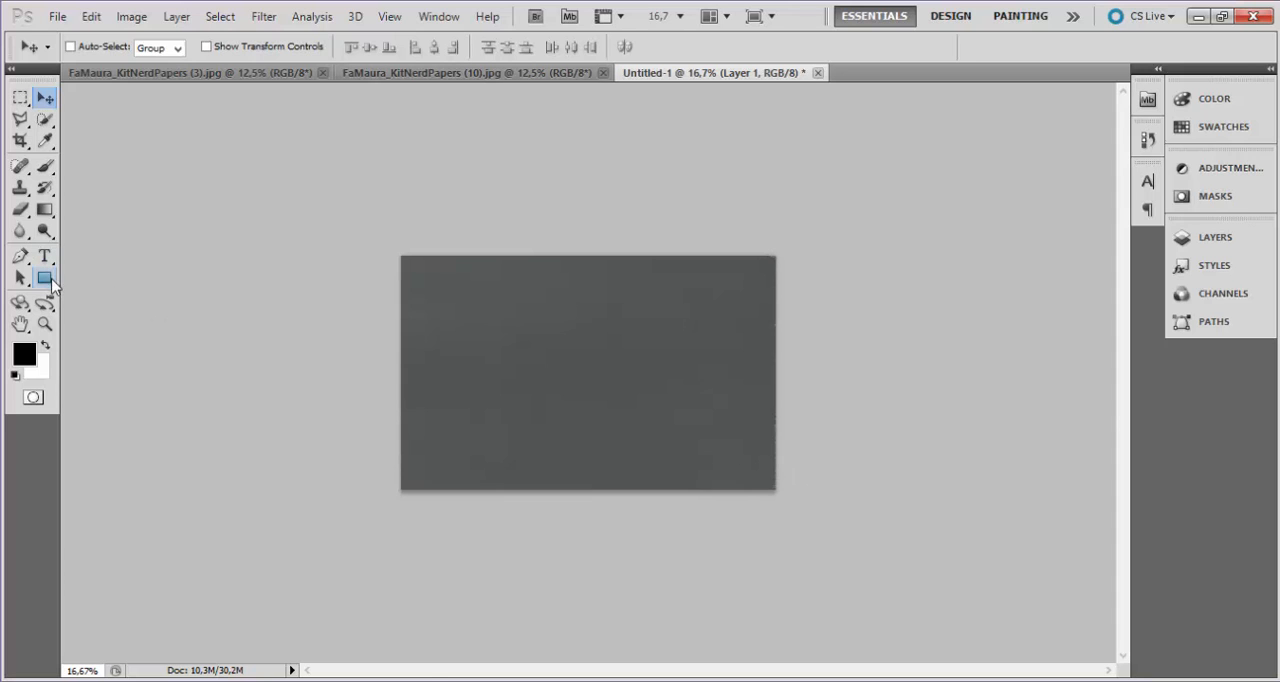
Open the ruler image FaMaura_KitNerd (18) from the FaMaura_KitNerd folder in Photoshop.
{"action": "mouse_move", "coordinate": [225, 680]}
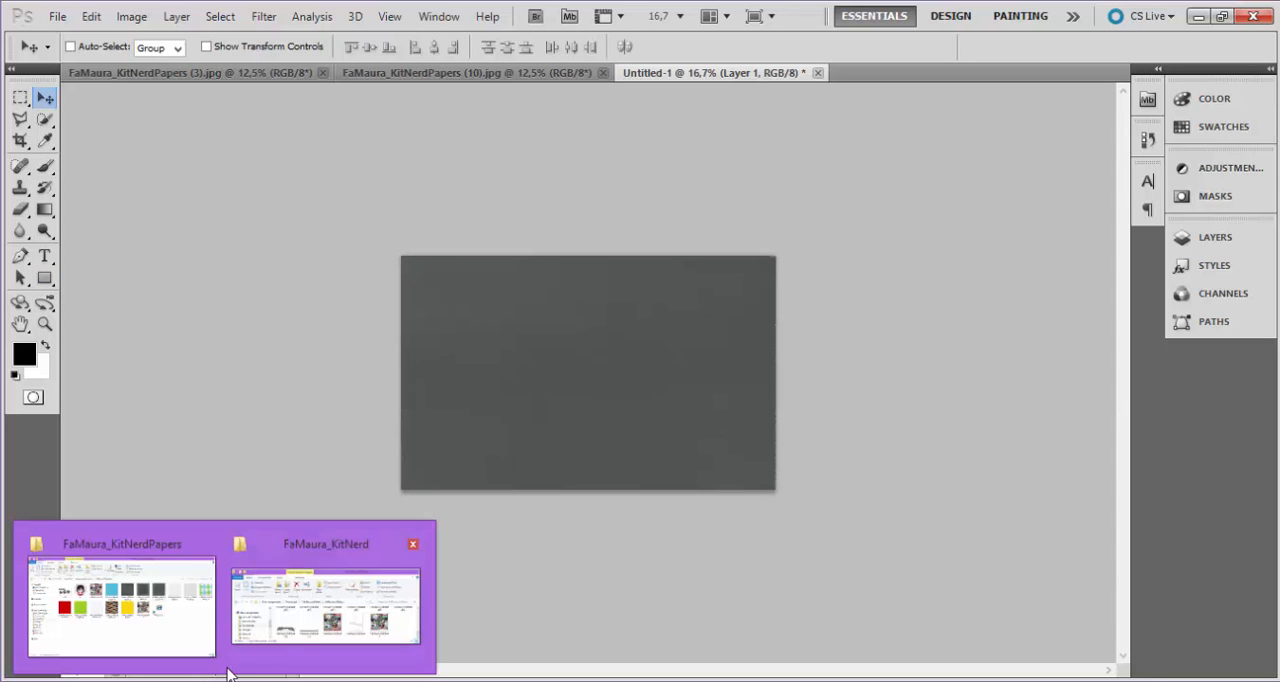
{"action": "left_click", "coordinate": [298, 633]}
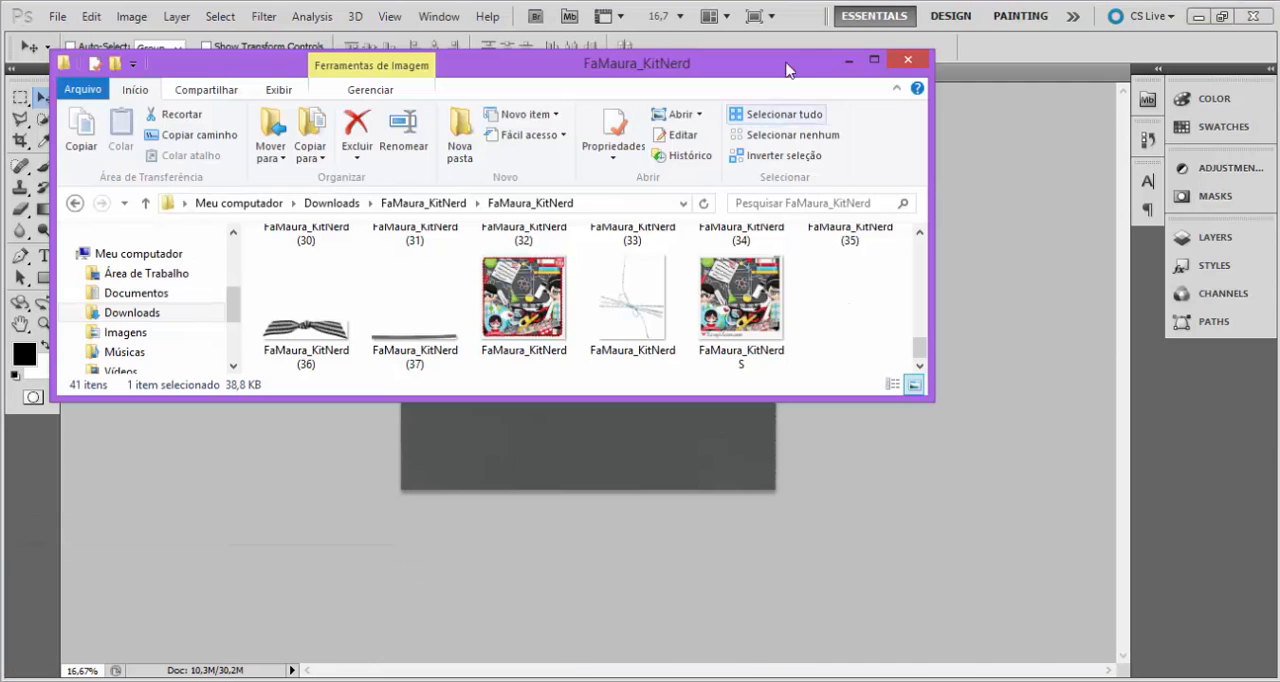
{"action": "left_click", "coordinate": [874, 60]}
{"action": "left_click", "coordinate": [1095, 250]}
{"action": "right_click", "coordinate": [962, 305]}
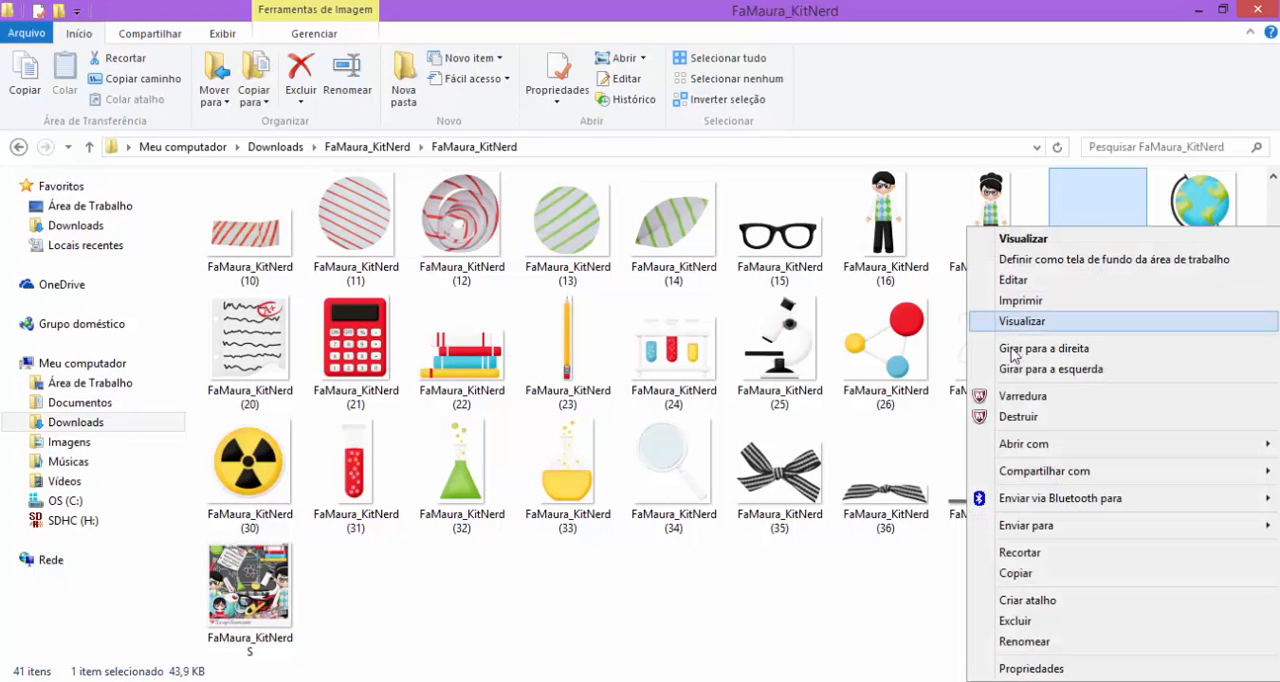
{"action": "mouse_move", "coordinate": [1049, 443]}
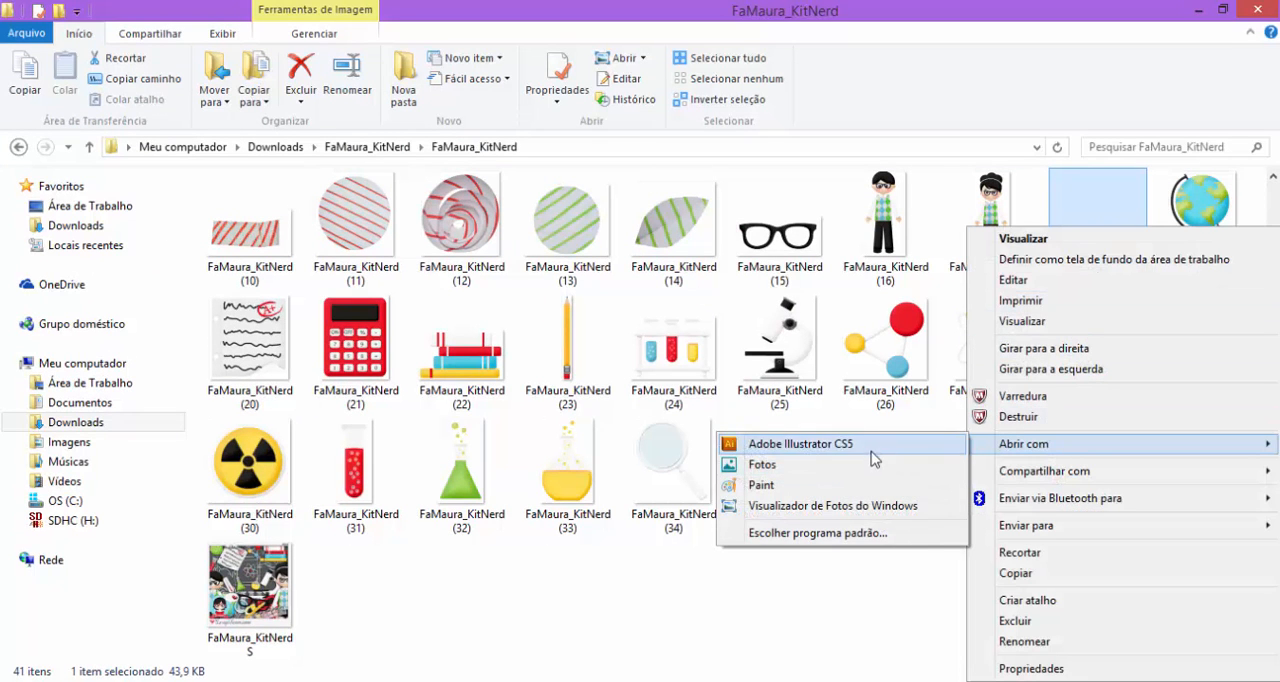
{"action": "left_click", "coordinate": [880, 533]}
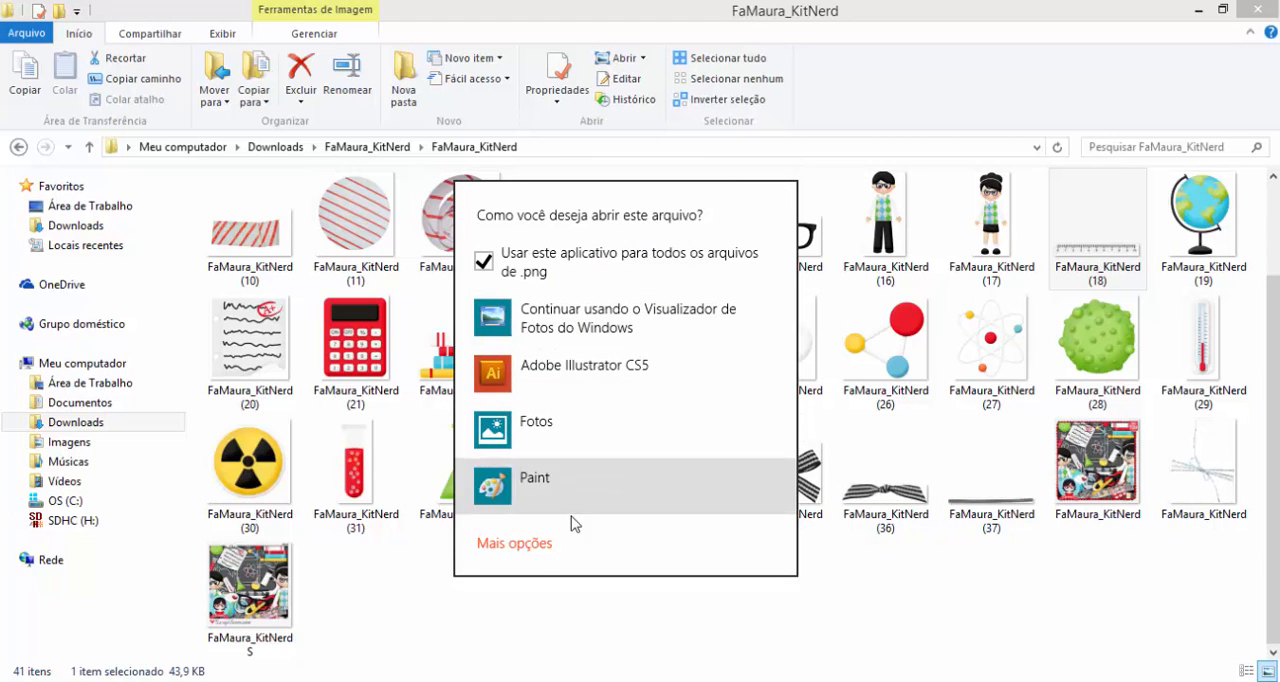
{"action": "left_click", "coordinate": [532, 545]}
{"action": "left_click", "coordinate": [548, 555]}
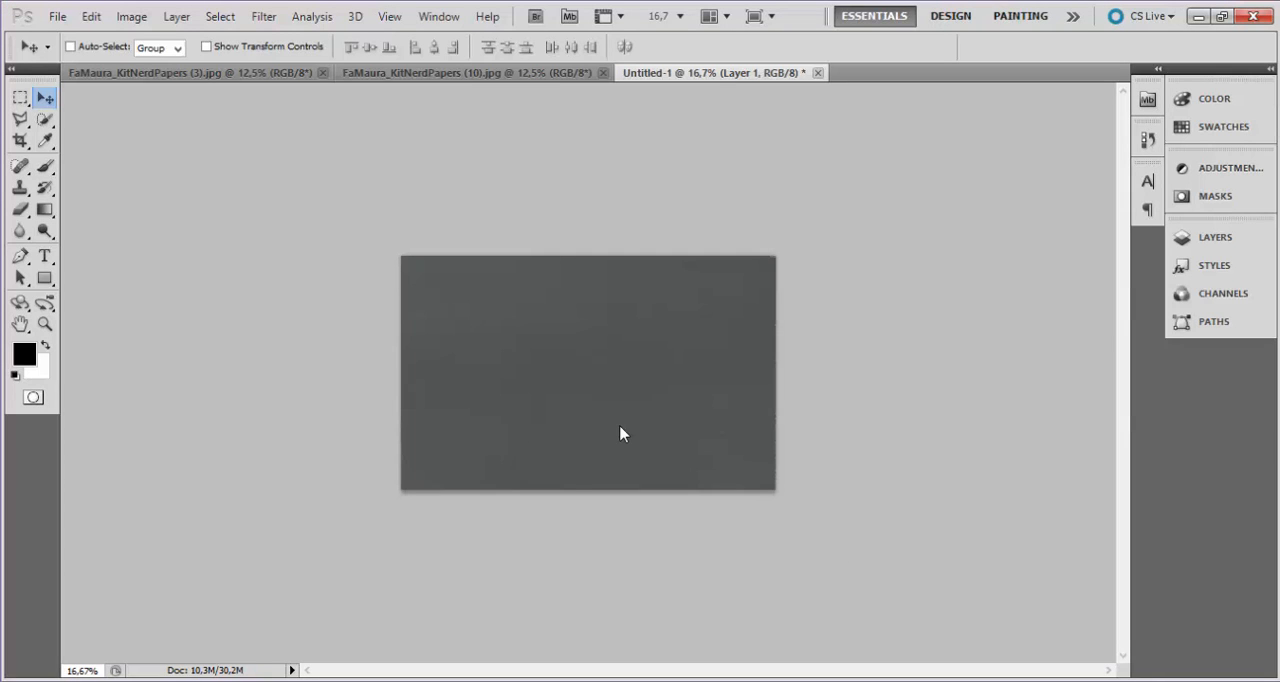
{"action": "key", "text": "Return"}
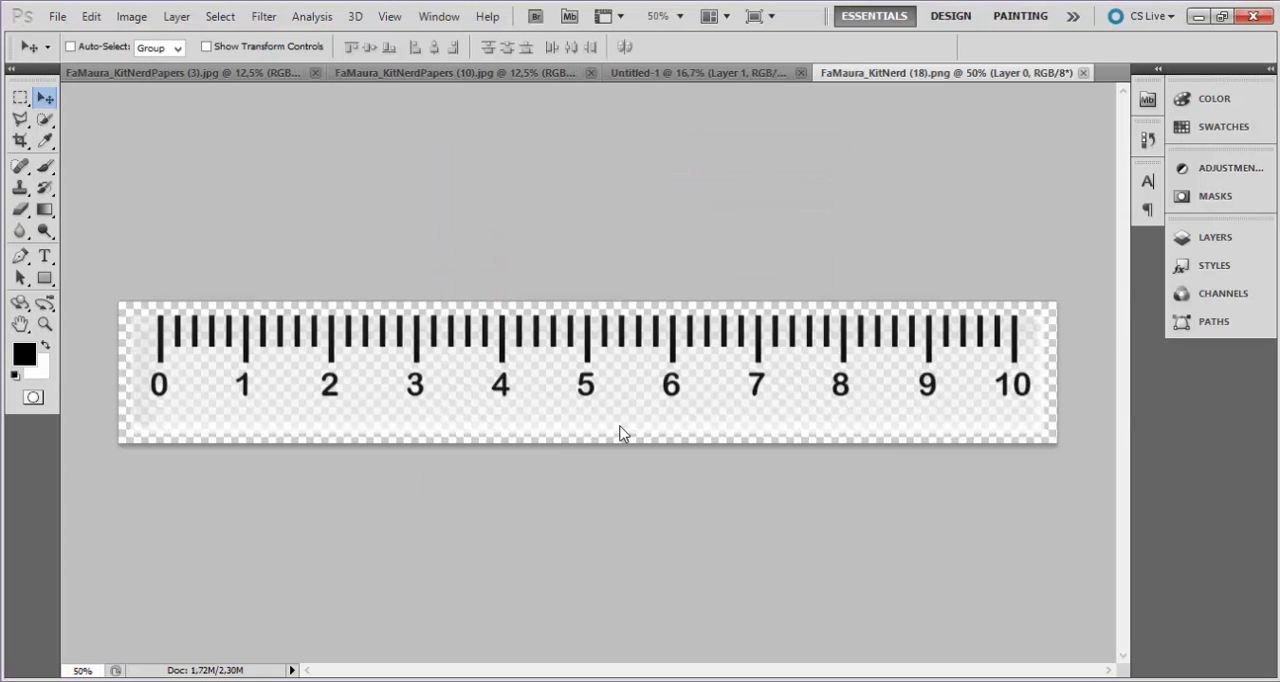
Copy the whole ruler image, close its file, paste it into Untitled-1 with colors converted, and move it to the canvas's lower part.
{"action": "key", "text": "ctrl+a"}
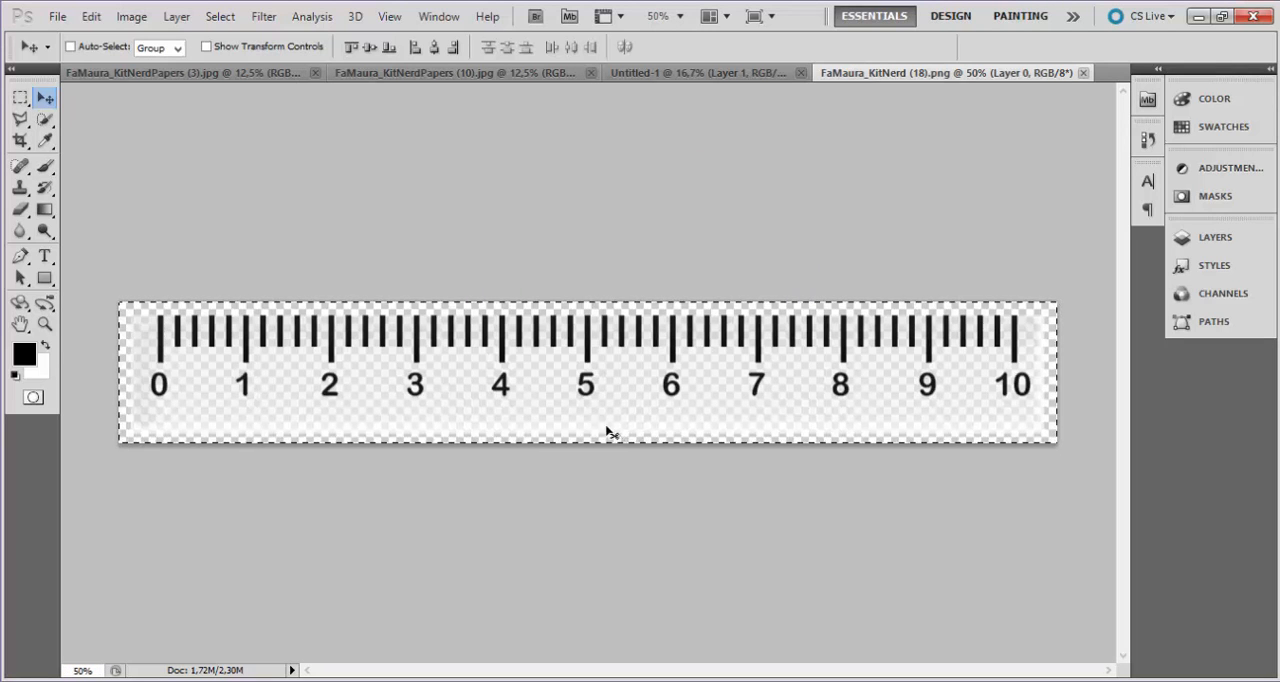
{"action": "left_click", "coordinate": [1083, 73]}
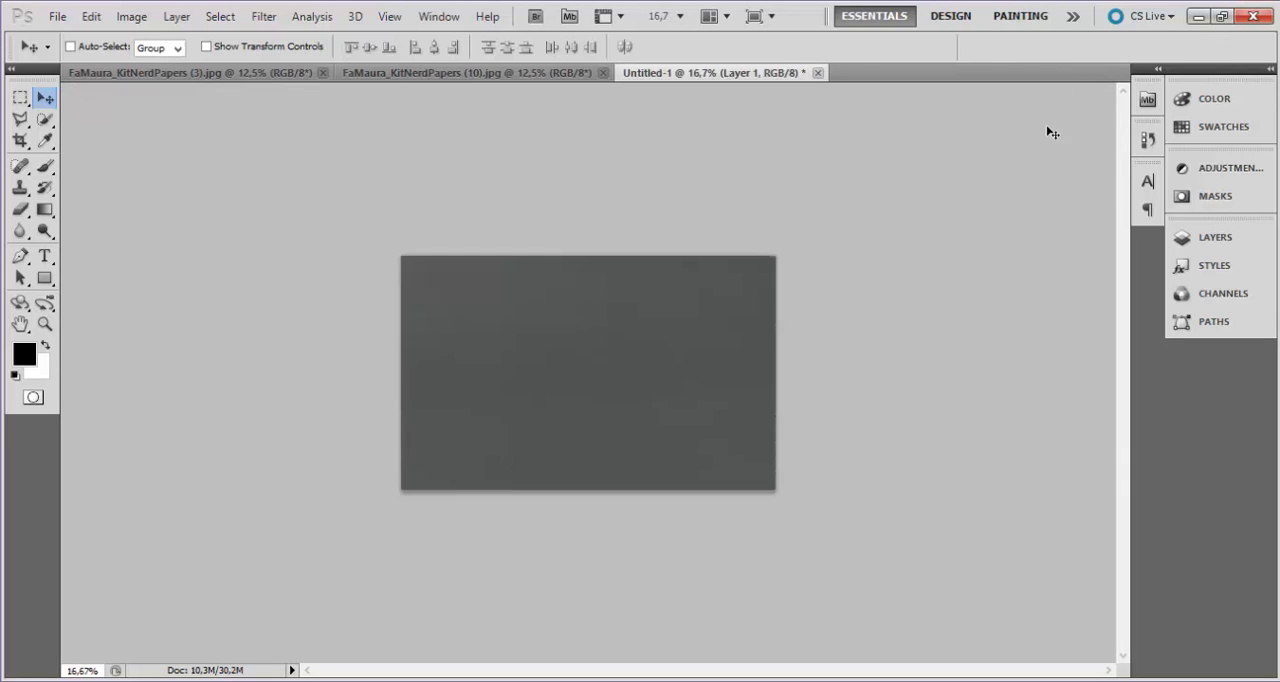
{"action": "key", "text": "ctrl+v"}
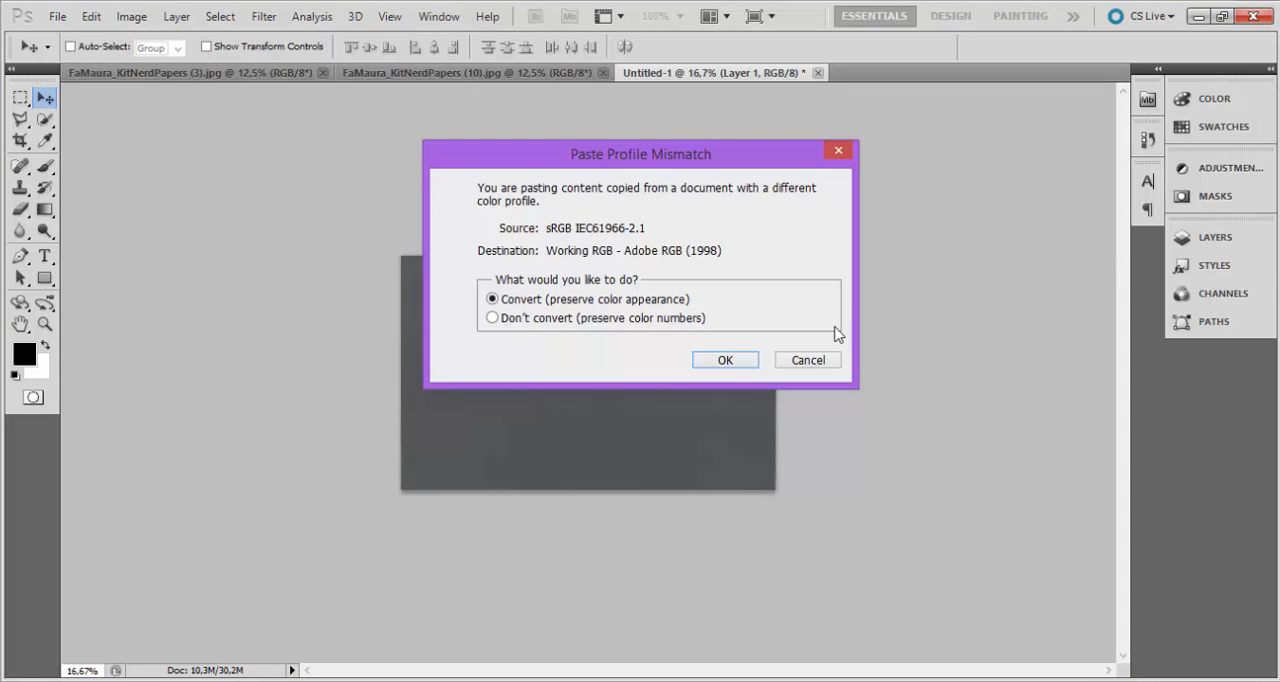
{"action": "left_click", "coordinate": [750, 361]}
{"action": "left_click_drag", "start_coordinate": [728, 406], "coordinate": [731, 437]}
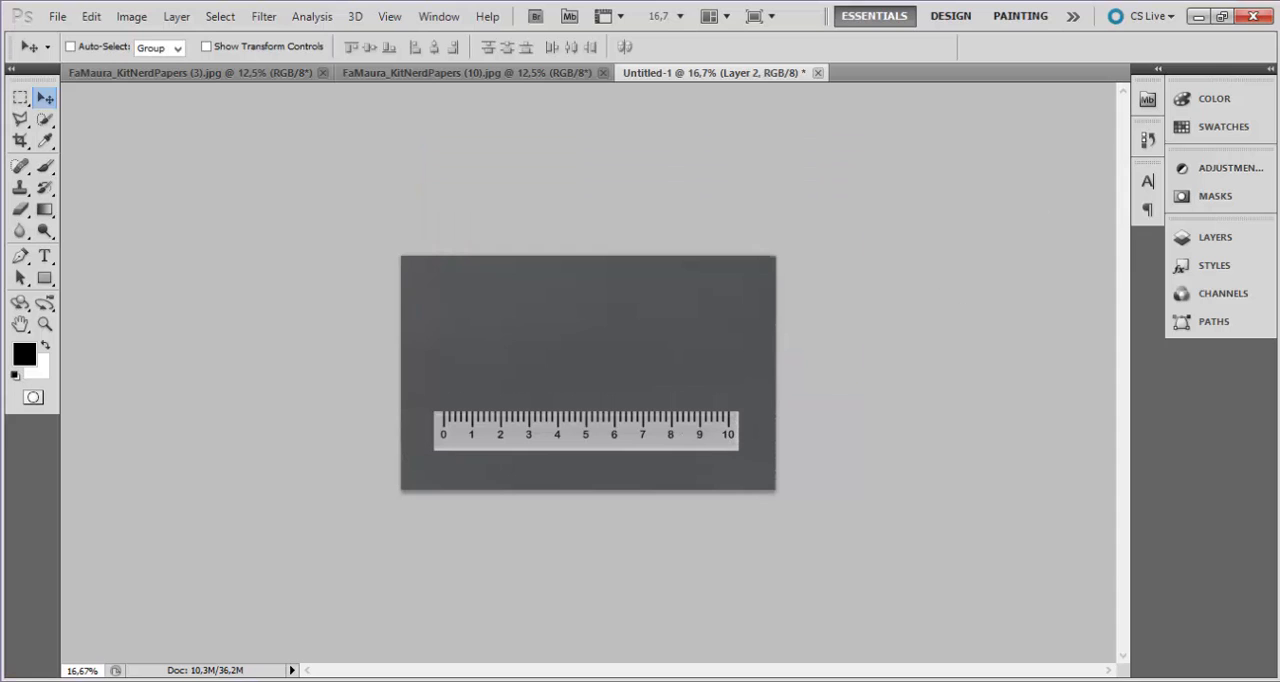
Open the globe image FaMaura_KitNerd (19) from the FaMaura_KitNerd folder in Photoshop.
{"action": "left_click", "coordinate": [275, 640]}
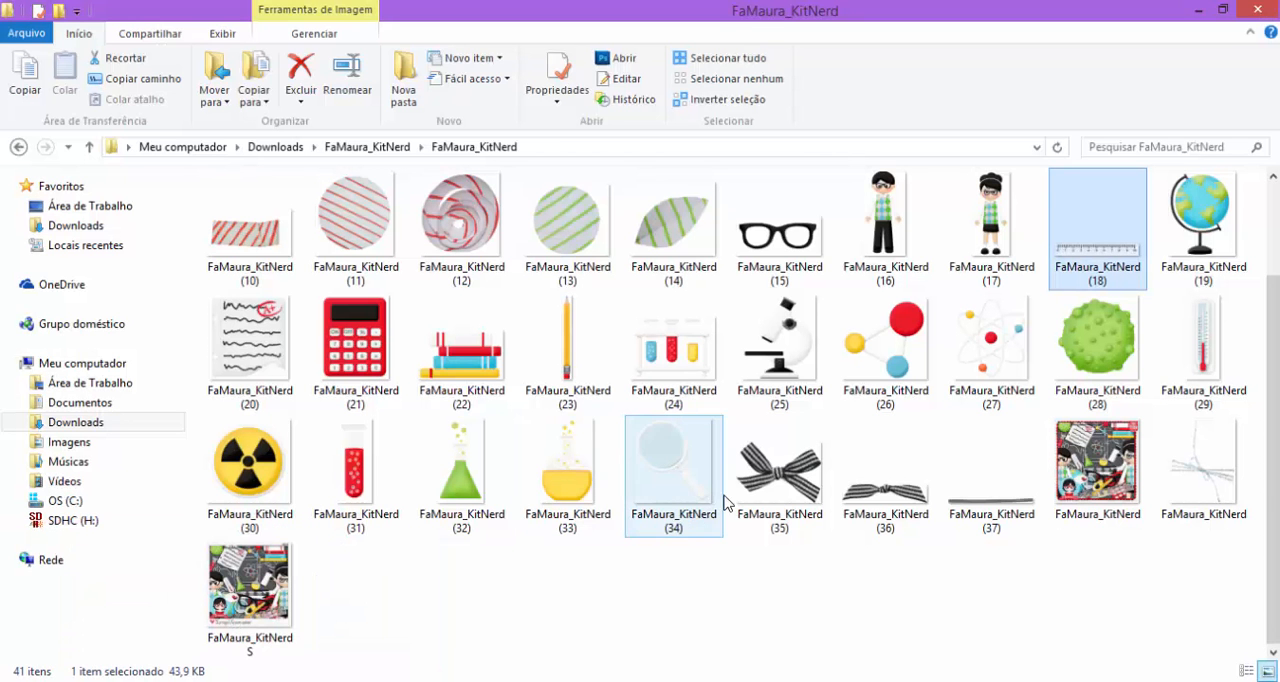
{"action": "left_click", "coordinate": [1200, 225]}
{"action": "right_click", "coordinate": [1200, 225]}
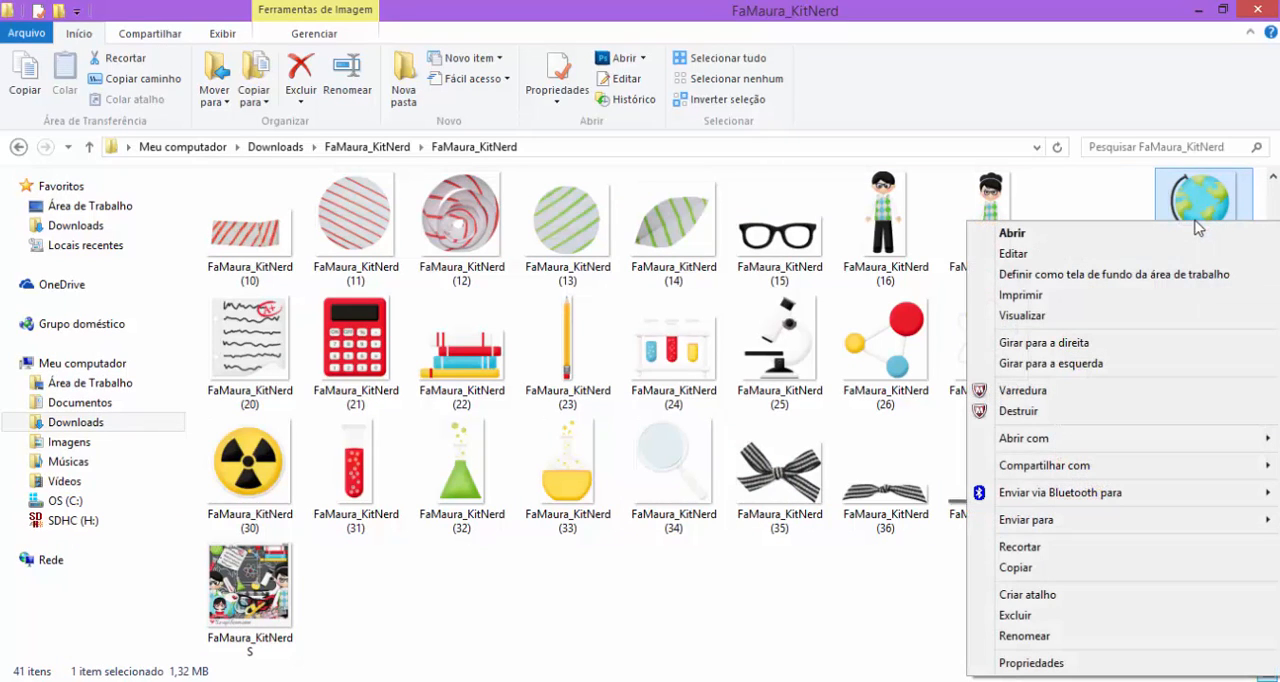
{"action": "mouse_move", "coordinate": [1050, 445]}
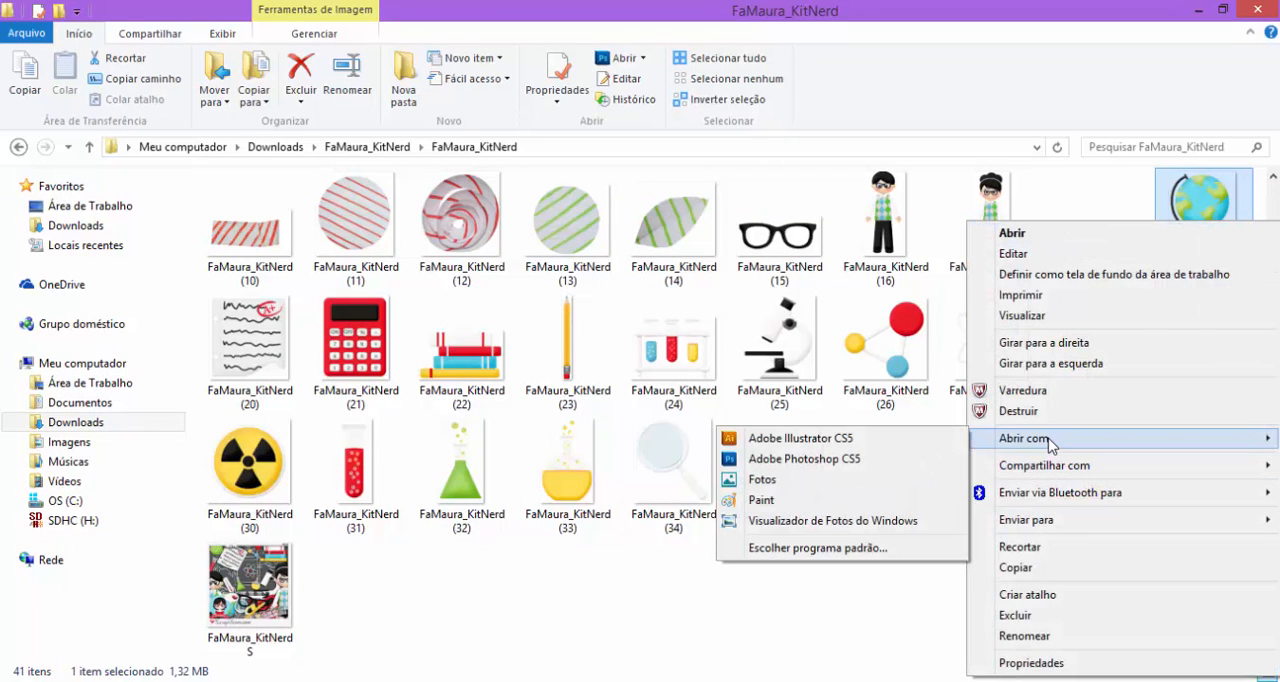
{"action": "left_click", "coordinate": [805, 460]}
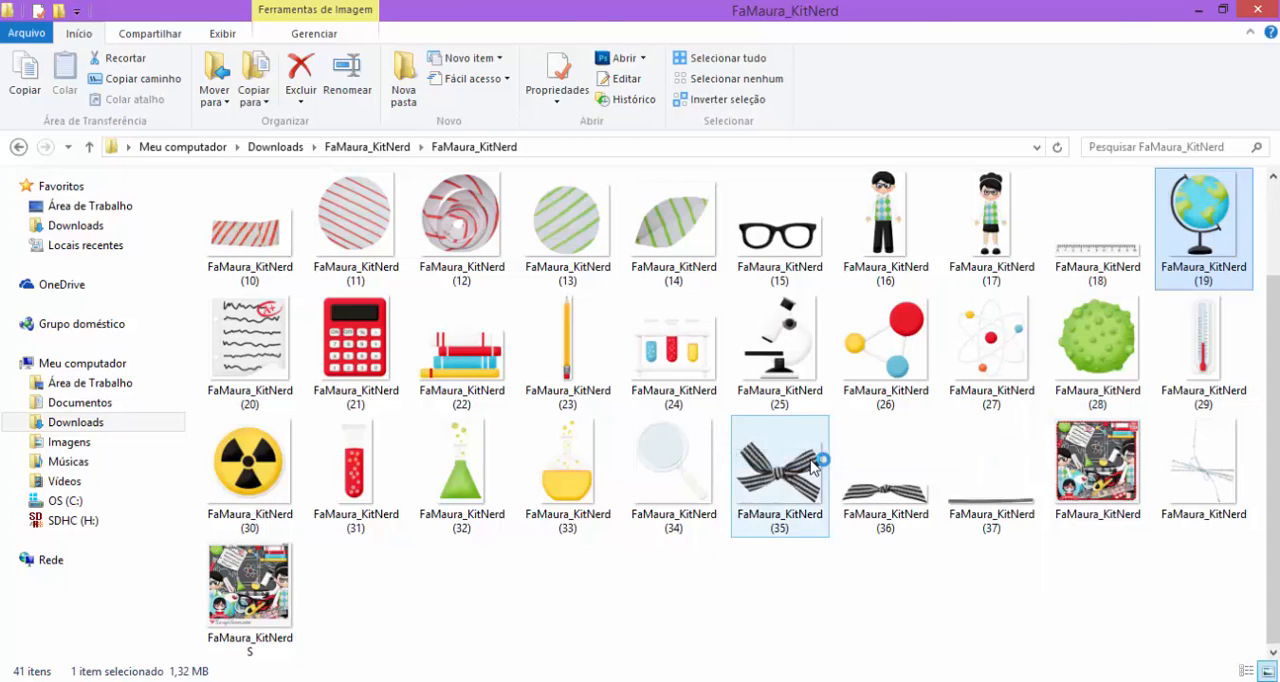
{"action": "left_click", "coordinate": [717, 384]}
Copy the whole globe image, close its file, and paste it into Untitled-1, converting the colors to preserve their appearance.
{"action": "key", "text": "ctrl+a"}
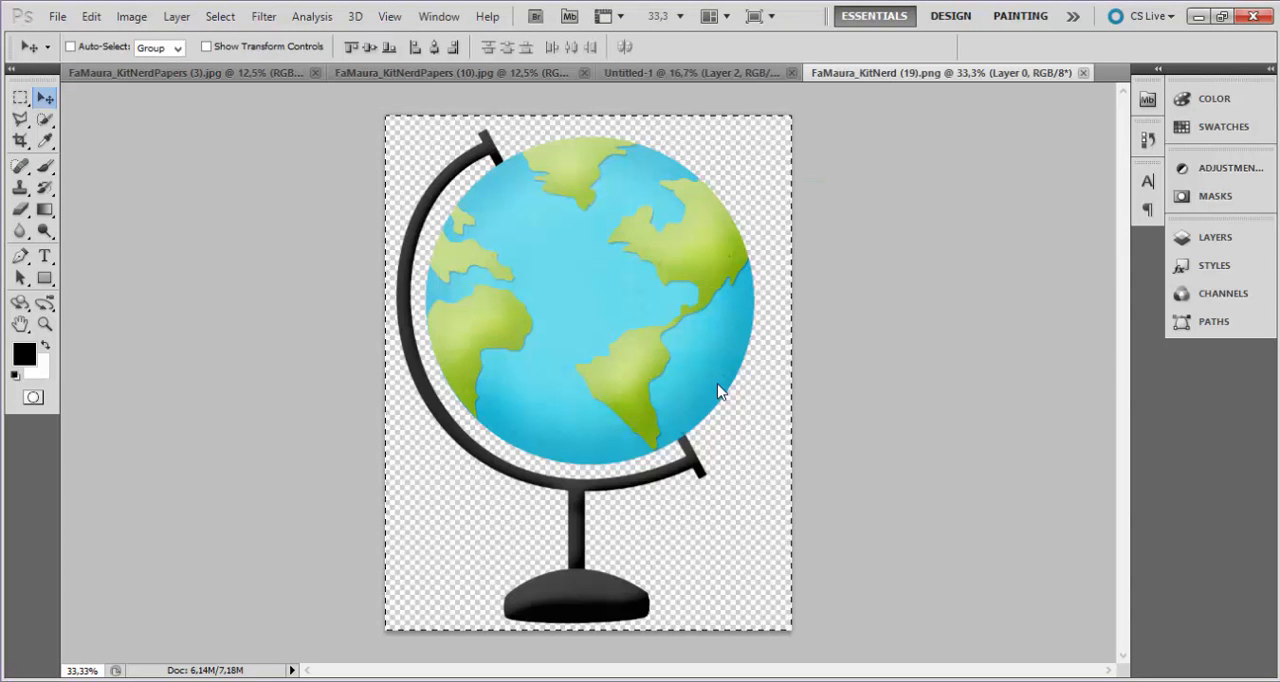
{"action": "left_click", "coordinate": [1082, 73]}
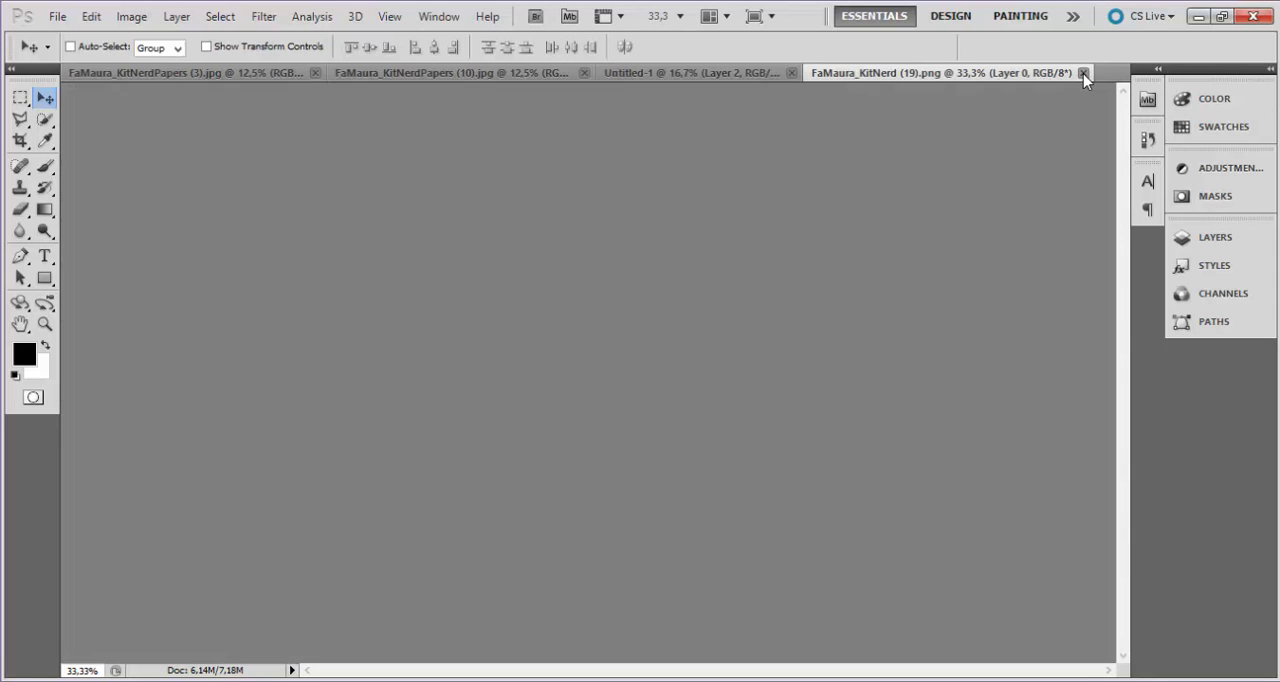
{"action": "key", "text": "ctrl+v"}
{"action": "left_click", "coordinate": [722, 360]}
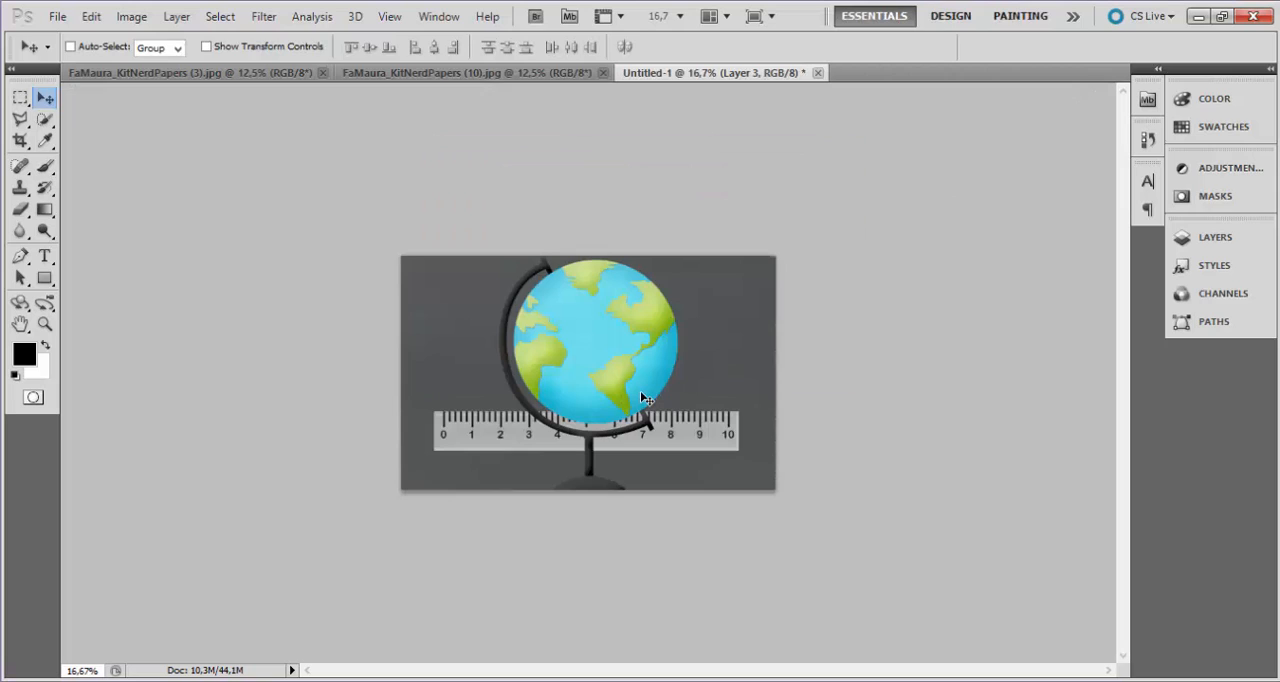
Scale the globe to about 67% and move it to the canvas's lower-left area over the start of the ruler.
{"action": "key", "text": "ctrl+t"}
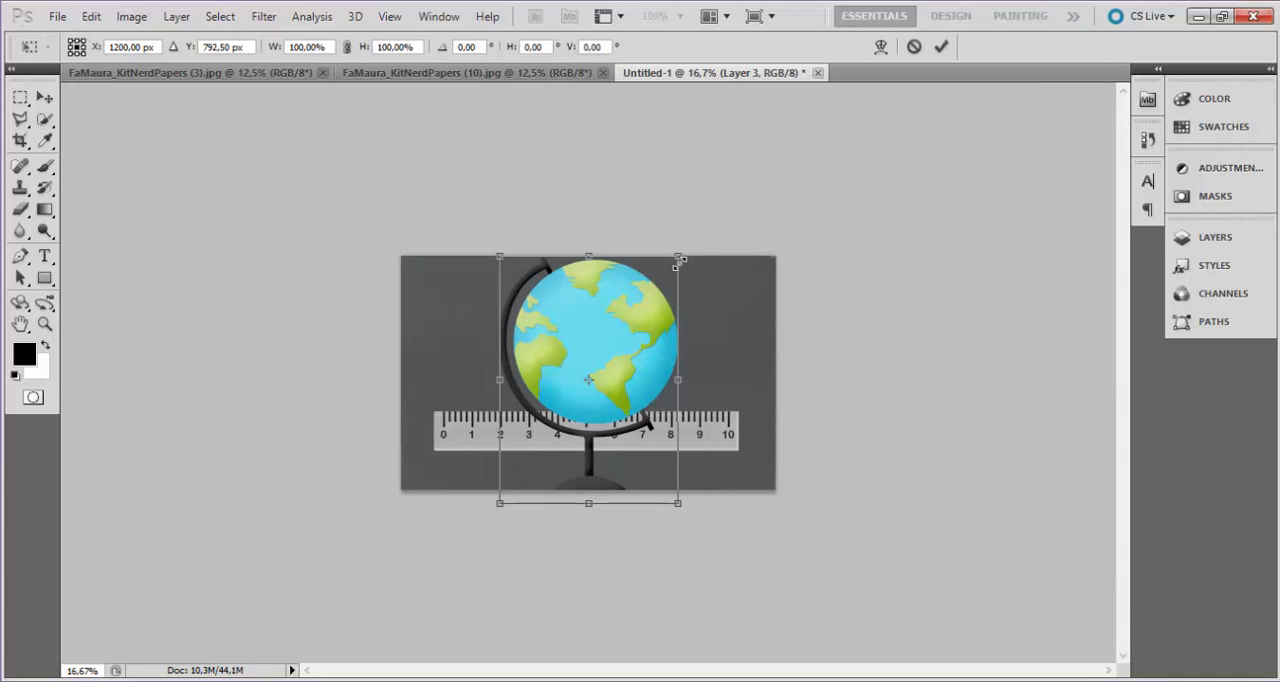
{"action": "left_click_drag", "start_coordinate": [683, 255], "coordinate": [652, 297]}
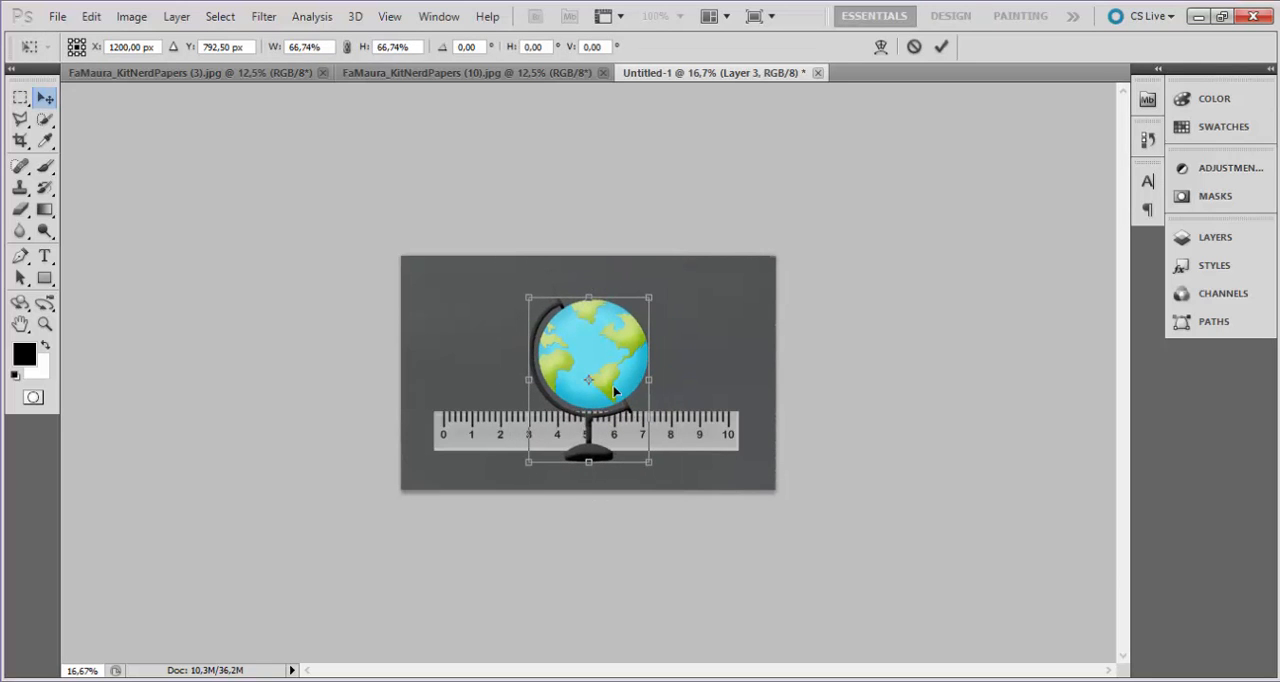
{"action": "key", "text": "Return"}
{"action": "left_click_drag", "start_coordinate": [600, 381], "coordinate": [484, 400]}
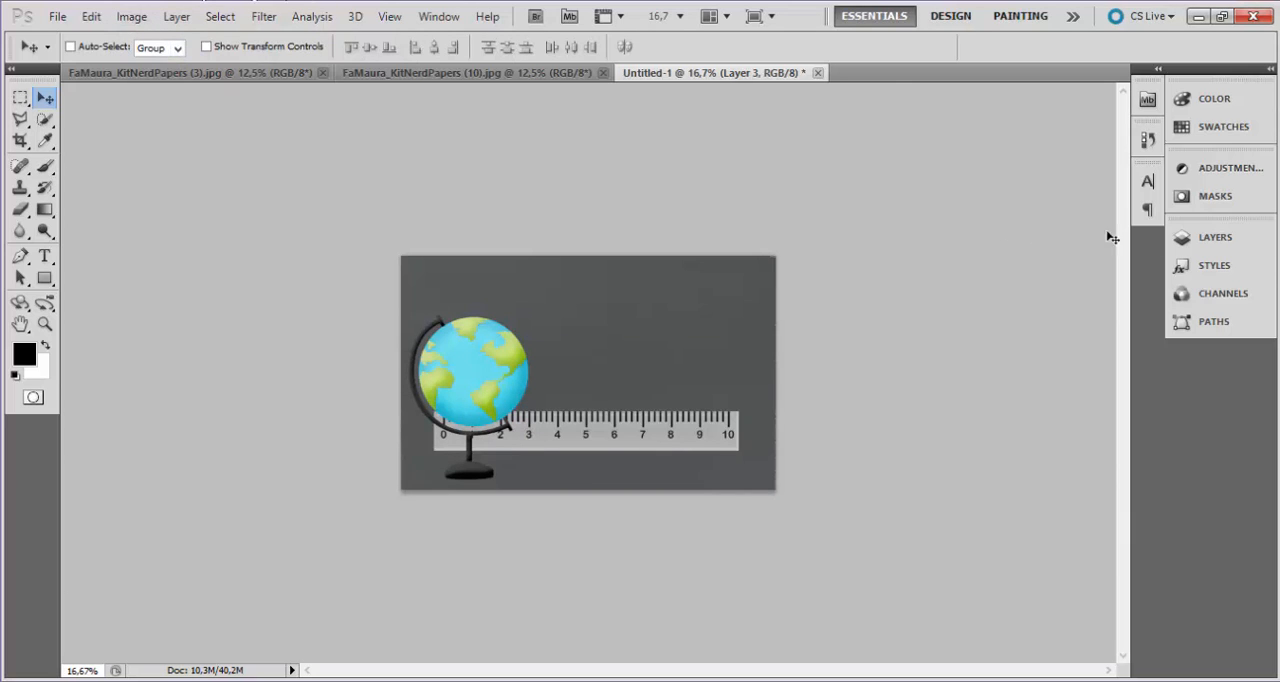
{"action": "left_click", "coordinate": [1232, 247]}
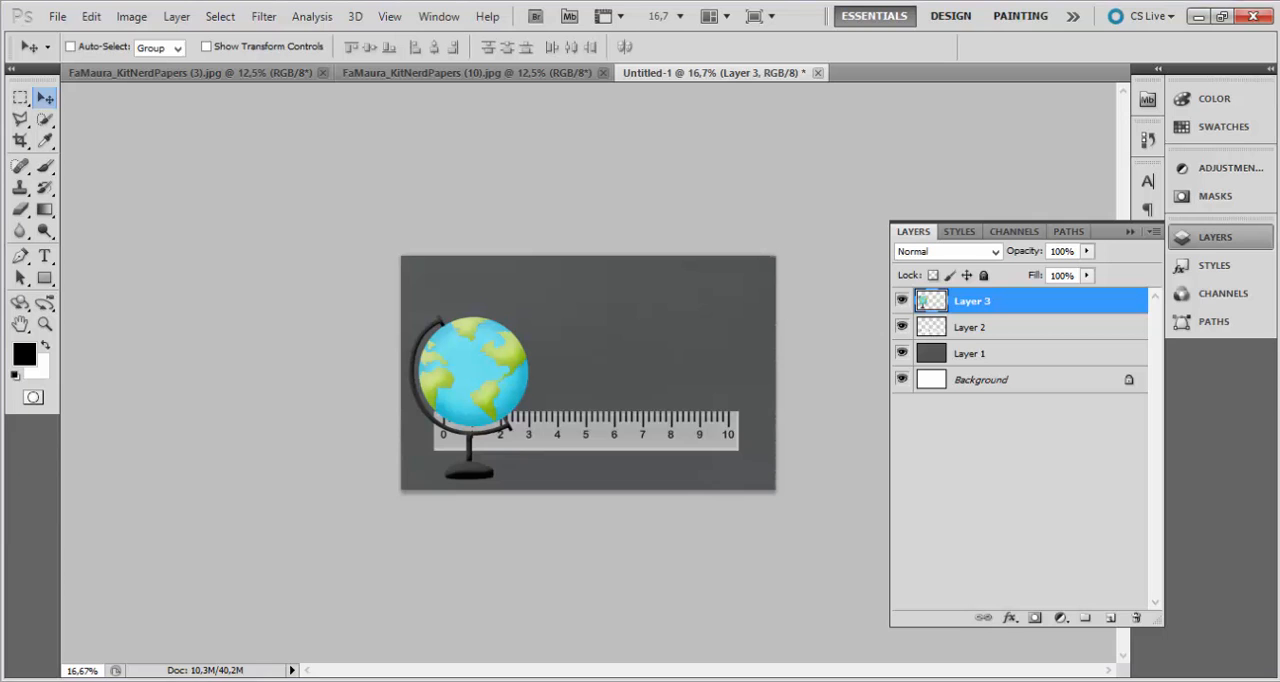
Open the book stack image FaMaura_KitNerd (22) from the kit folder in Photoshop, using its embedded color profile.
{"action": "left_click", "coordinate": [310, 630]}
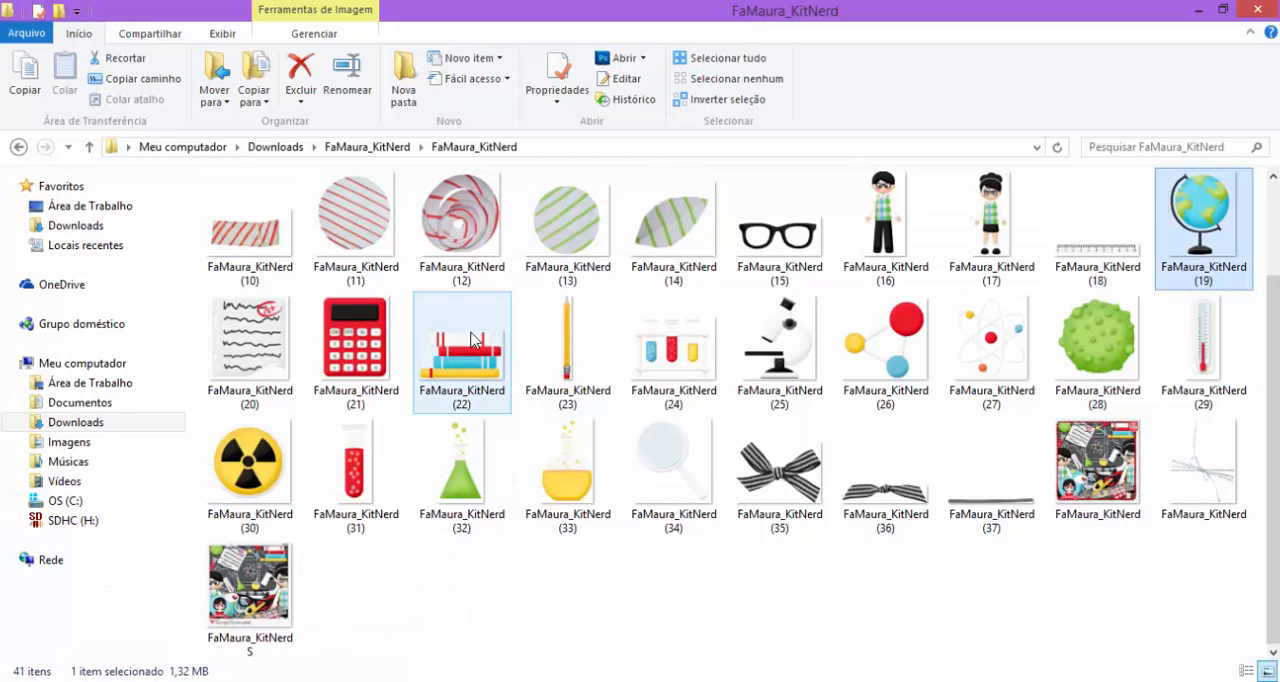
{"action": "left_click", "coordinate": [474, 343]}
{"action": "right_click", "coordinate": [474, 343]}
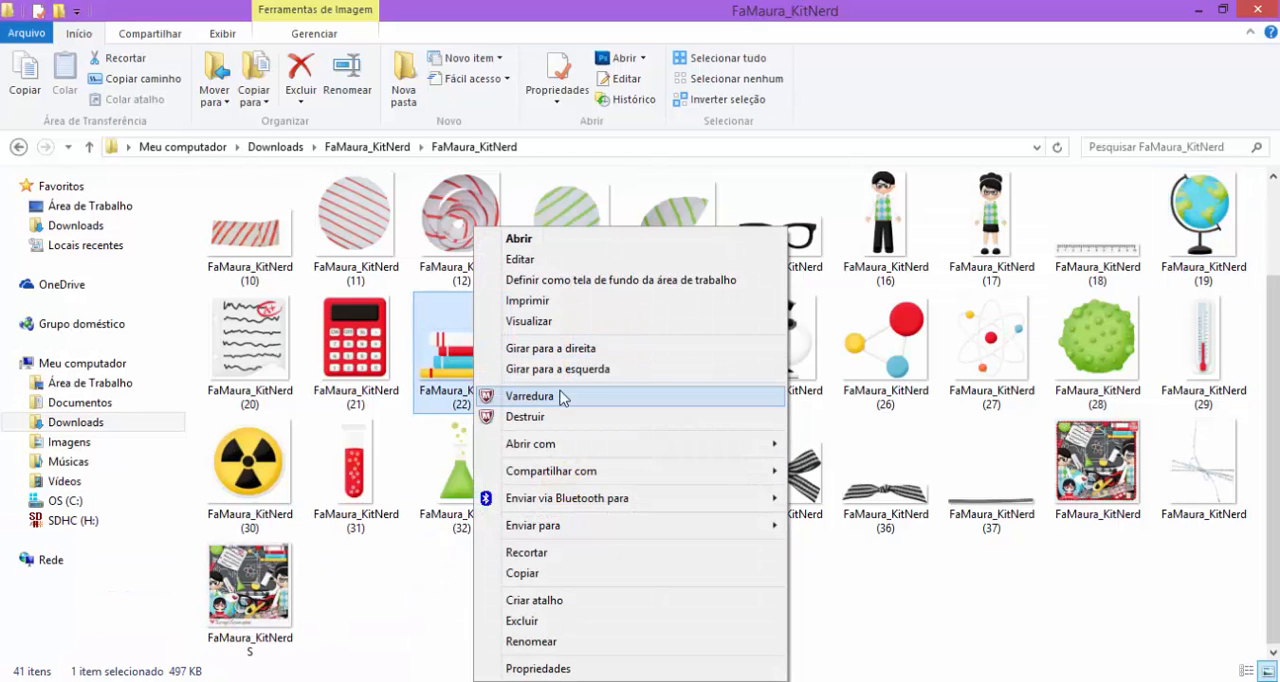
{"action": "mouse_move", "coordinate": [580, 448]}
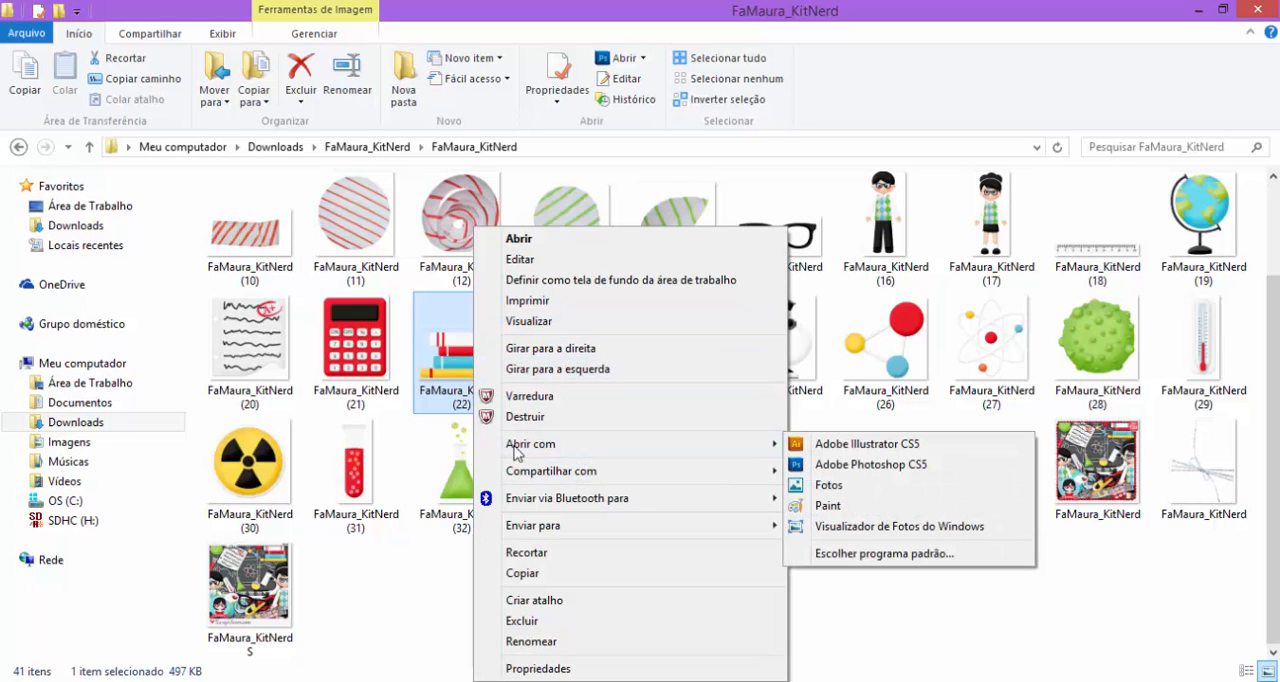
{"action": "left_click", "coordinate": [836, 465]}
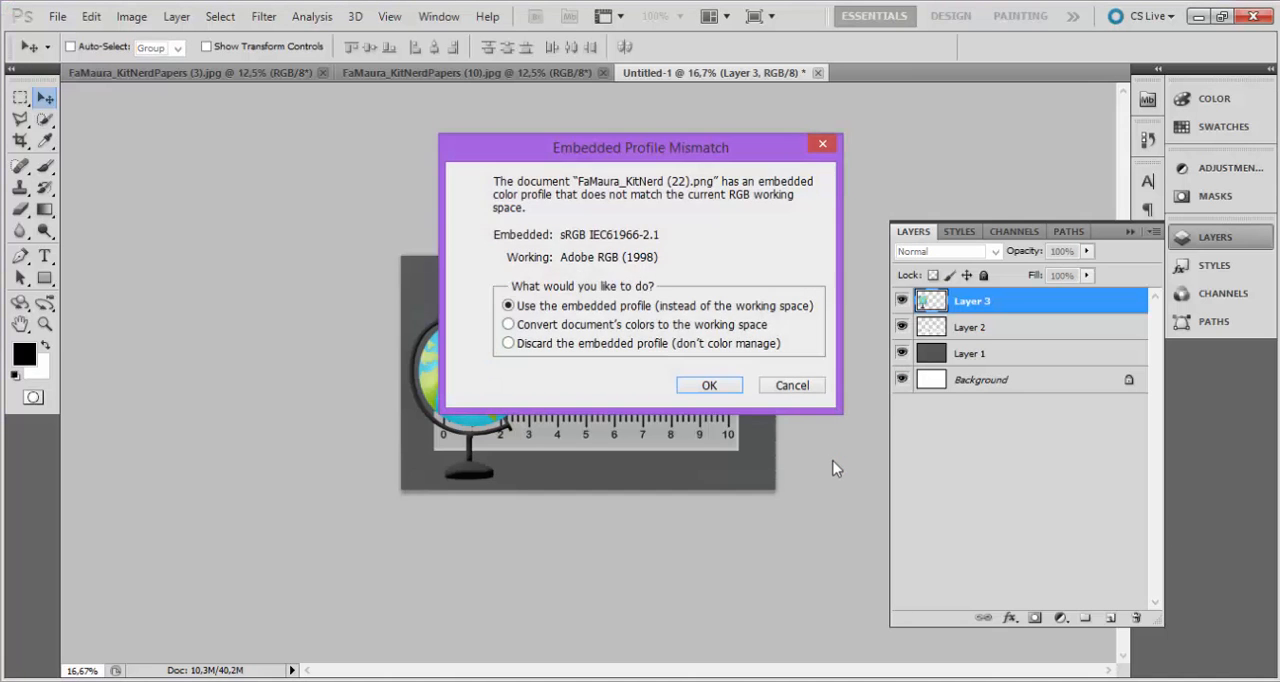
{"action": "key", "text": "Return"}
Copy the whole book stack image, close its file, and paste it into Untitled-1 with its color appearance preserved.
{"action": "key", "text": "ctrl+a"}
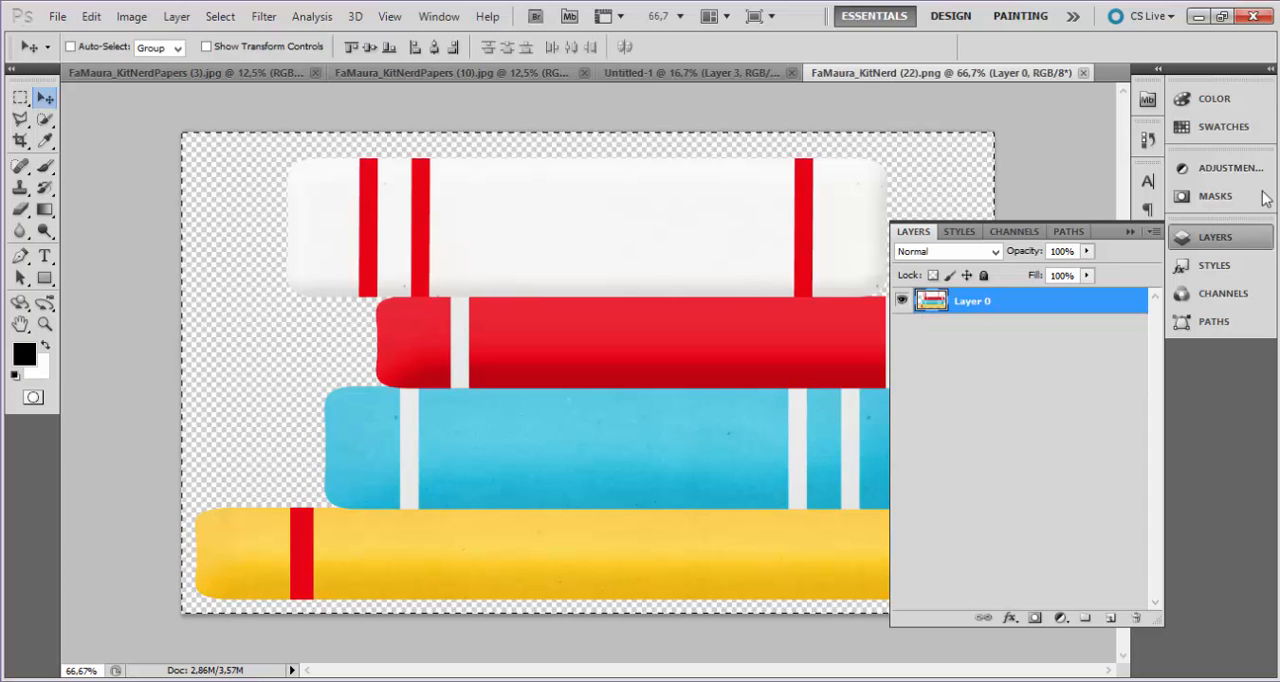
{"action": "left_click", "coordinate": [1083, 73]}
{"action": "key", "text": "ctrl+v"}
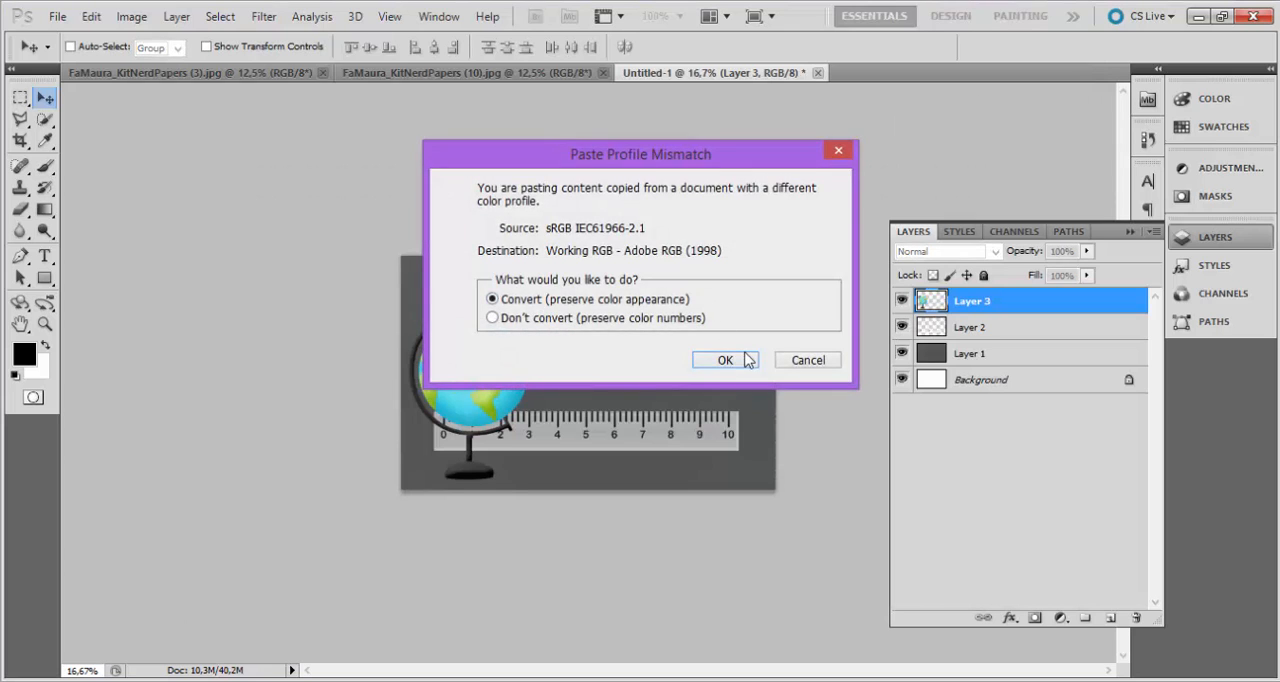
{"action": "left_click", "coordinate": [725, 360]}
Scale the book stack to about 85% and move it into the canvas's lower-right corner.
{"action": "key", "text": "ctrl+t"}
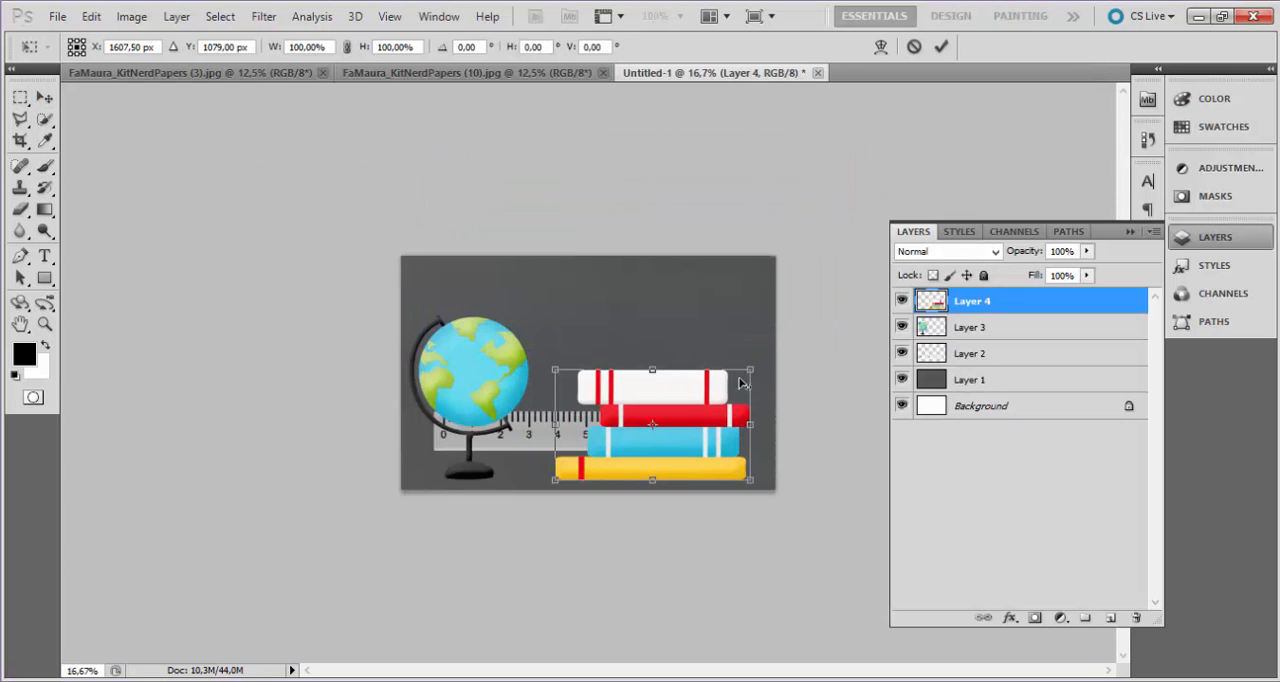
{"action": "left_click_drag", "start_coordinate": [745, 366], "coordinate": [732, 373]}
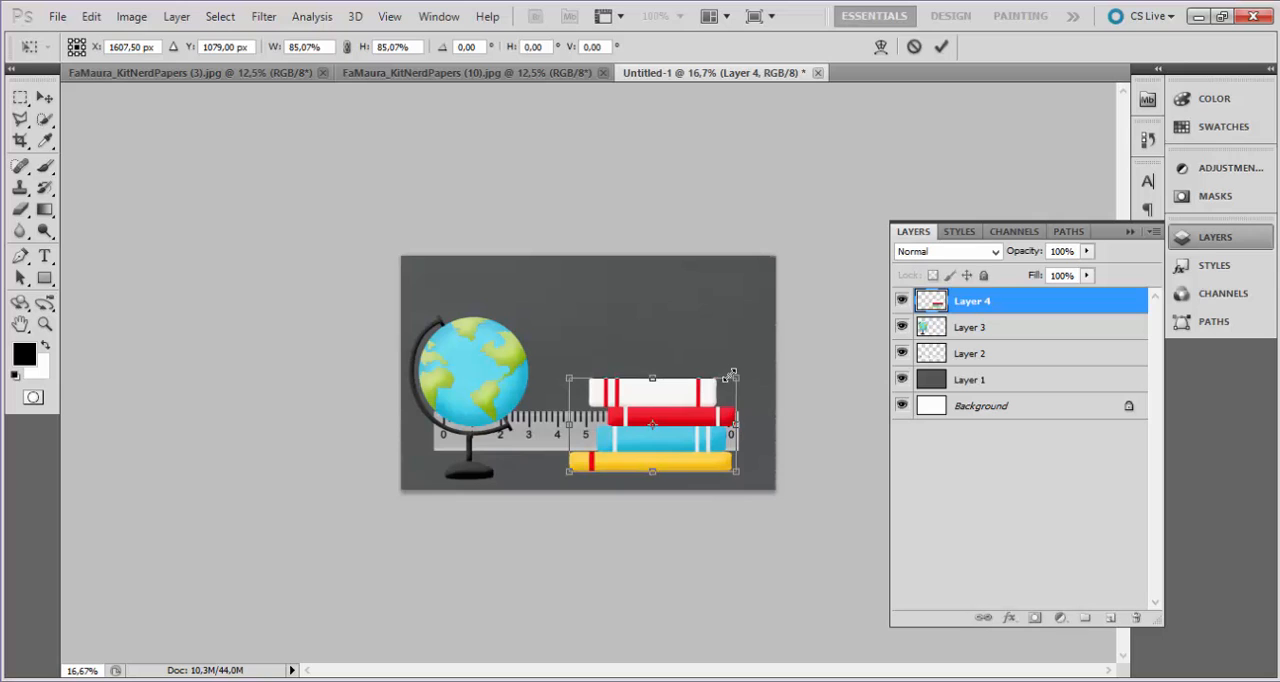
{"action": "key", "text": "Return"}
{"action": "left_click_drag", "start_coordinate": [708, 440], "coordinate": [748, 458]}
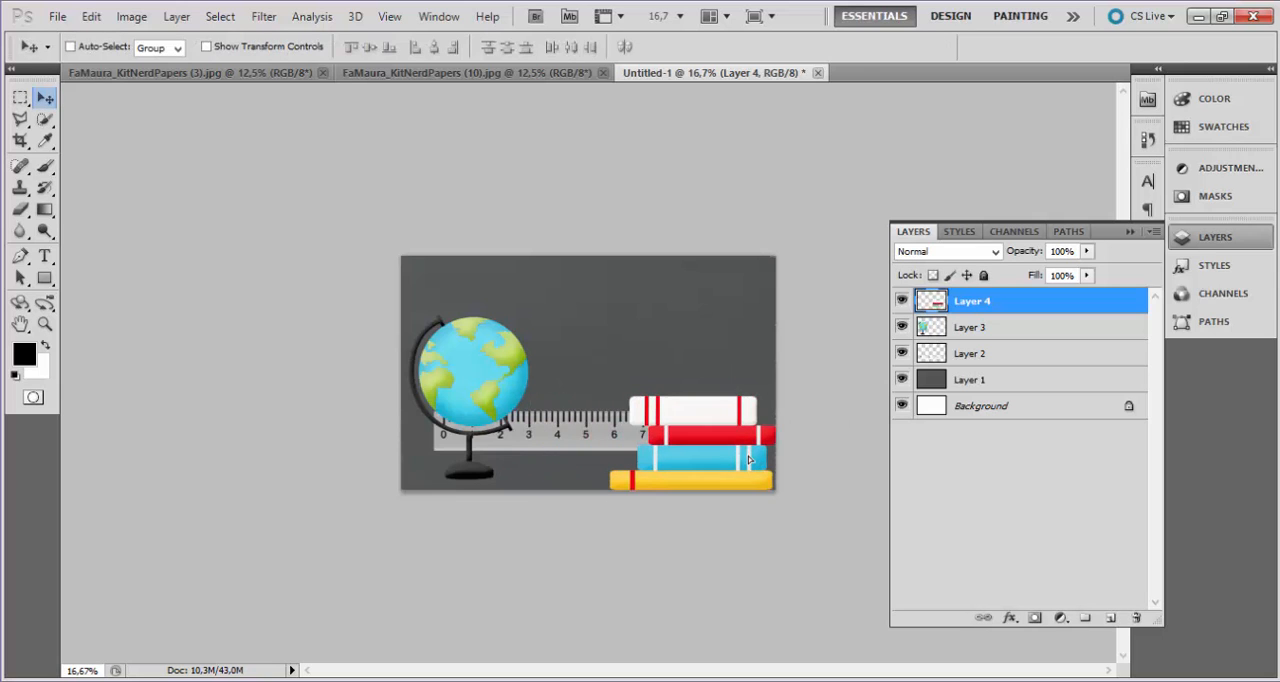
Move the globe above the book stack and scale it down so it fits between the books and the canvas's upper edge.
{"action": "left_click_drag", "start_coordinate": [482, 398], "coordinate": [697, 338]}
{"action": "key", "text": "ctrl+t"}
{"action": "left_click_drag", "start_coordinate": [746, 247], "coordinate": [729, 271]}
{"action": "key", "text": "Return"}
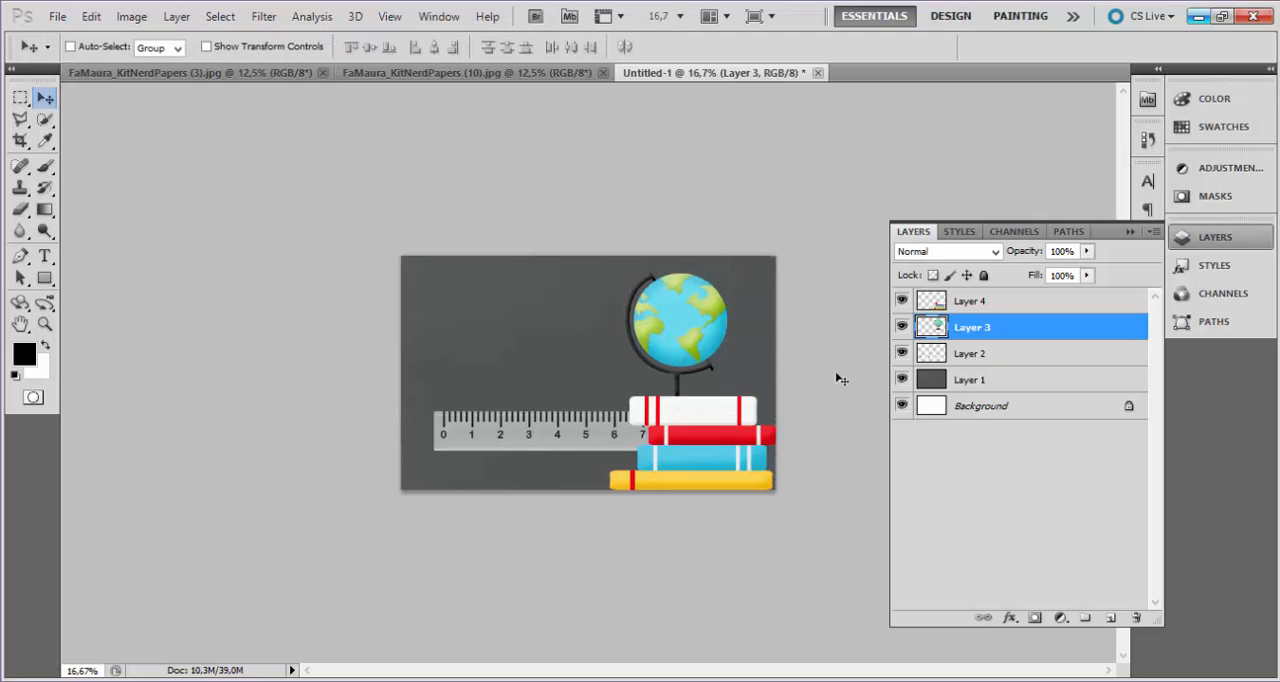
{"action": "left_click_drag", "start_coordinate": [706, 327], "coordinate": [718, 312]}
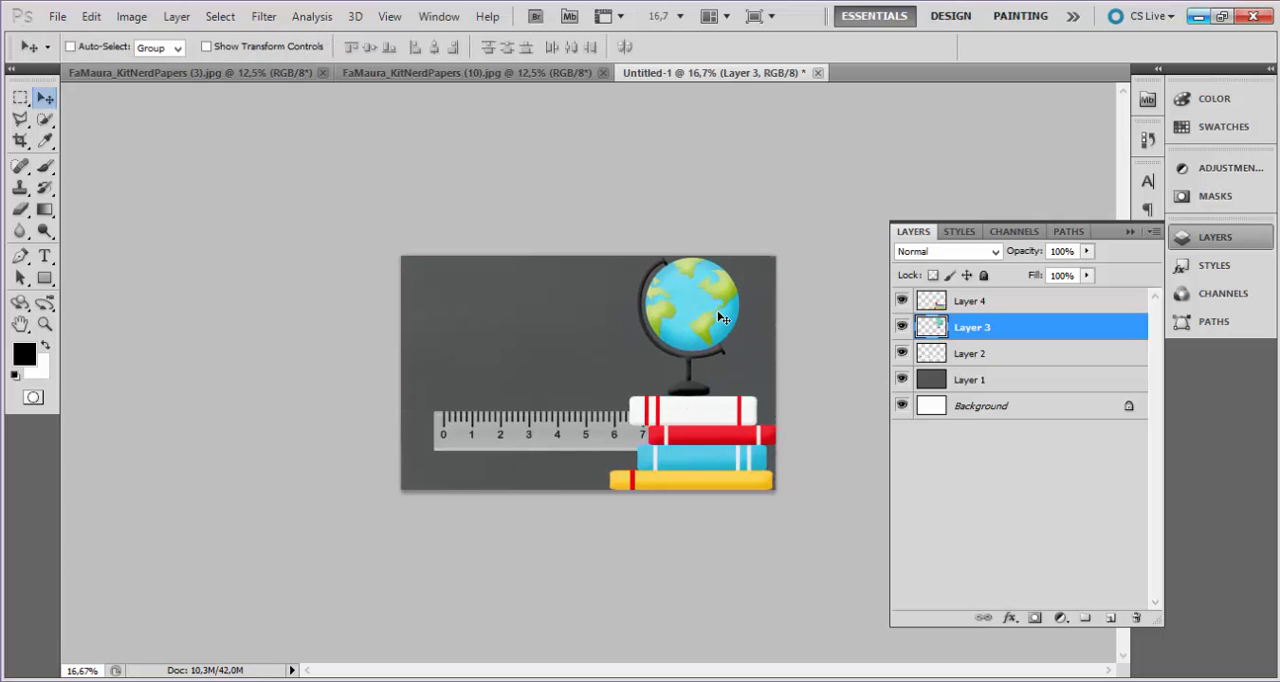
Shrink the globe further so it stands just above the books, and place Layer 3 above Layer 4.
{"action": "key", "text": "ctrl+t"}
{"action": "key", "text": "Return"}
{"action": "left_click_drag", "start_coordinate": [972, 327], "coordinate": [955, 292]}
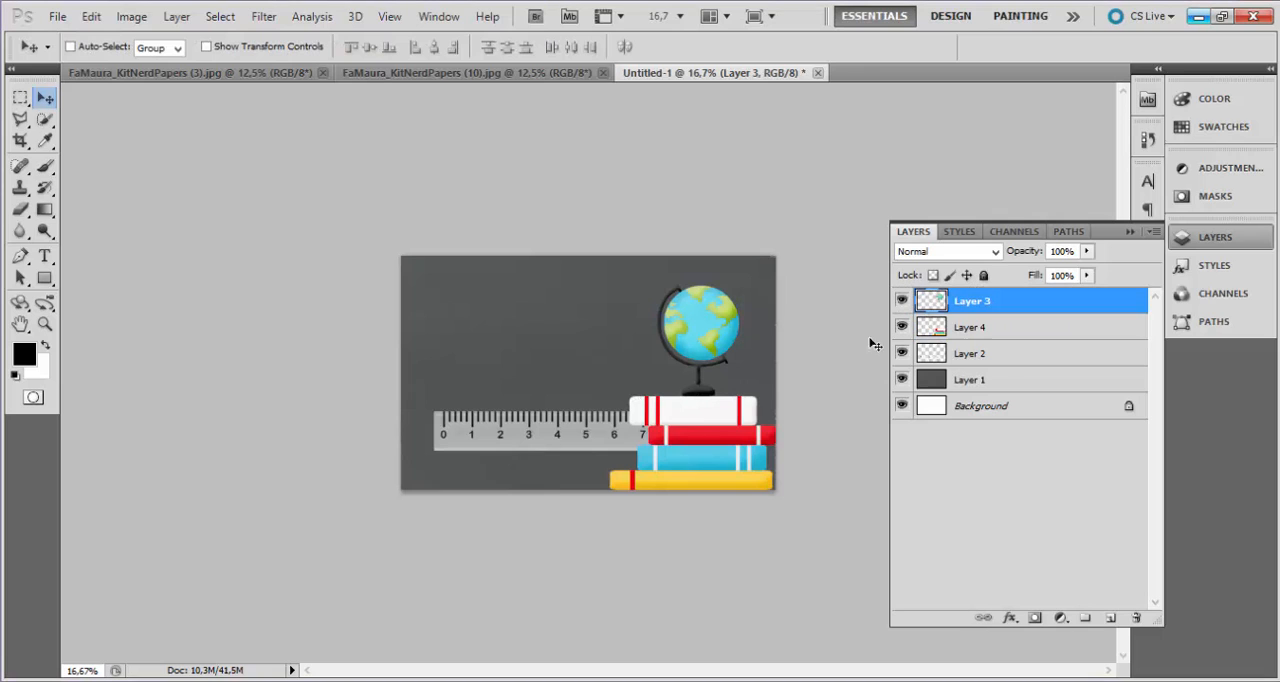
Scale the book stack on Layer 4 down slightly and move it closer to the canvas's lower-right corner.
{"action": "left_click", "coordinate": [1012, 334], "text": "shift"}
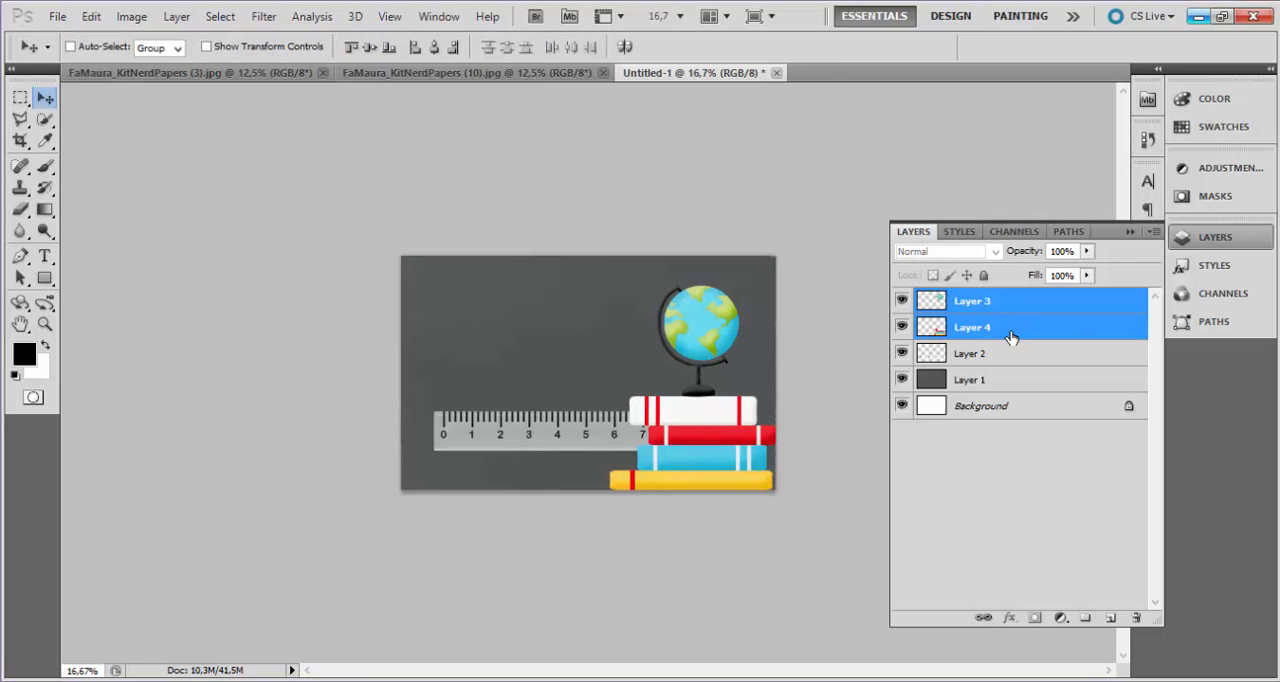
{"action": "left_click", "coordinate": [1012, 337]}
{"action": "key", "text": "ctrl+t"}
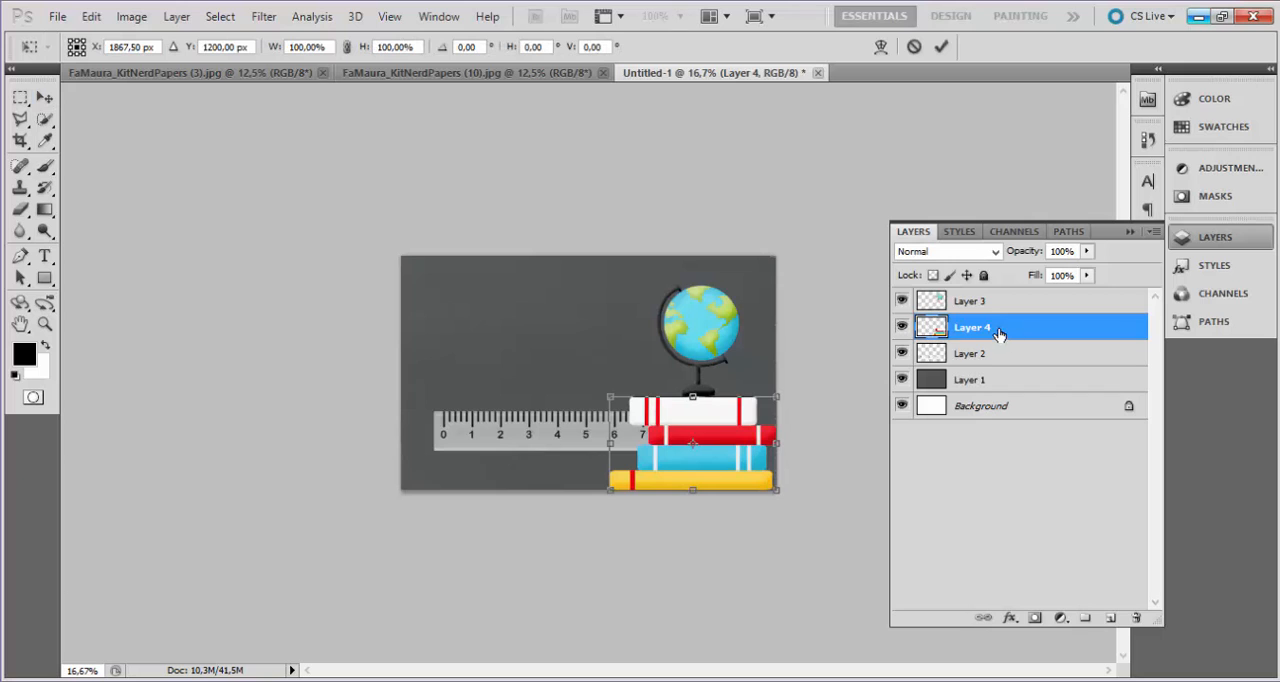
{"action": "left_click_drag", "start_coordinate": [776, 398], "coordinate": [766, 403]}
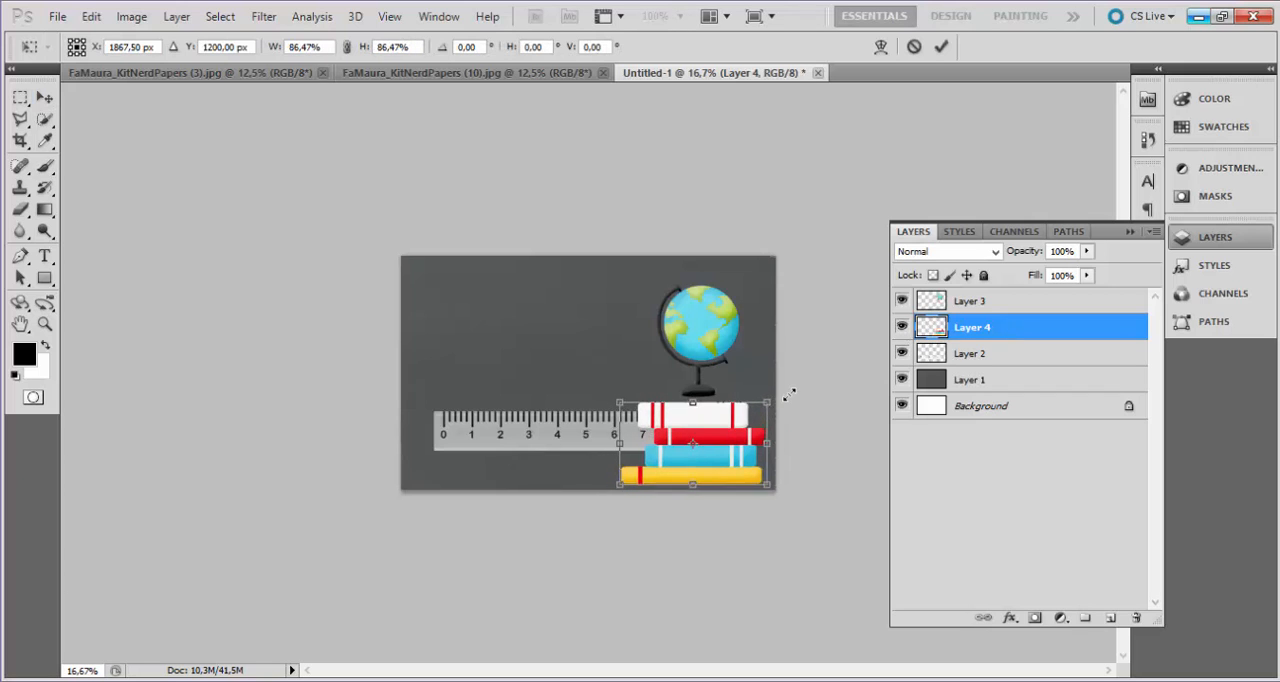
{"action": "key", "text": "Return"}
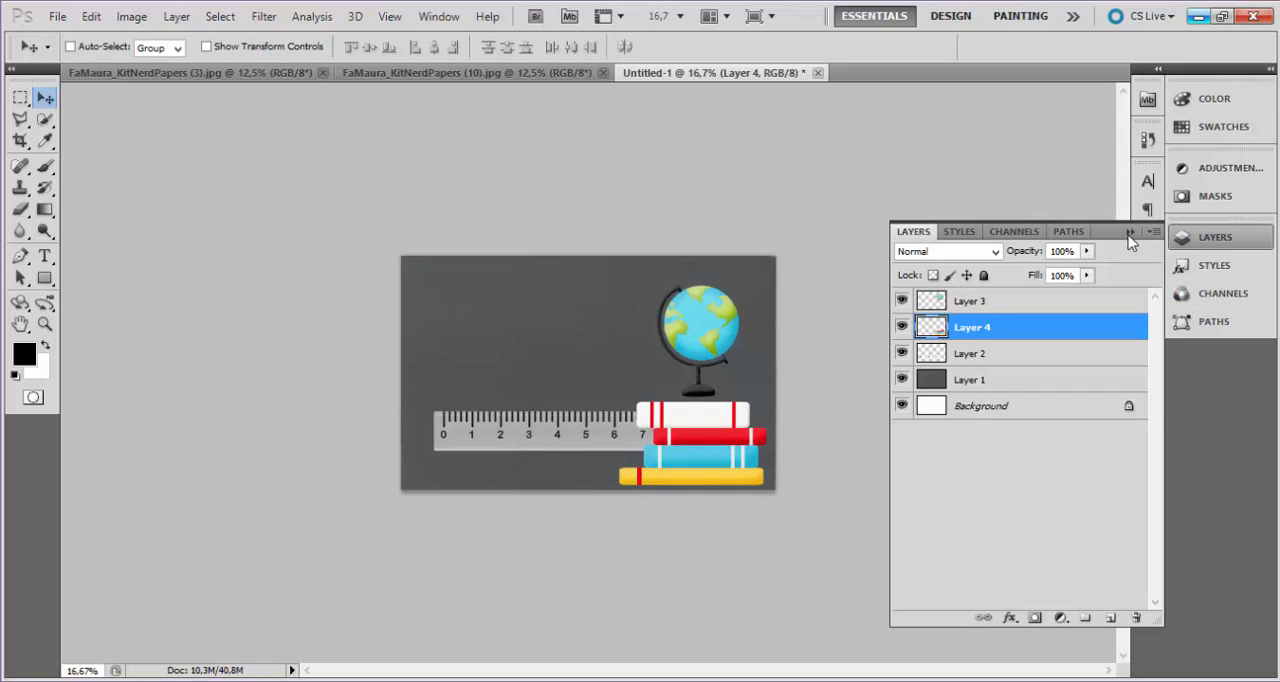
{"action": "left_click", "coordinate": [1216, 242]}
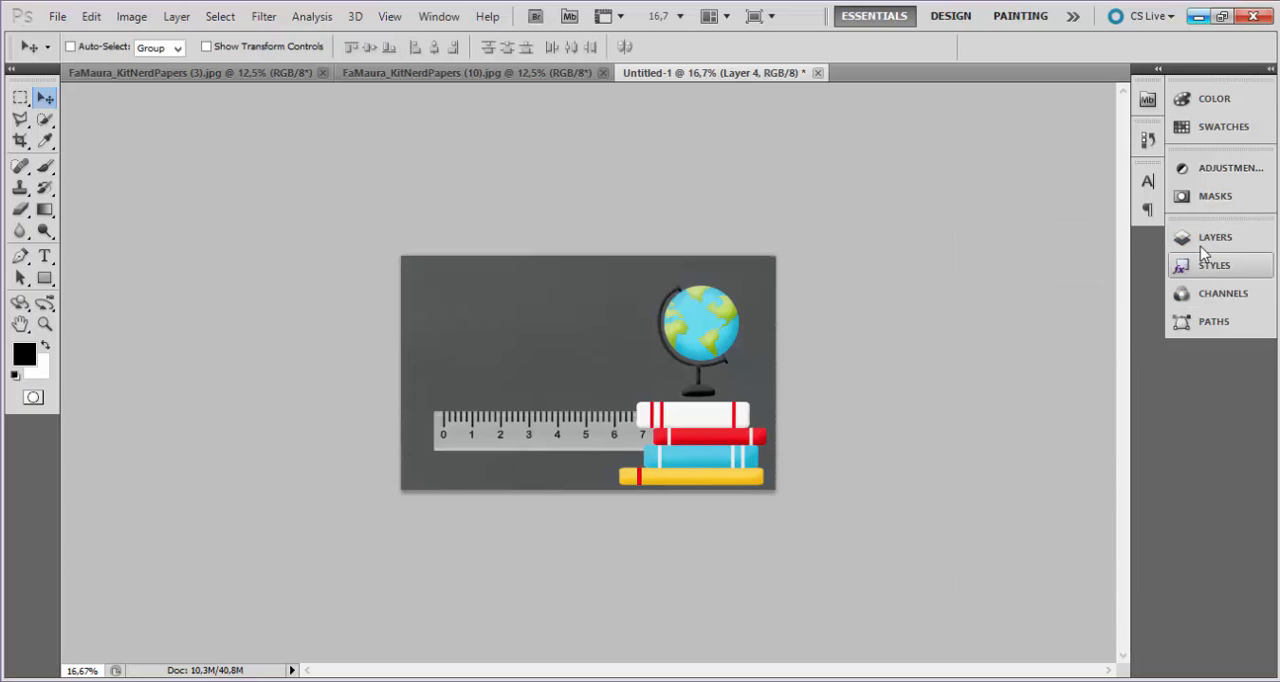
{"action": "left_click", "coordinate": [1202, 243]}
{"action": "left_click_drag", "start_coordinate": [658, 467], "coordinate": [663, 471]}
Shift the ruler slightly left and up, and adjust the globe and books so the globe rests on the top book.
{"action": "left_click", "coordinate": [966, 352]}
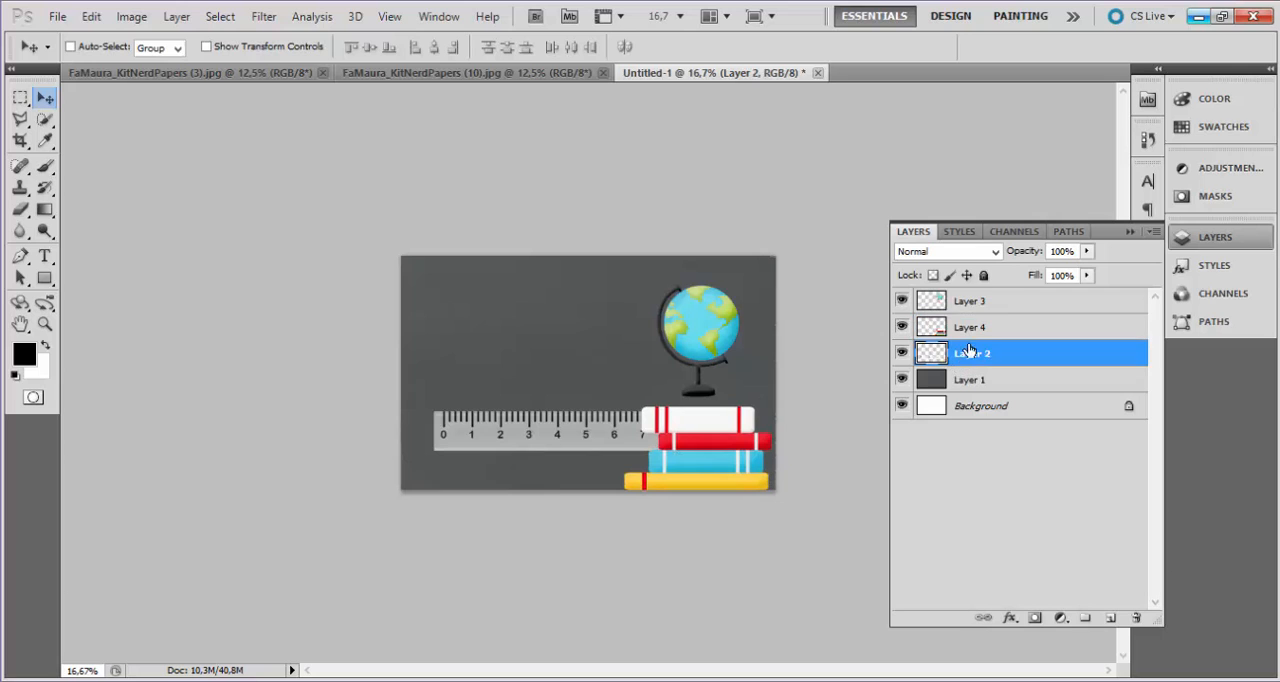
{"action": "left_click", "coordinate": [998, 301]}
{"action": "left_click", "coordinate": [1000, 326]}
{"action": "left_click", "coordinate": [1006, 352]}
{"action": "left_click", "coordinate": [990, 328]}
{"action": "left_click", "coordinate": [996, 307]}
{"action": "left_click", "coordinate": [1008, 353]}
{"action": "left_click_drag", "start_coordinate": [724, 356], "coordinate": [708, 328]}
{"action": "left_click", "coordinate": [712, 326], "text": "ctrl"}
{"action": "left_click", "coordinate": [745, 452], "text": "ctrl"}
{"action": "left_click_drag", "start_coordinate": [745, 452], "coordinate": [749, 452]}
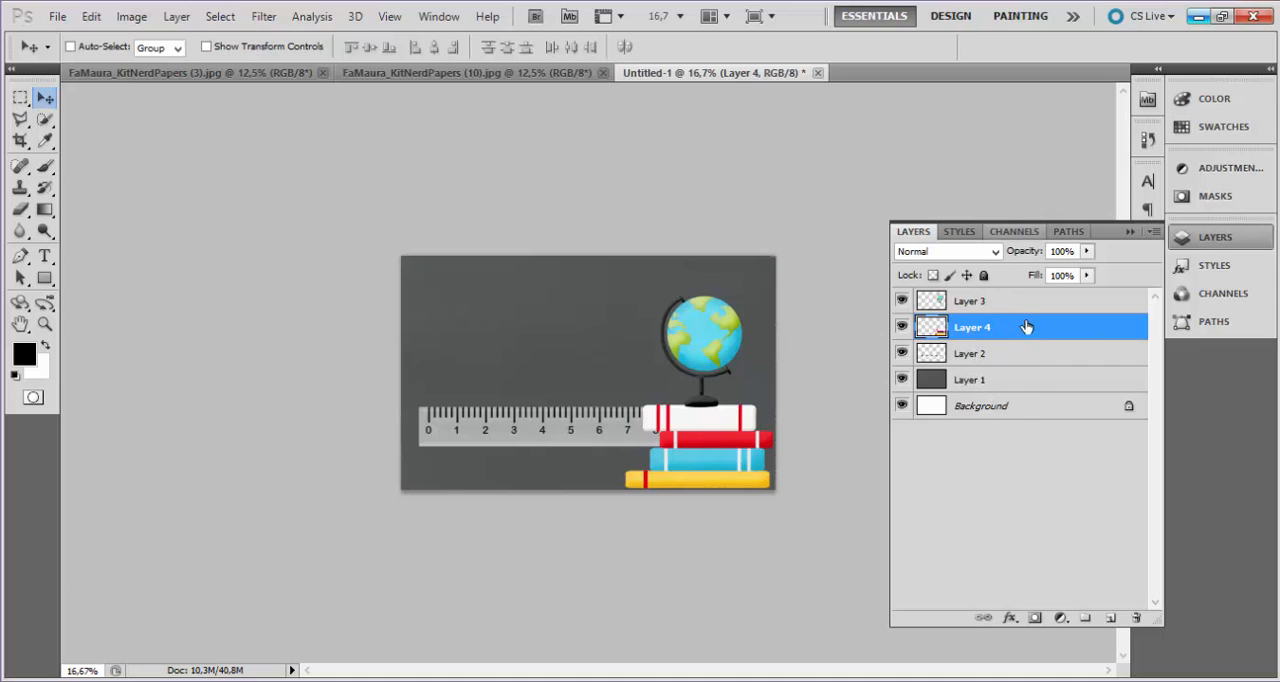
{"action": "left_click", "coordinate": [997, 302]}
{"action": "left_click", "coordinate": [1000, 327]}
{"action": "left_click", "coordinate": [1006, 308]}
{"action": "left_click", "coordinate": [1015, 328]}
{"action": "left_click", "coordinate": [1024, 356]}
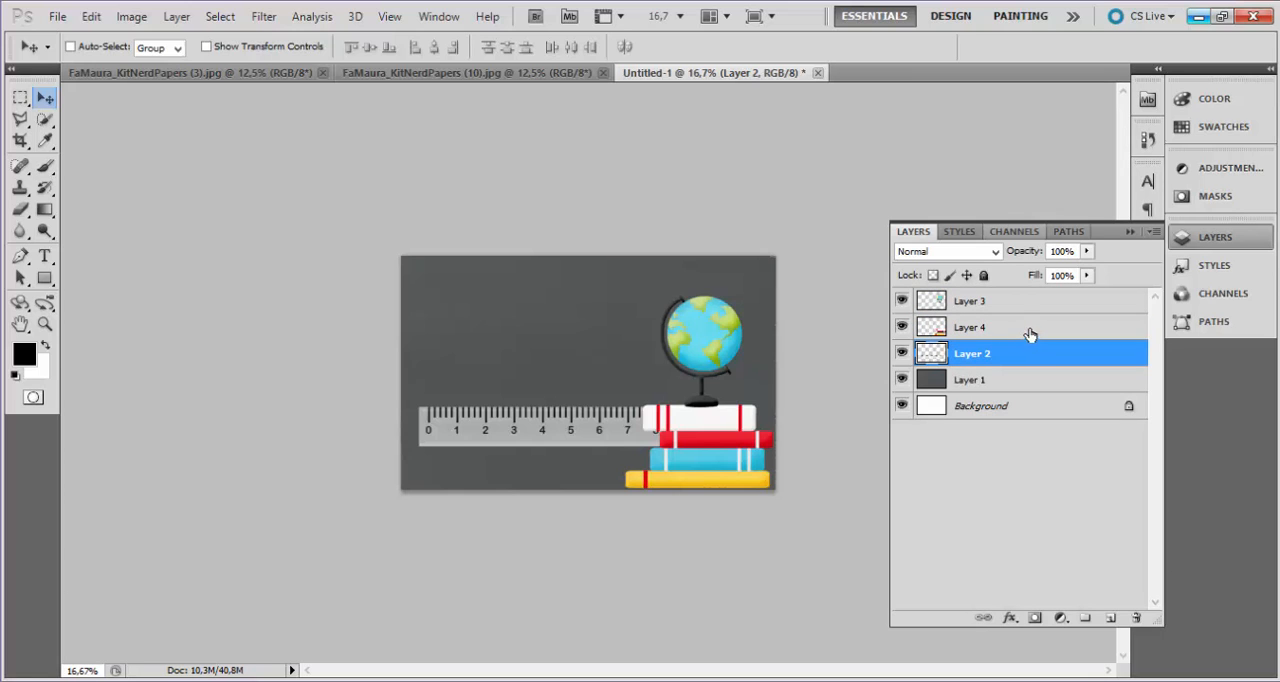
Rotate the ruler on Layer 2 by 180° and move it against the canvas's upper edge so only its tick marks show.
{"action": "left_click", "coordinate": [1031, 327]}
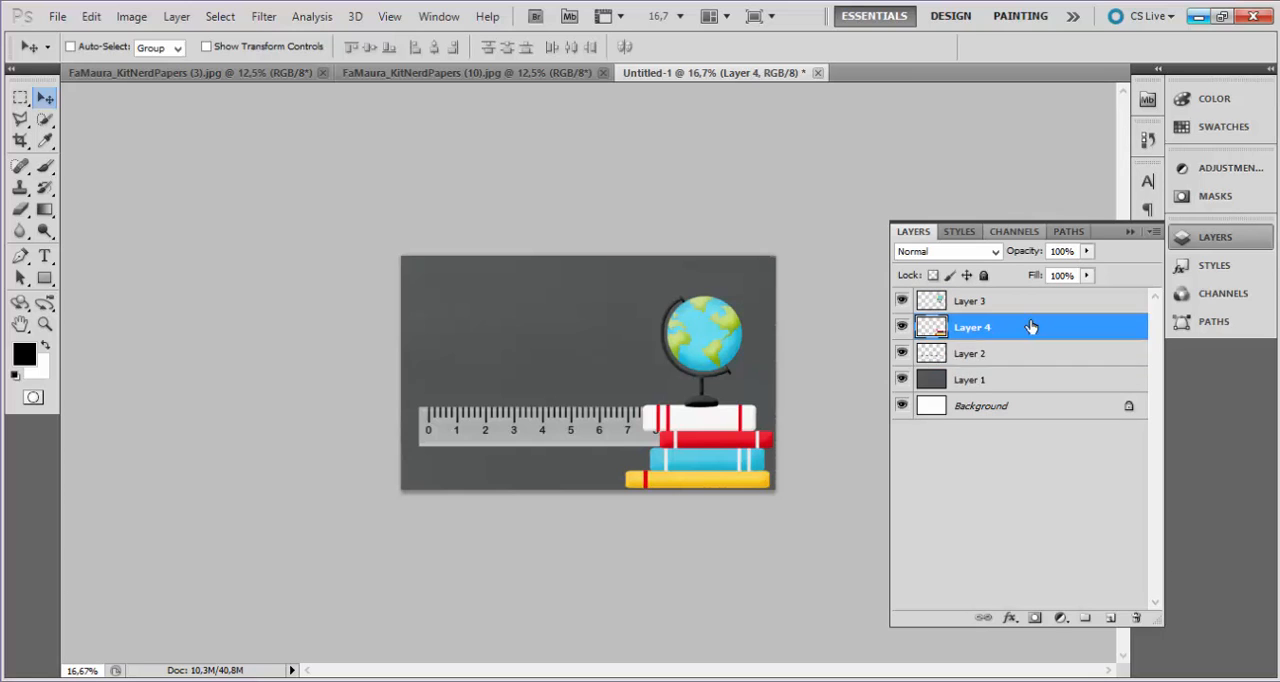
{"action": "left_click", "coordinate": [585, 428], "text": "ctrl"}
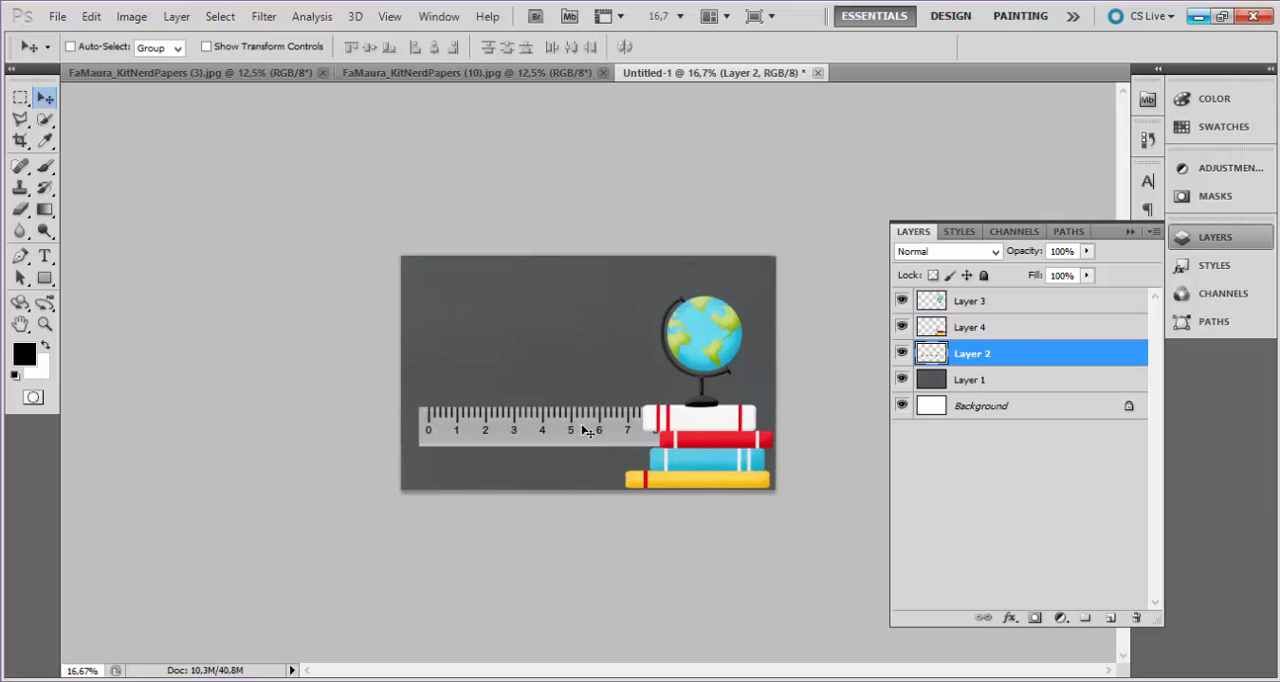
{"action": "left_click_drag", "start_coordinate": [600, 429], "coordinate": [536, 323]}
{"action": "key", "text": "ctrl+t"}
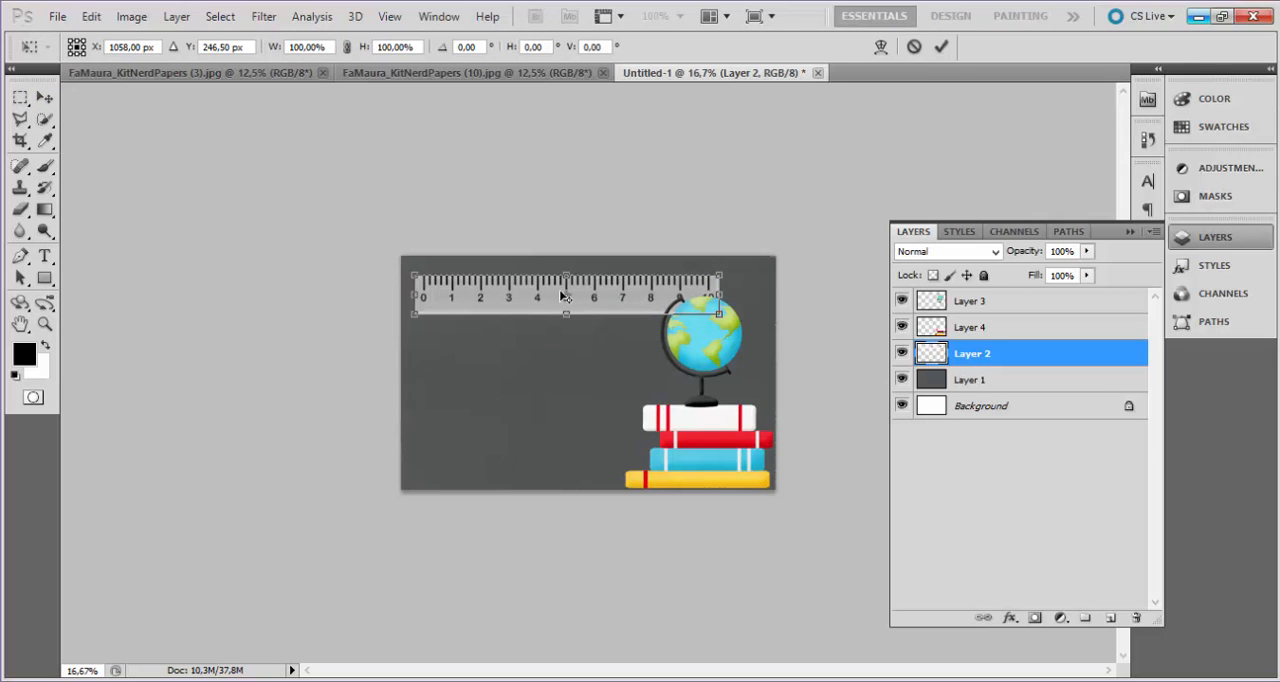
{"action": "right_click", "coordinate": [563, 297]}
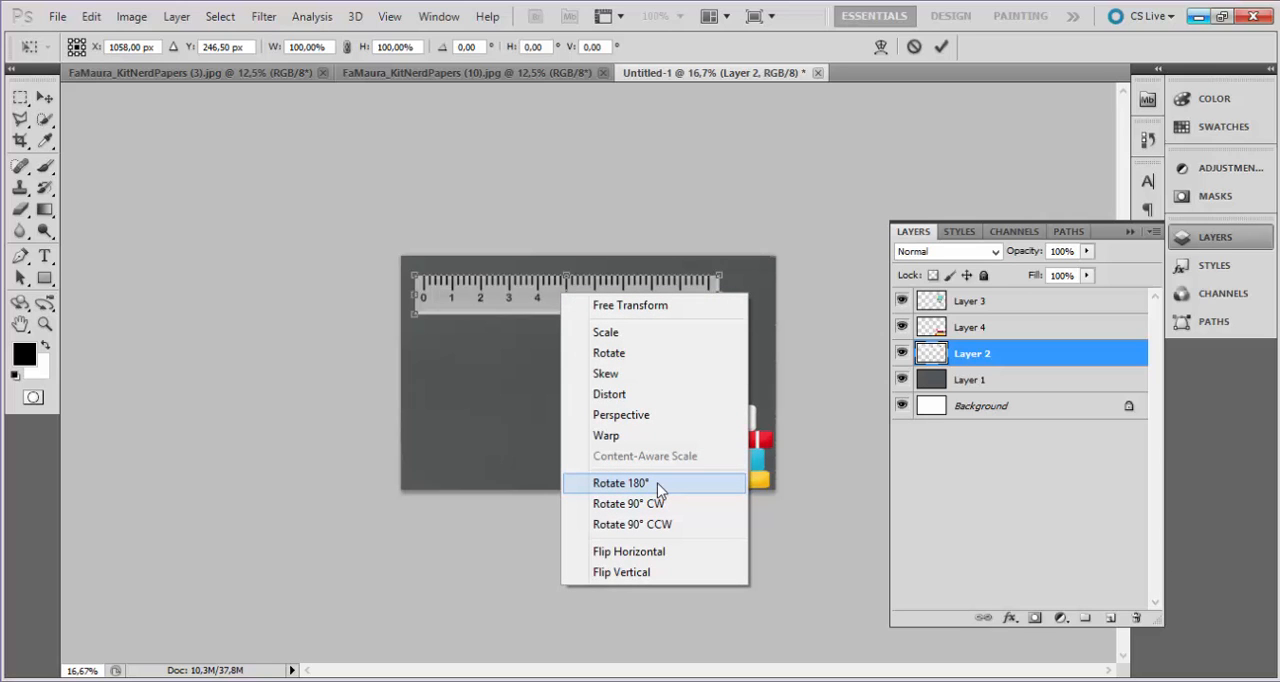
{"action": "left_click", "coordinate": [621, 483]}
{"action": "key", "text": "Return"}
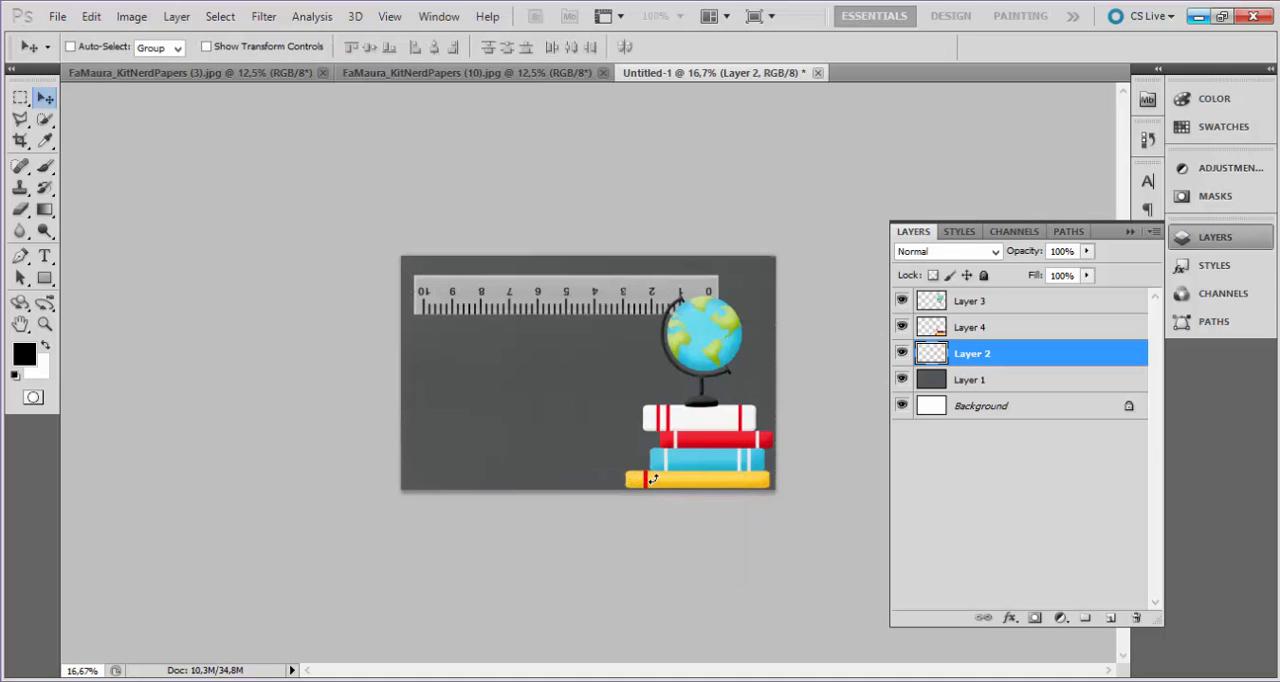
{"action": "left_click_drag", "start_coordinate": [453, 271], "coordinate": [495, 246]}
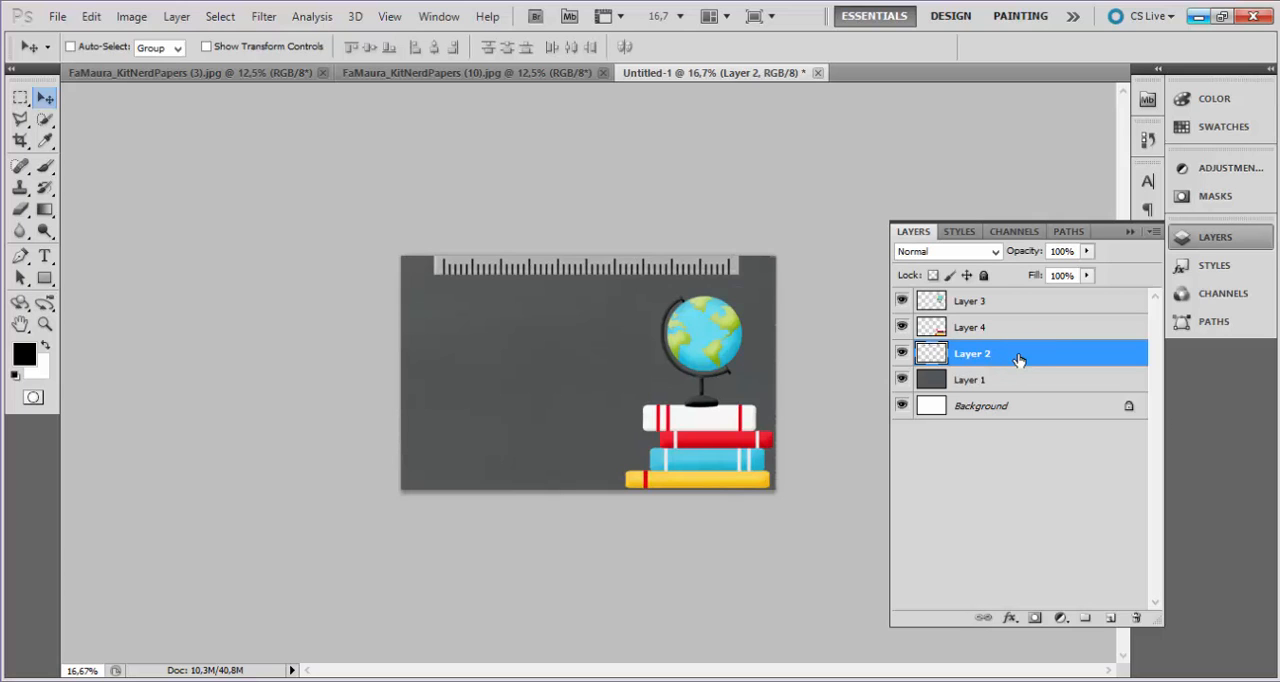
Add a drop shadow to the ruler on Layer 2 with a distance of 11 px and a size of 21 px.
{"action": "double_click", "coordinate": [1017, 354]}
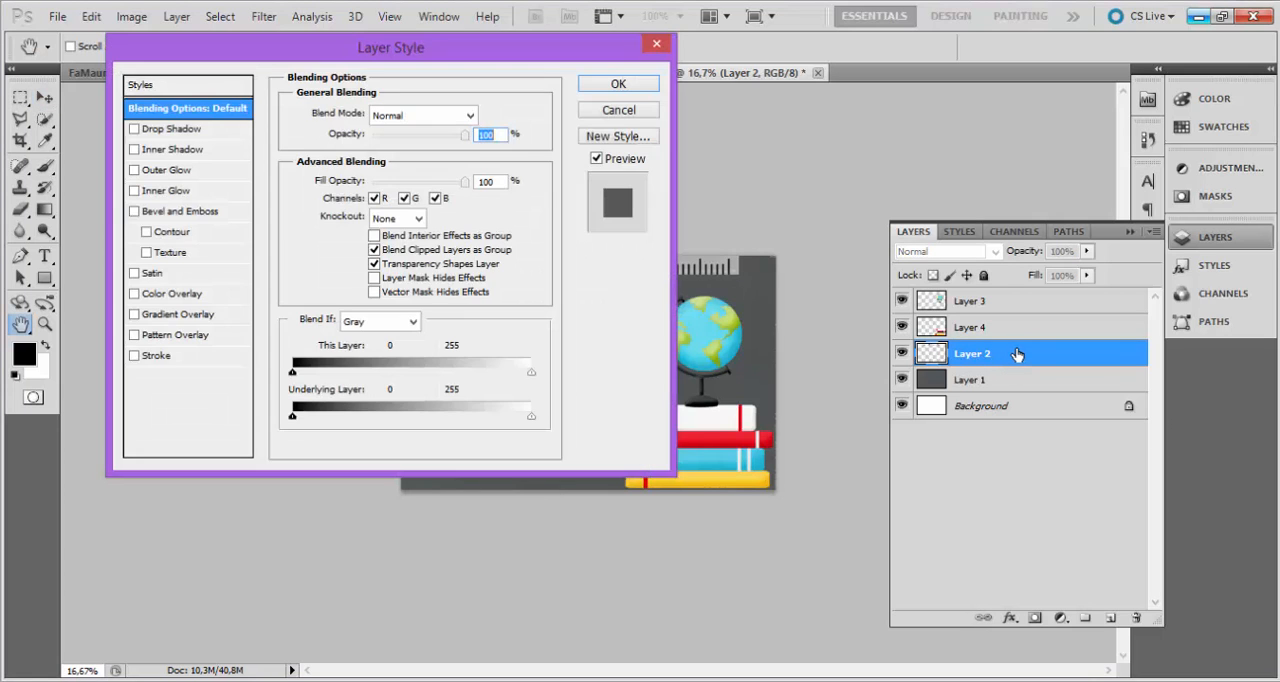
{"action": "left_click_drag", "start_coordinate": [508, 48], "coordinate": [1048, 75]}
{"action": "left_click", "coordinate": [744, 160]}
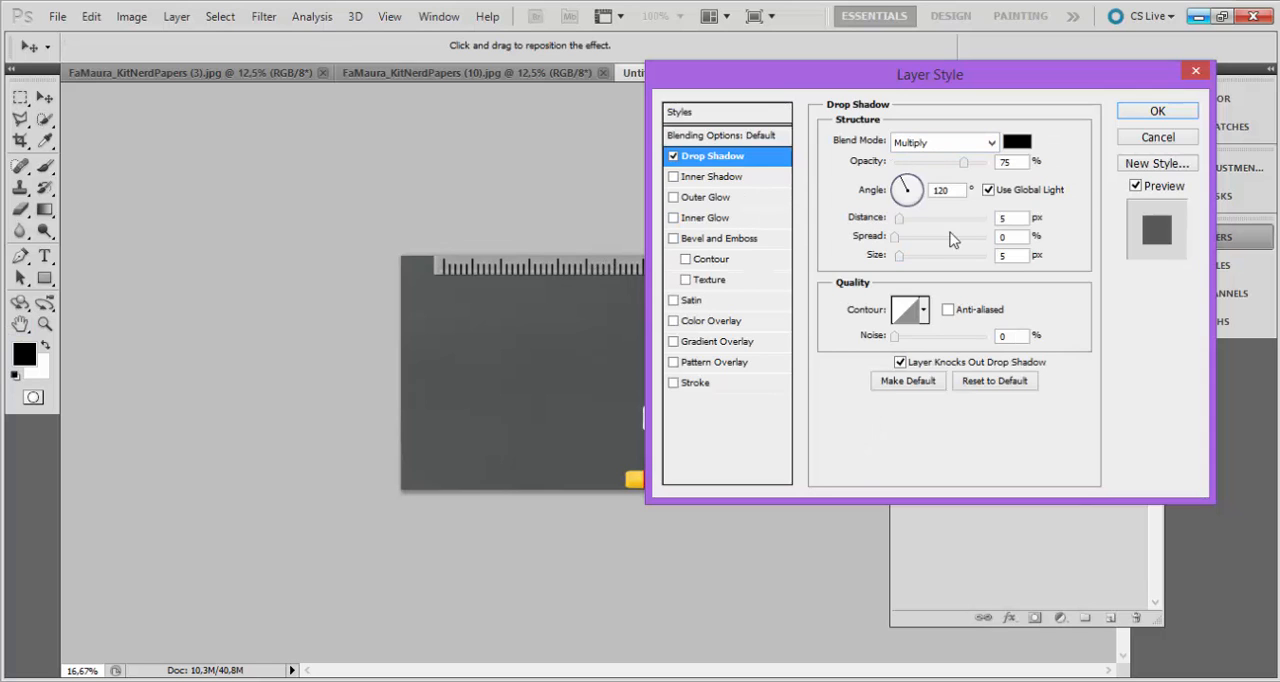
{"action": "left_click_drag", "start_coordinate": [903, 258], "coordinate": [904, 218]}
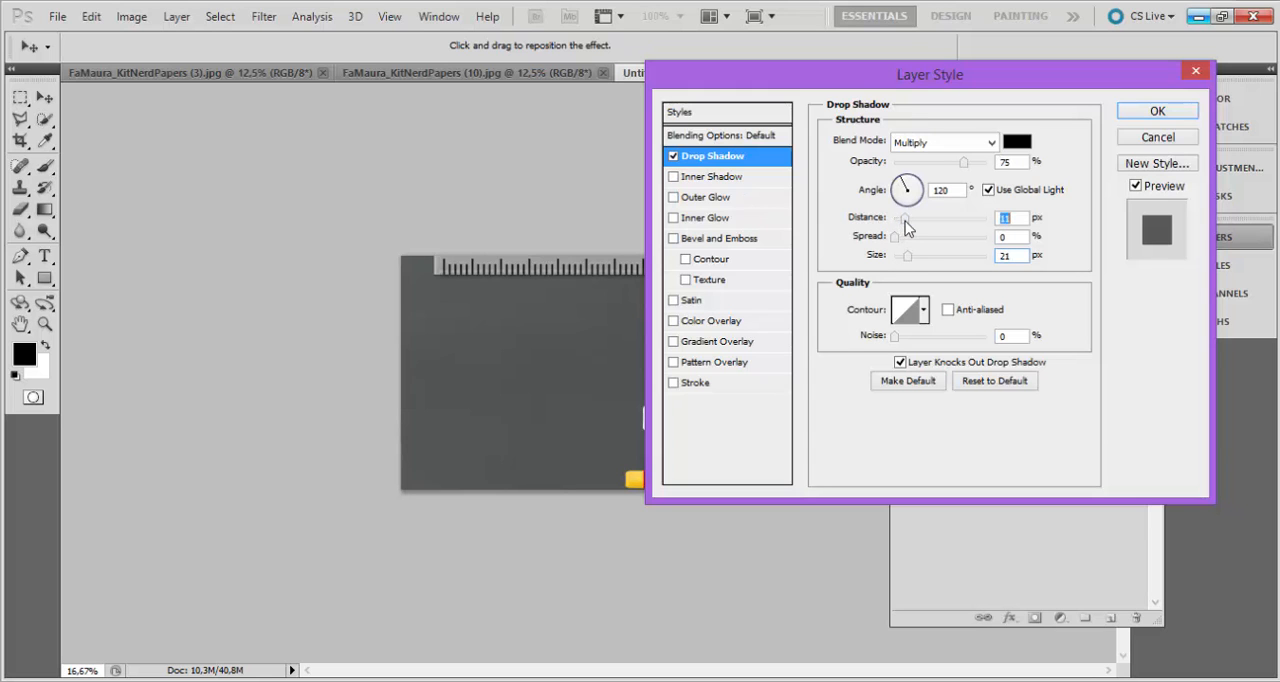
{"action": "left_click", "coordinate": [1140, 116]}
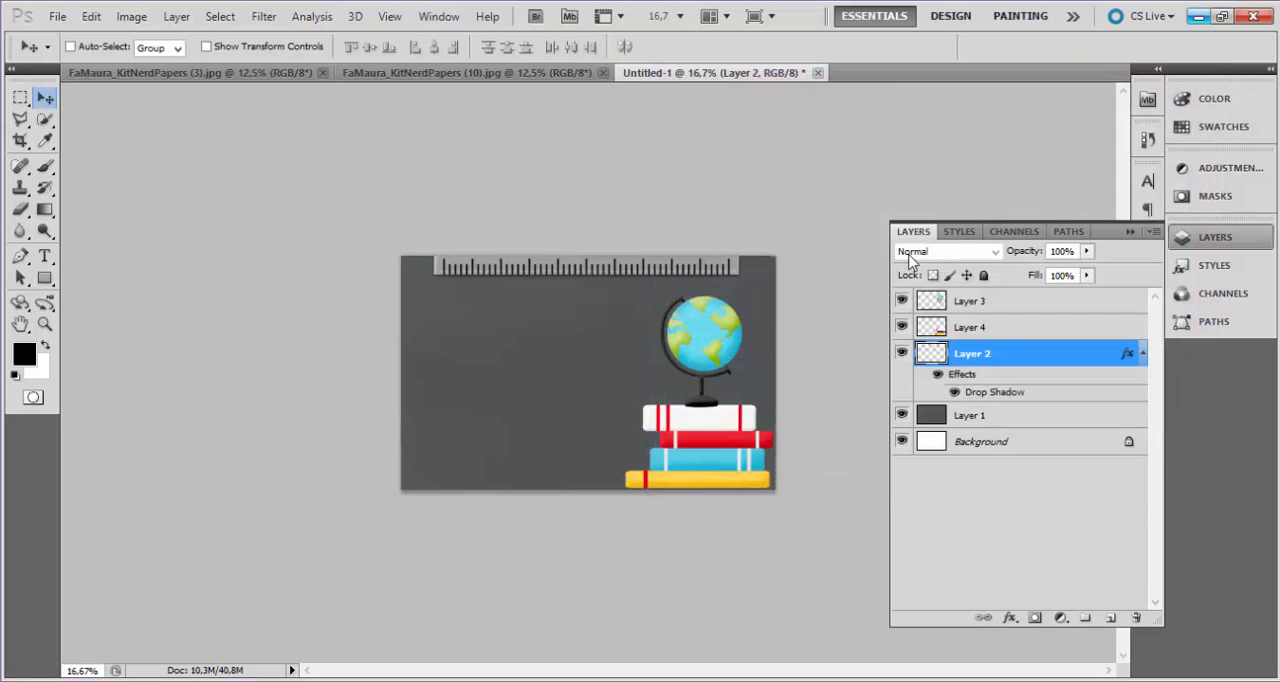
Save the ruler's drop shadow as a new reusable style named Style 6, including layer effects.
{"action": "left_click", "coordinate": [1217, 270]}
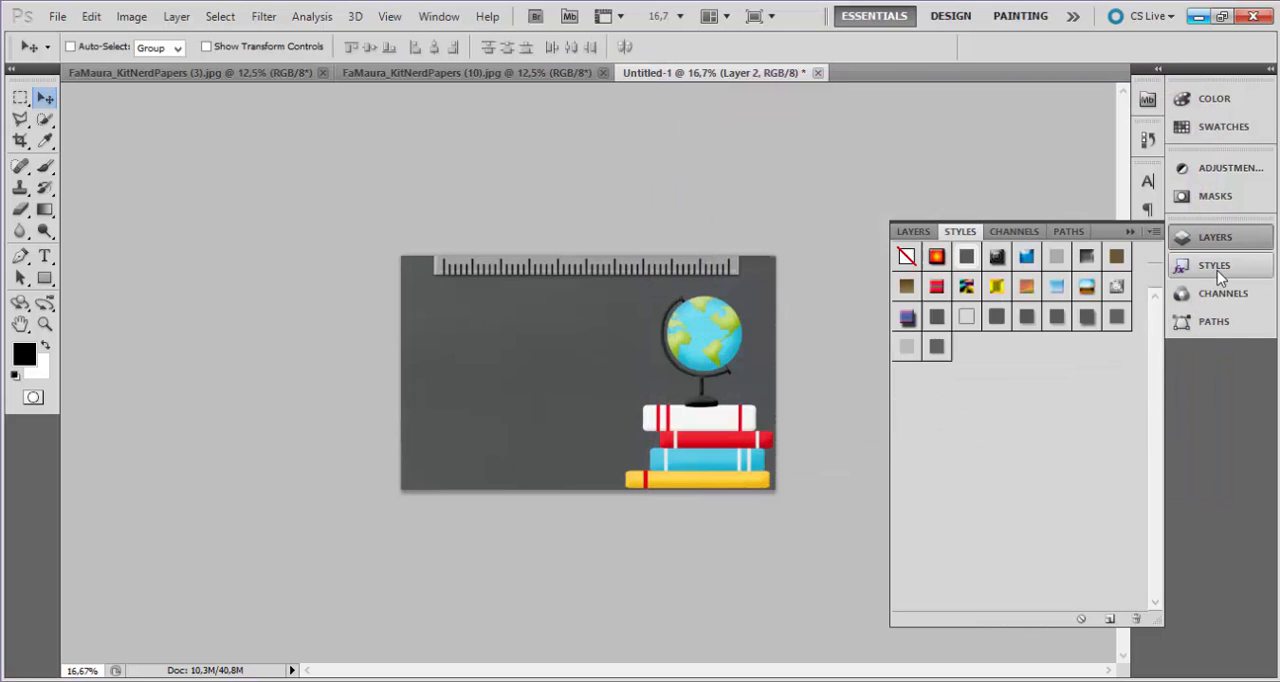
{"action": "left_click", "coordinate": [1043, 403]}
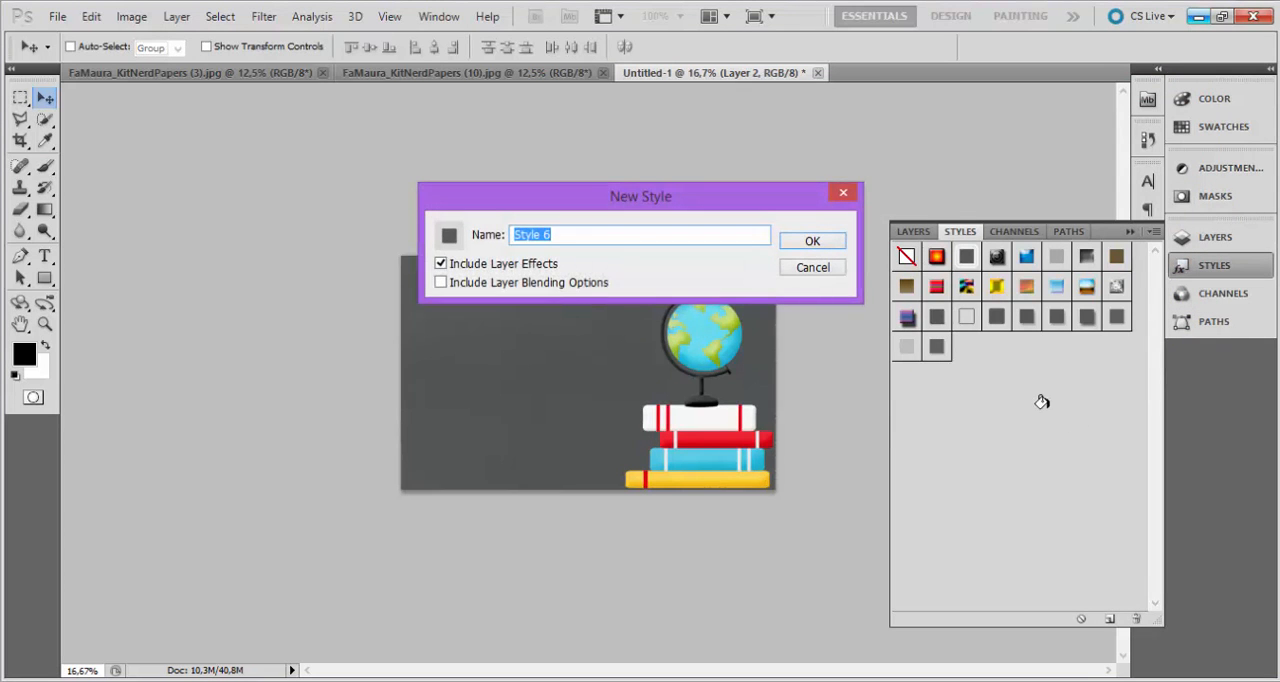
{"action": "left_click", "coordinate": [813, 243]}
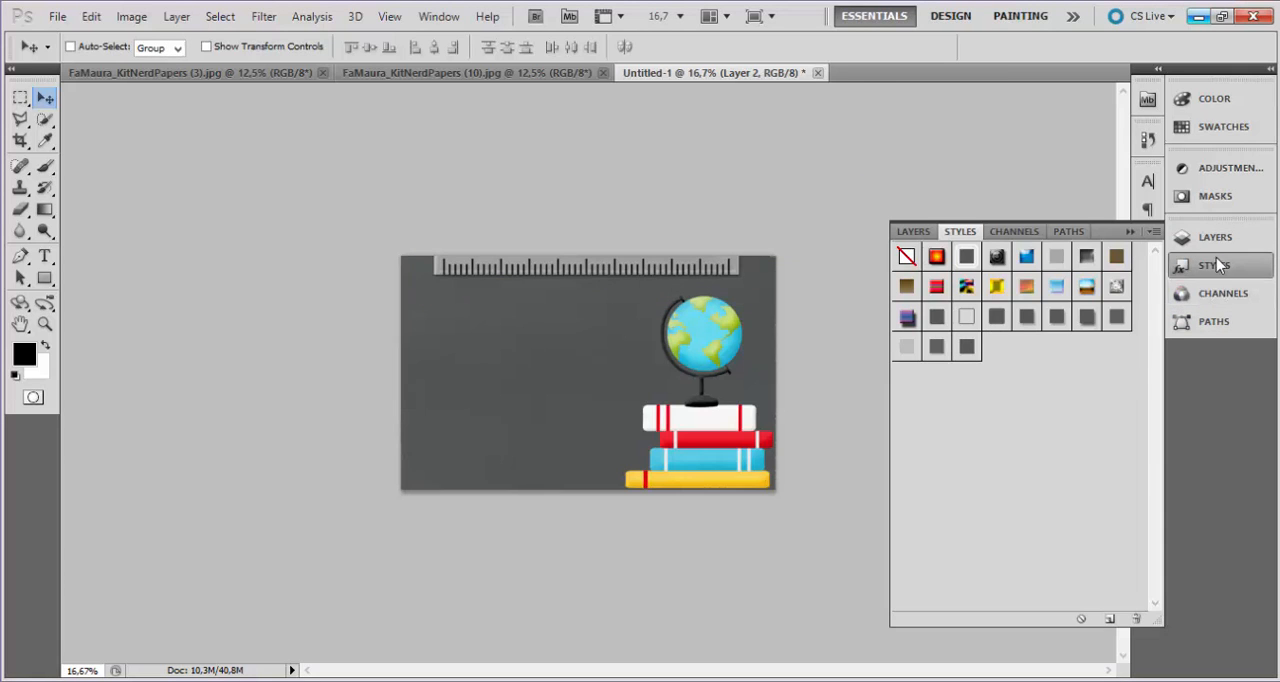
Apply the saved drop shadow style to the book stack on Layer 4.
{"action": "left_click", "coordinate": [1215, 237]}
{"action": "left_click", "coordinate": [997, 330]}
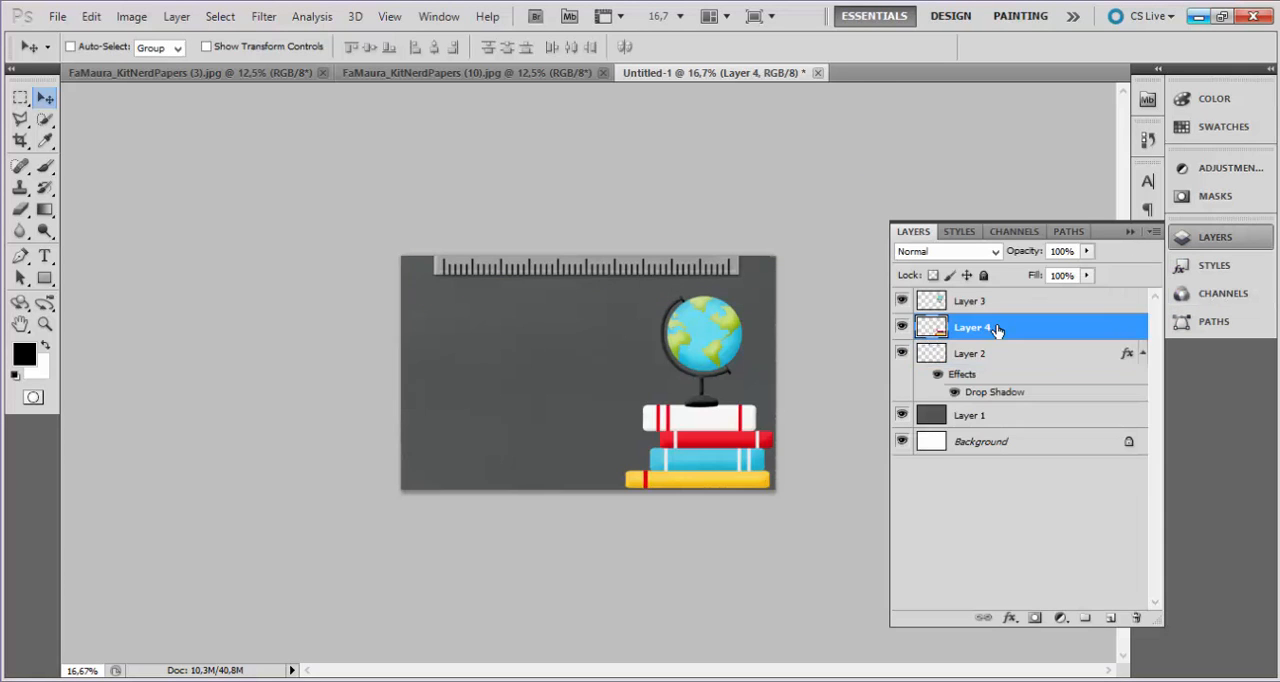
{"action": "left_click", "coordinate": [1227, 266]}
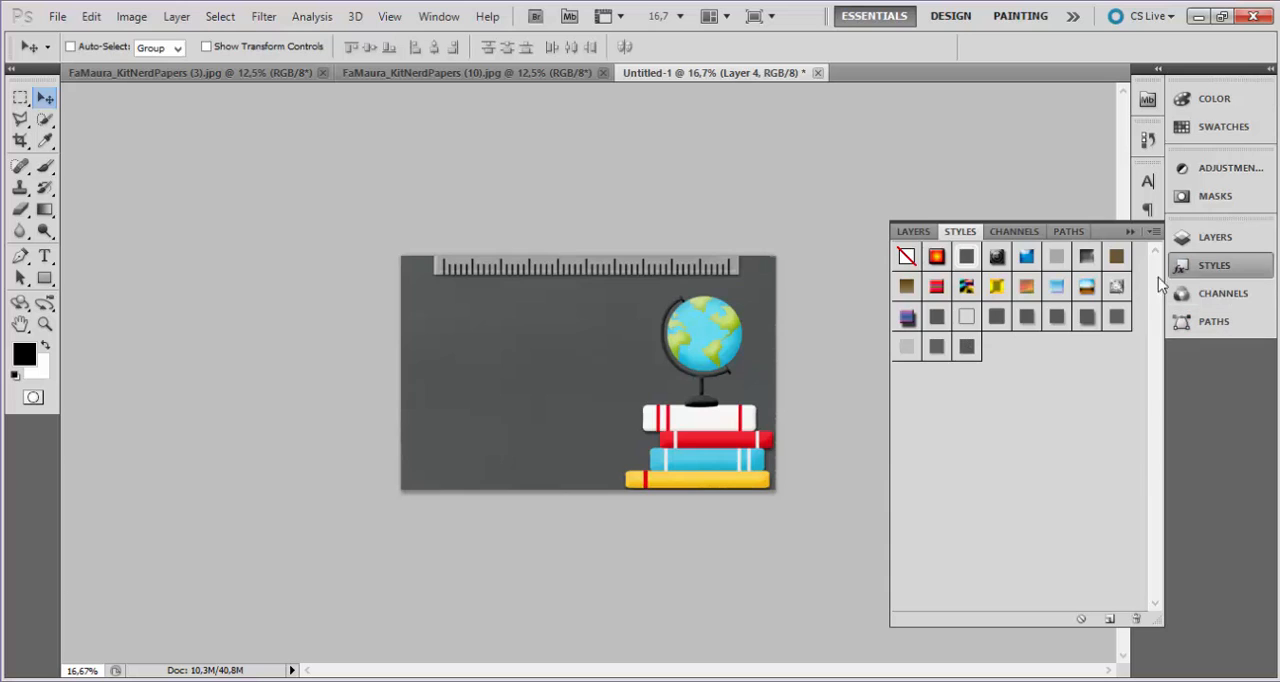
Apply the saved drop shadow style to the globe on Layer 3 and nudge the globe slightly left and up.
{"action": "left_click", "coordinate": [1215, 240]}
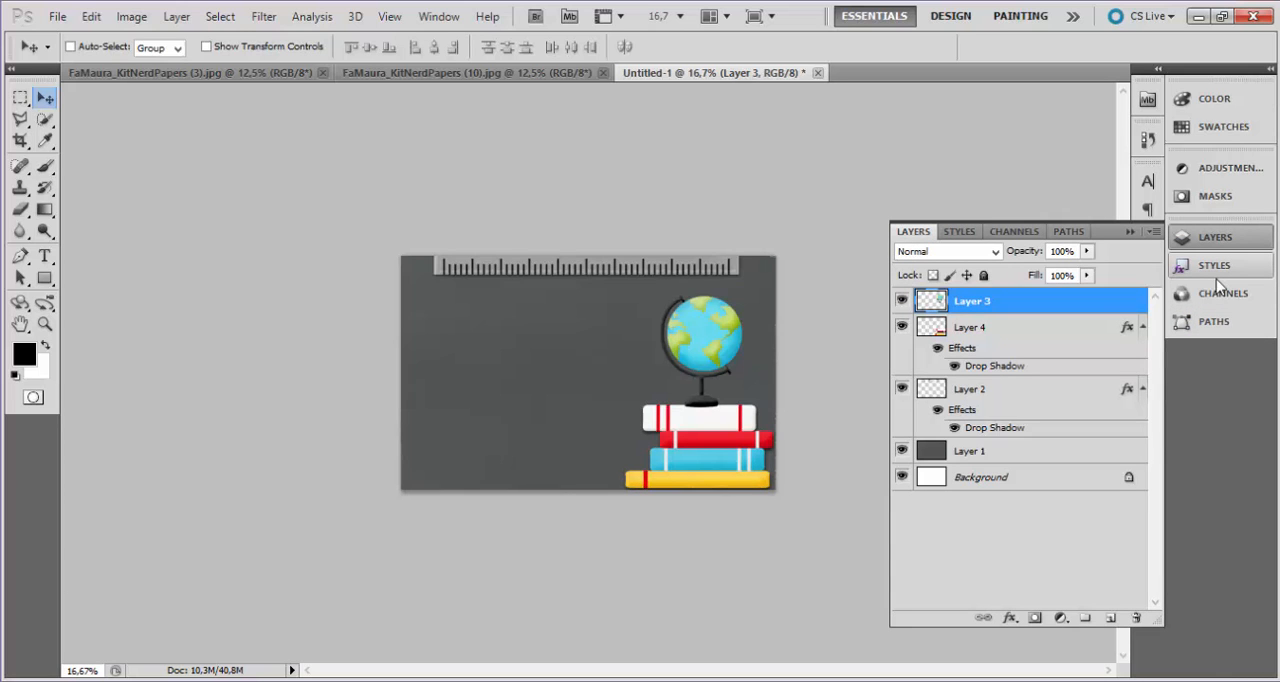
{"action": "left_click", "coordinate": [1216, 276]}
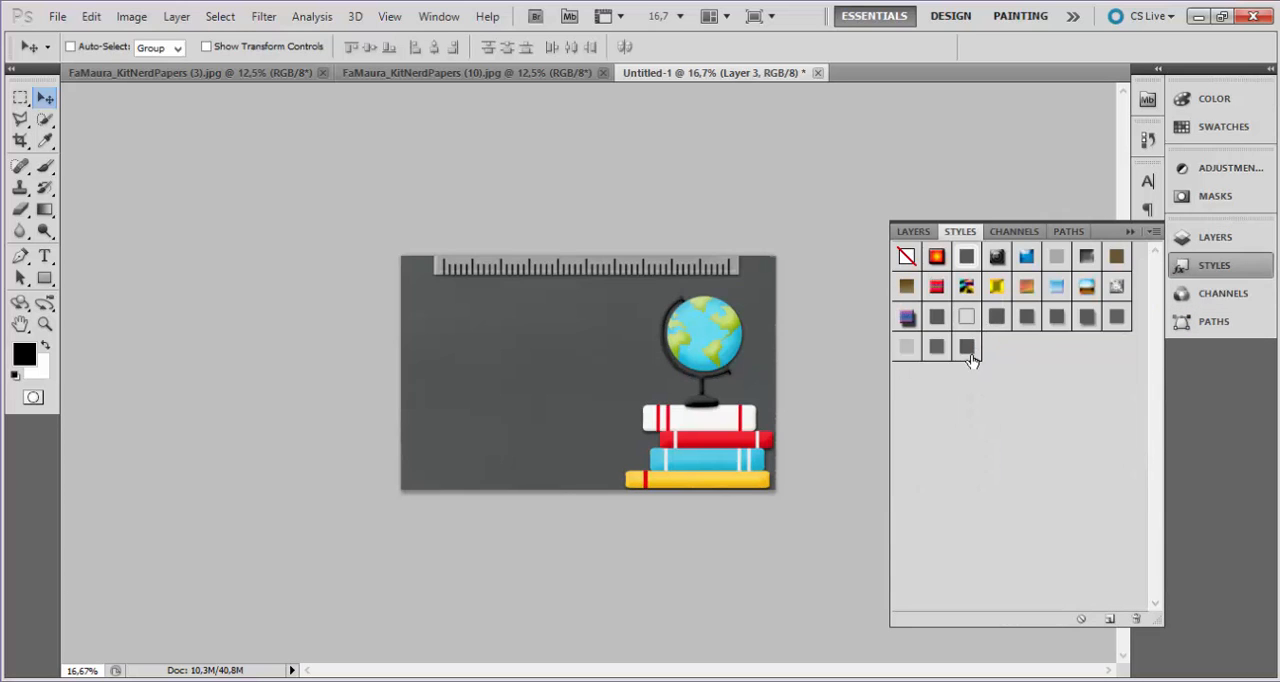
{"action": "mouse_move", "coordinate": [695, 347]}
{"action": "left_mouse_down"}
{"action": "mouse_move", "coordinate": [705, 350]}
{"action": "mouse_move", "coordinate": [693, 348]}
{"action": "left_mouse_up"}
{"action": "left_click", "coordinate": [1205, 240]}
Add the person's first name as horizontal text on the chalkboard beside the globe and set its size to 36 pt.
{"action": "key", "text": "t"}
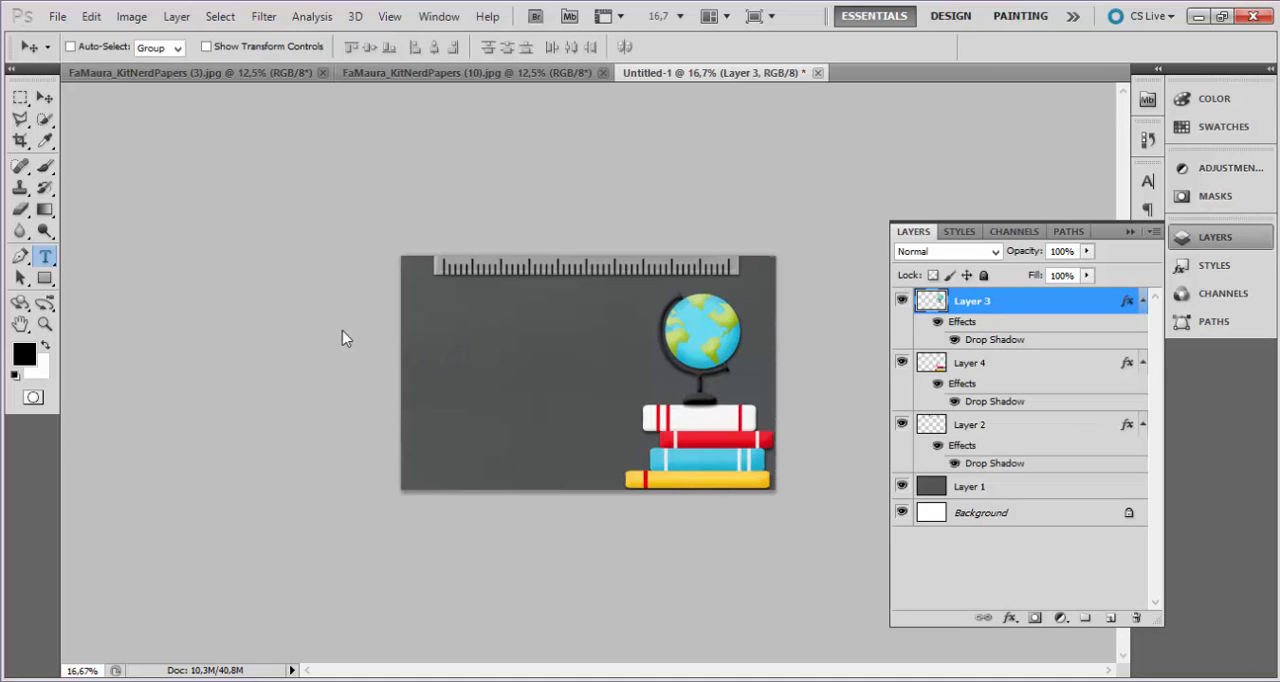
{"action": "right_click", "coordinate": [46, 259]}
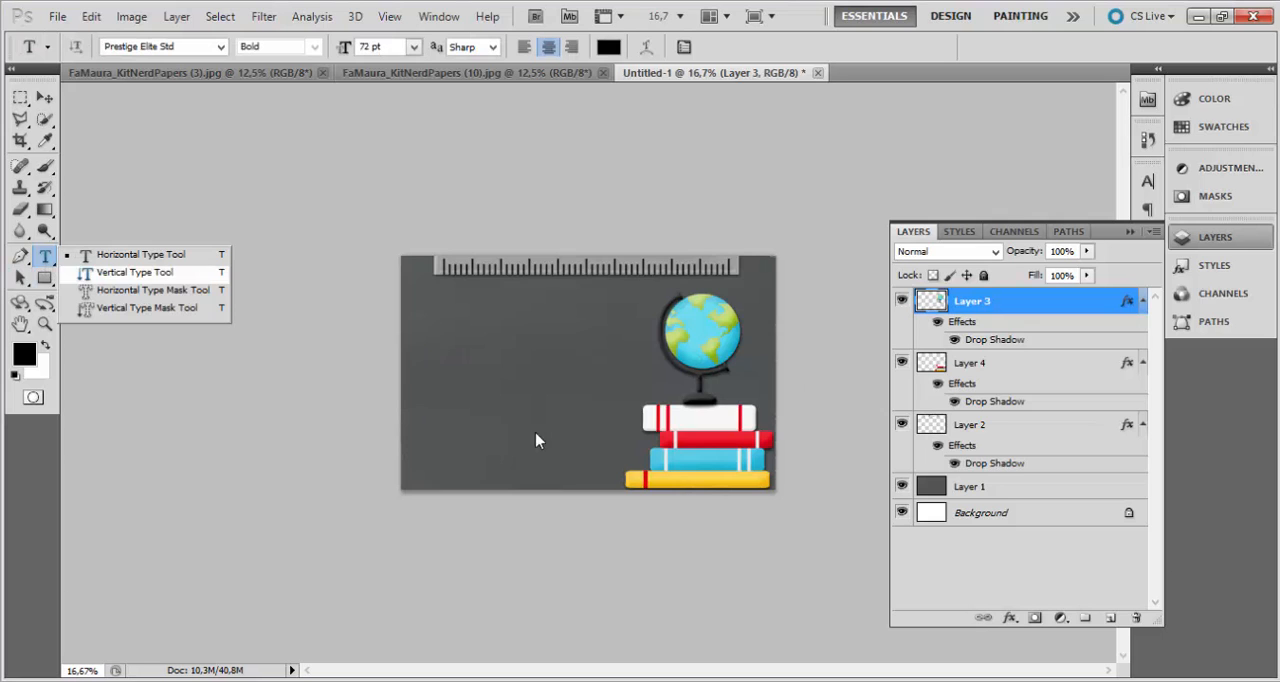
{"action": "left_click", "coordinate": [463, 367]}
{"action": "type", "text": "Fabiana"}
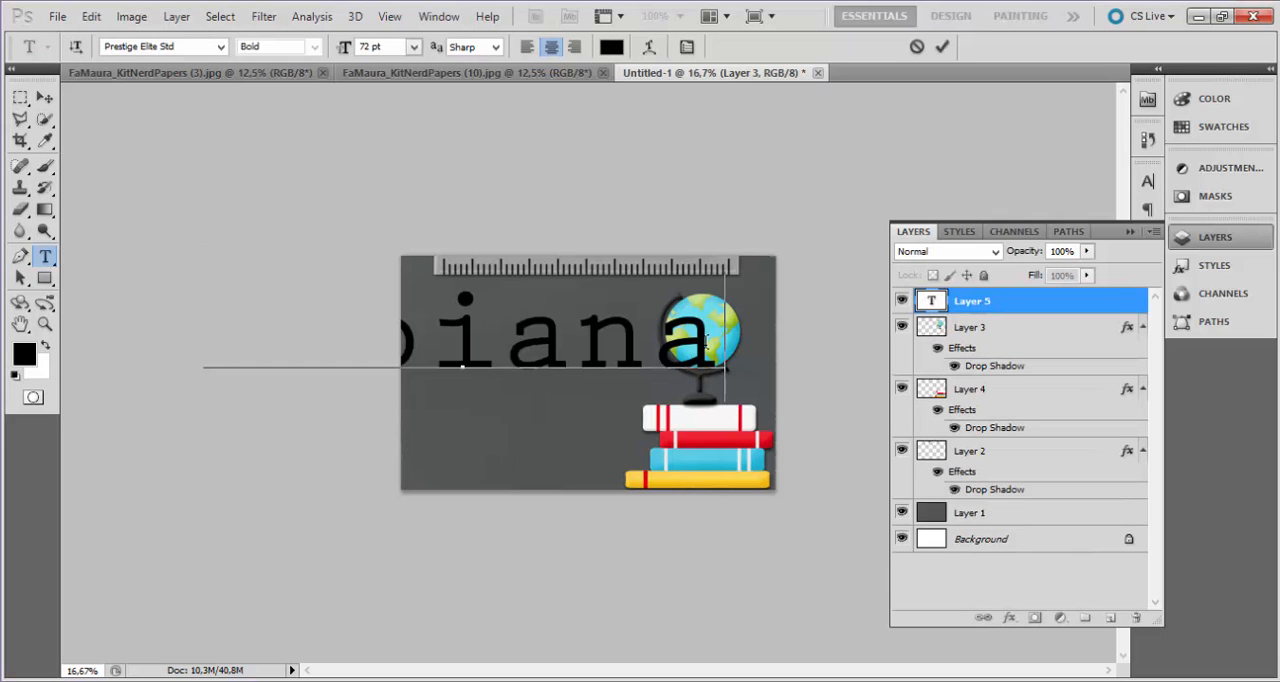
{"action": "left_click_drag", "start_coordinate": [706, 342], "coordinate": [207, 383]}
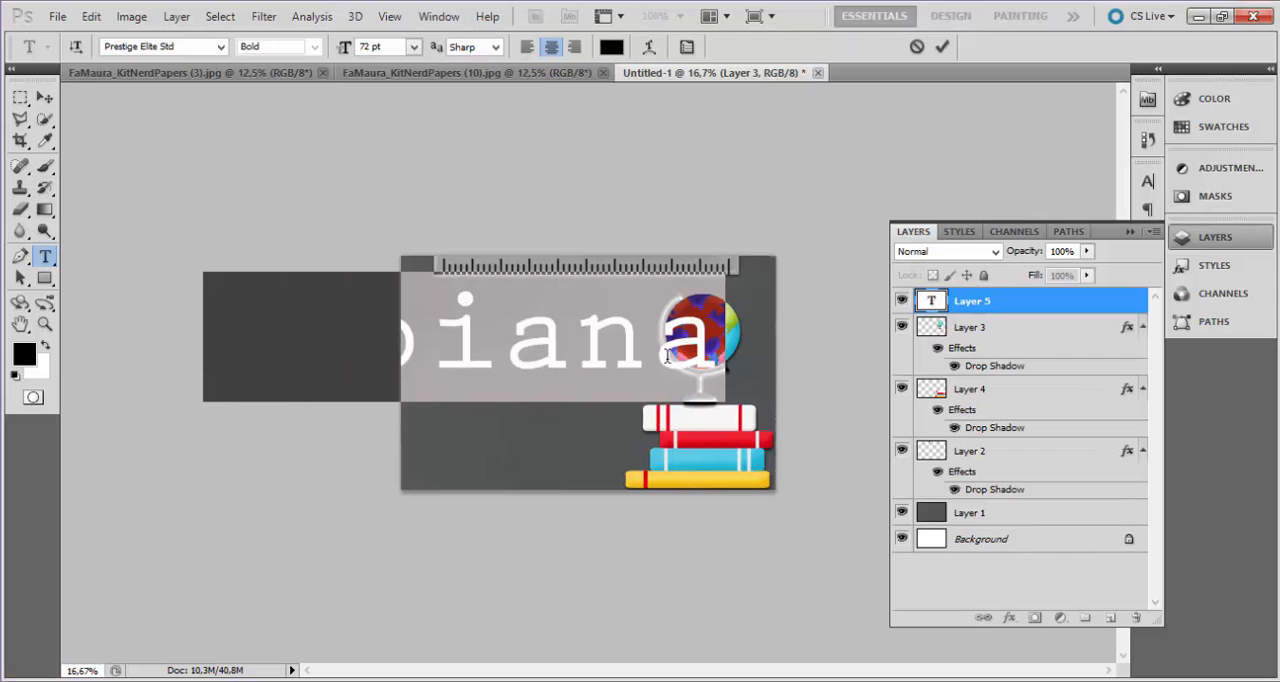
{"action": "left_click", "coordinate": [414, 46]}
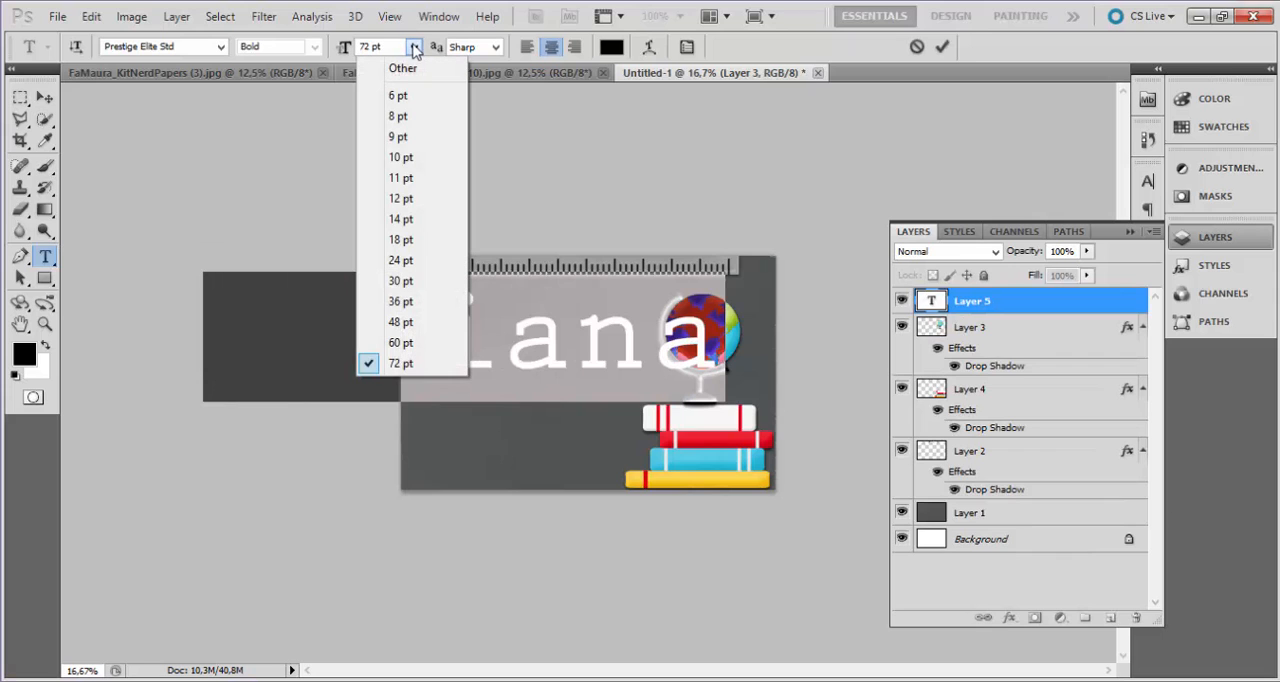
{"action": "left_click", "coordinate": [410, 301]}
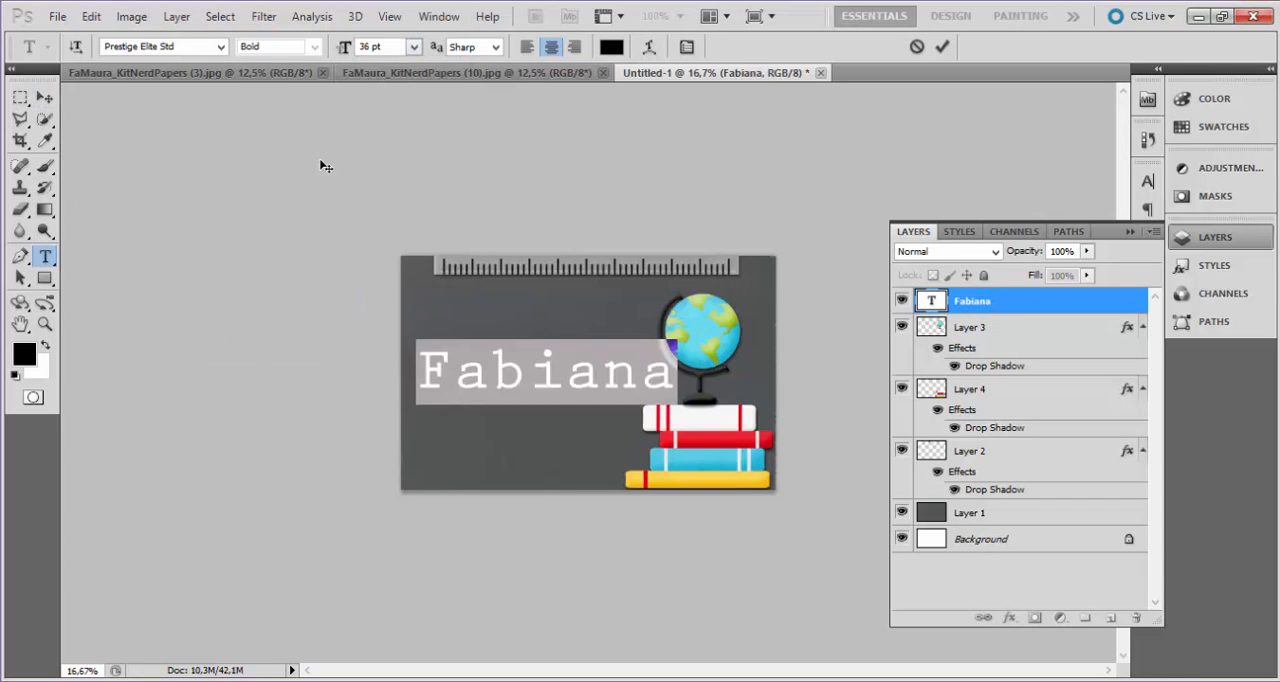
Try Edwardian Script ITC as the font for the name text.
{"action": "left_click", "coordinate": [222, 47]}
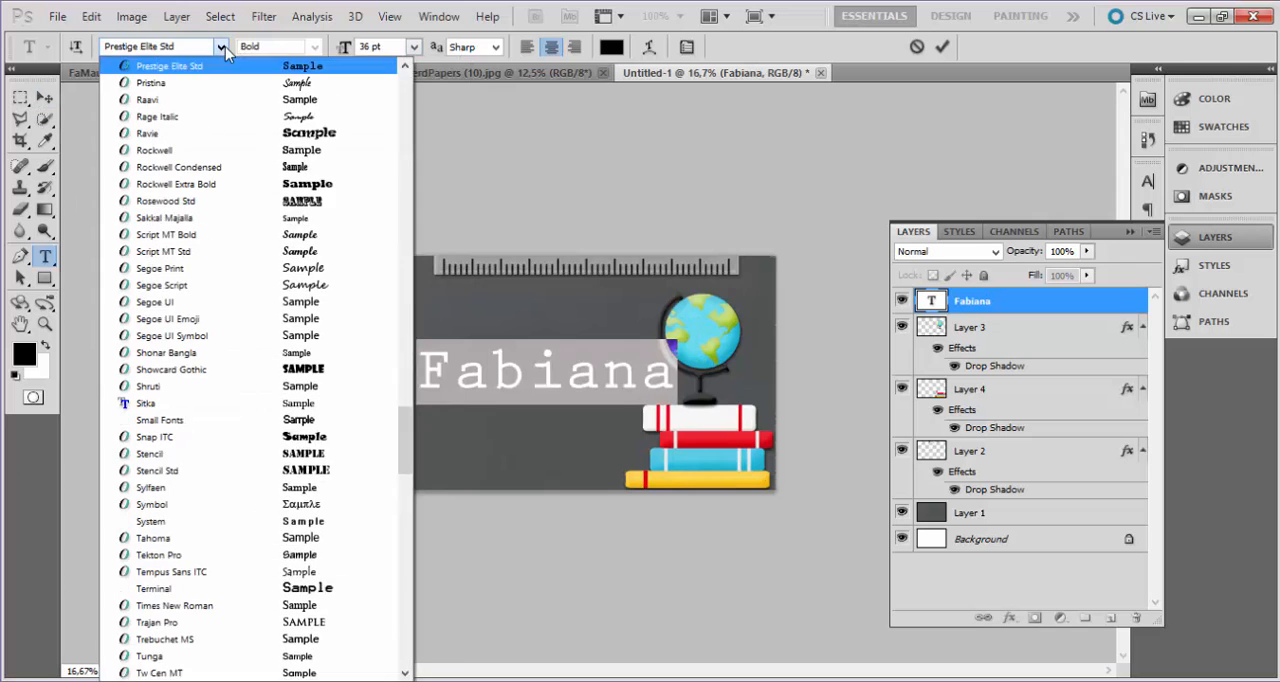
{"action": "left_click", "coordinate": [224, 47]}
{"action": "left_click", "coordinate": [225, 47]}
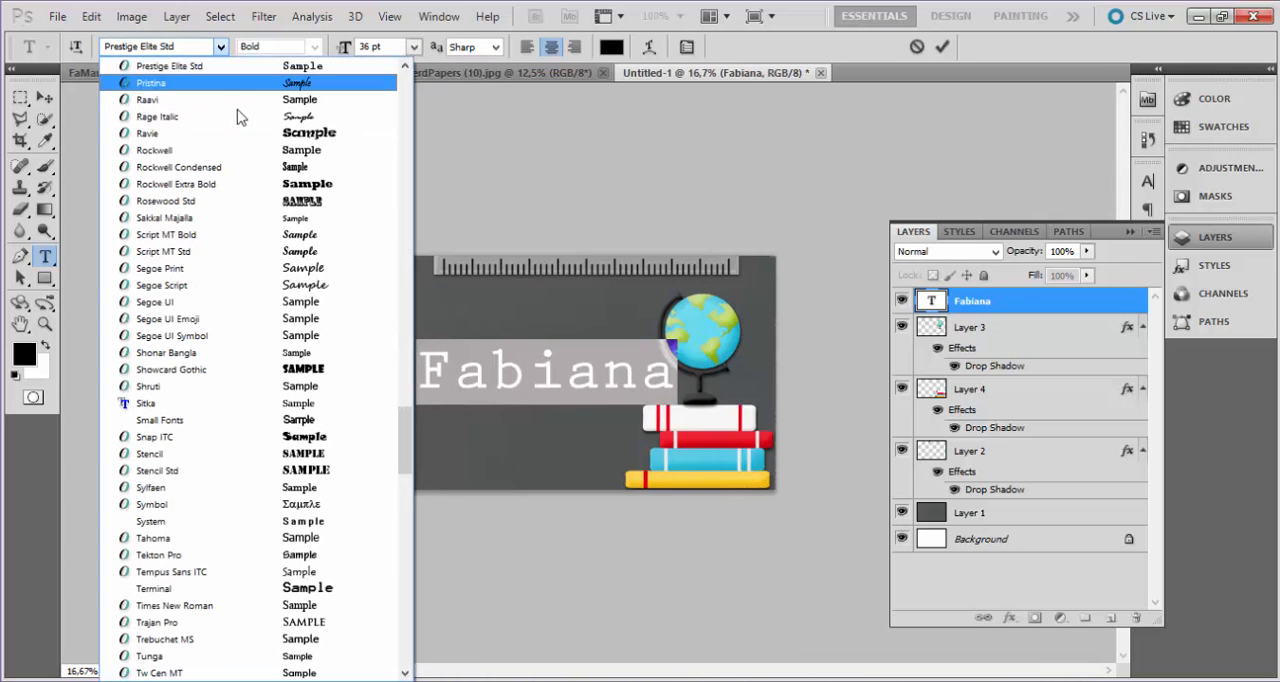
{"action": "scroll", "coordinate": [320, 150], "scroll_direction": "down", "scroll_amount": 1}
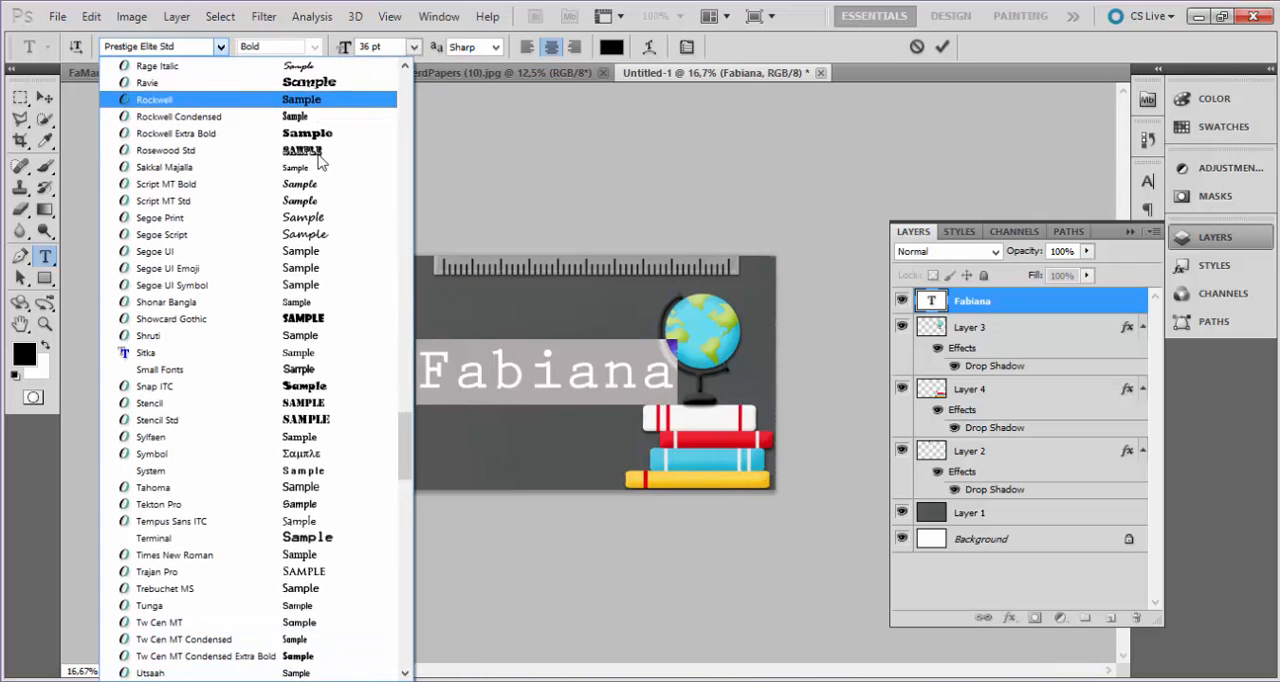
{"action": "scroll", "coordinate": [318, 162], "scroll_direction": "down", "scroll_amount": 5}
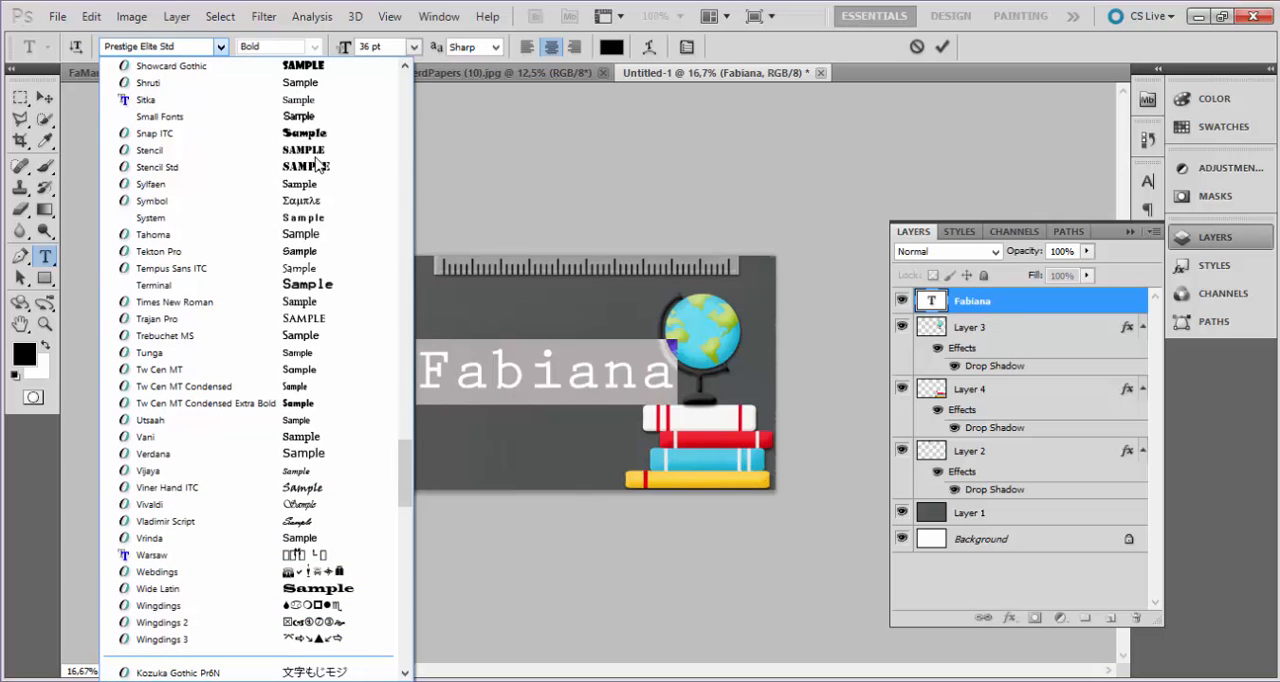
{"action": "scroll", "coordinate": [318, 162], "scroll_direction": "down", "scroll_amount": 2}
{"action": "scroll", "coordinate": [322, 158], "scroll_direction": "up", "scroll_amount": 15}
{"action": "scroll", "coordinate": [325, 153], "scroll_direction": "up", "scroll_amount": 7}
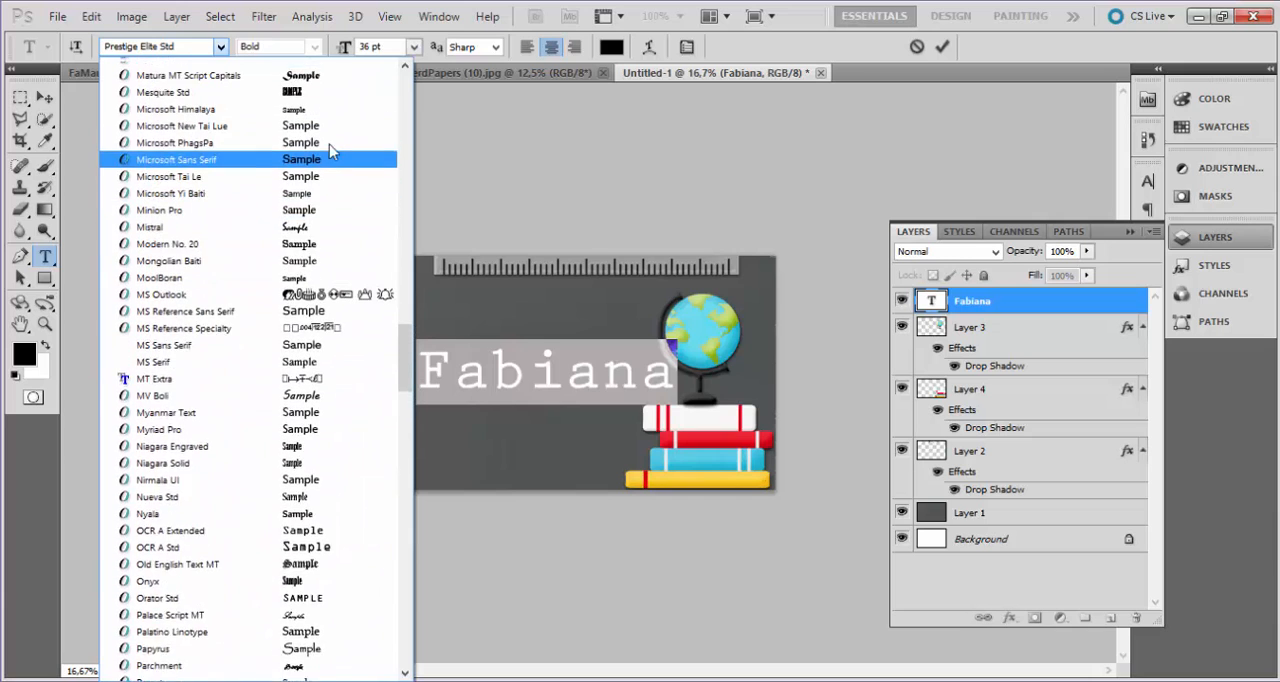
{"action": "scroll", "coordinate": [330, 140], "scroll_direction": "up", "scroll_amount": 18}
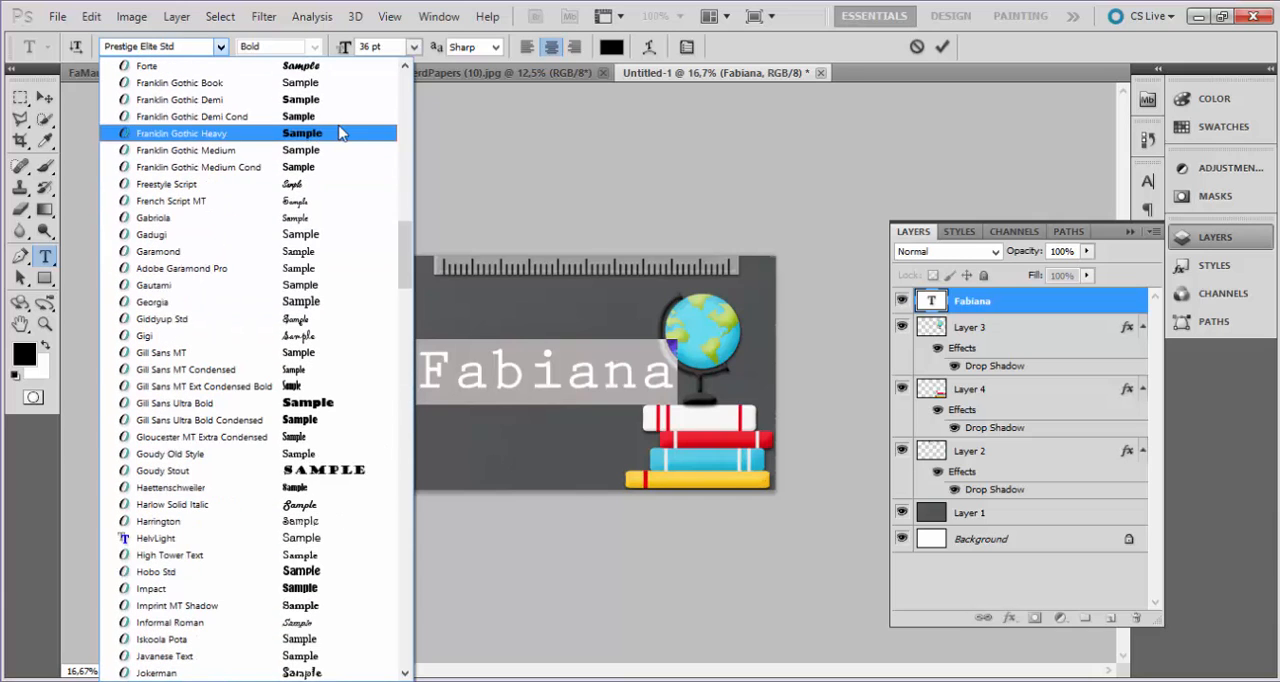
{"action": "key", "text": "Up"}
{"action": "scroll", "coordinate": [340, 126], "scroll_direction": "up", "scroll_amount": 4}
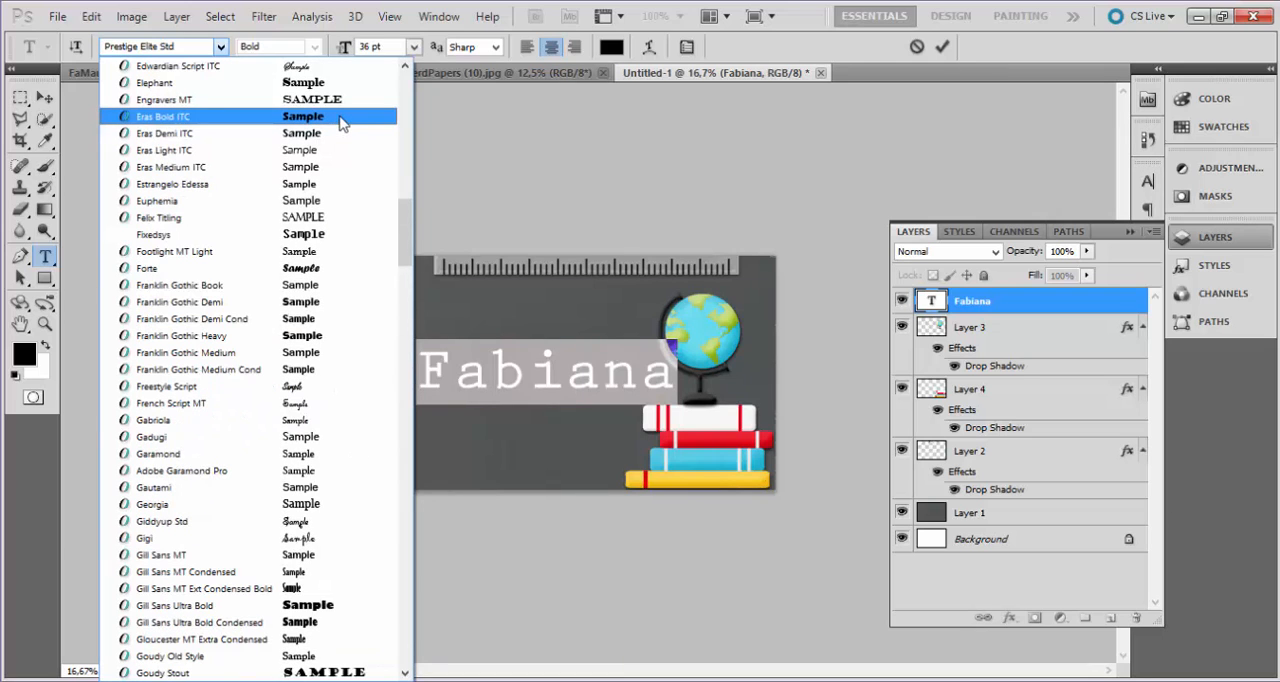
{"action": "left_click", "coordinate": [300, 67]}
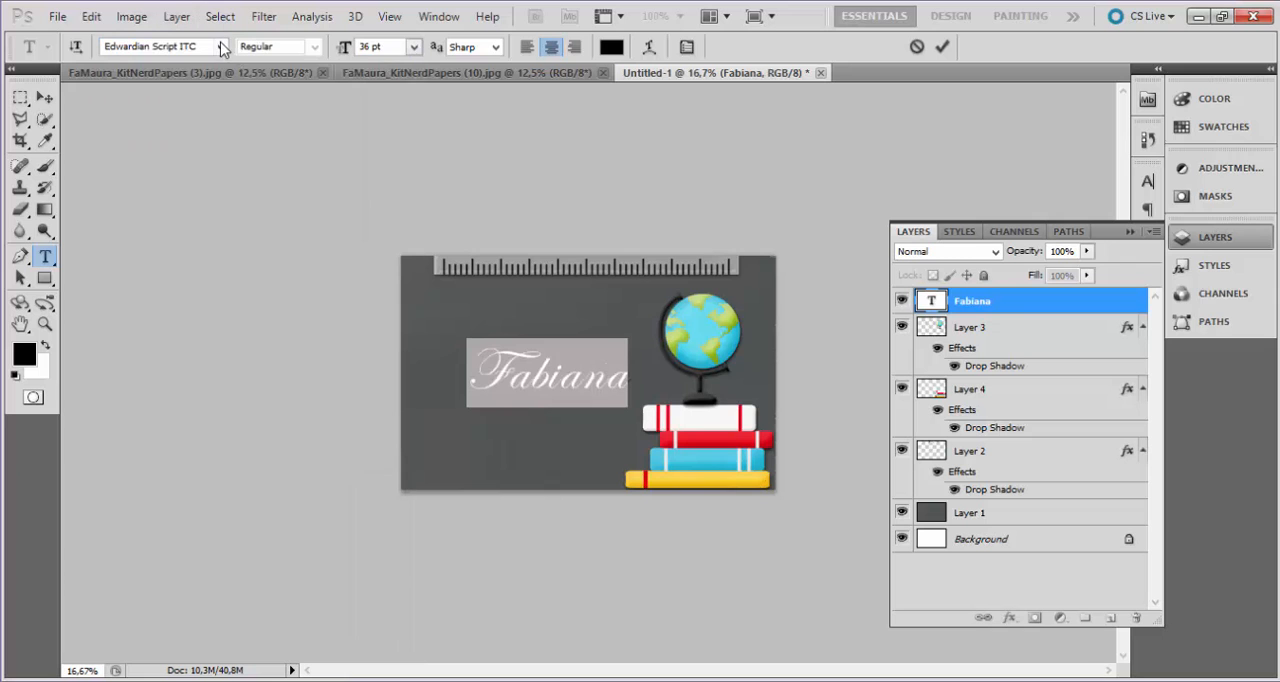
Change the name text's font to Brannboll S PERSONAL USE ONLY.
{"action": "left_click", "coordinate": [221, 47]}
{"action": "scroll", "coordinate": [255, 104], "scroll_direction": "up", "scroll_amount": 5}
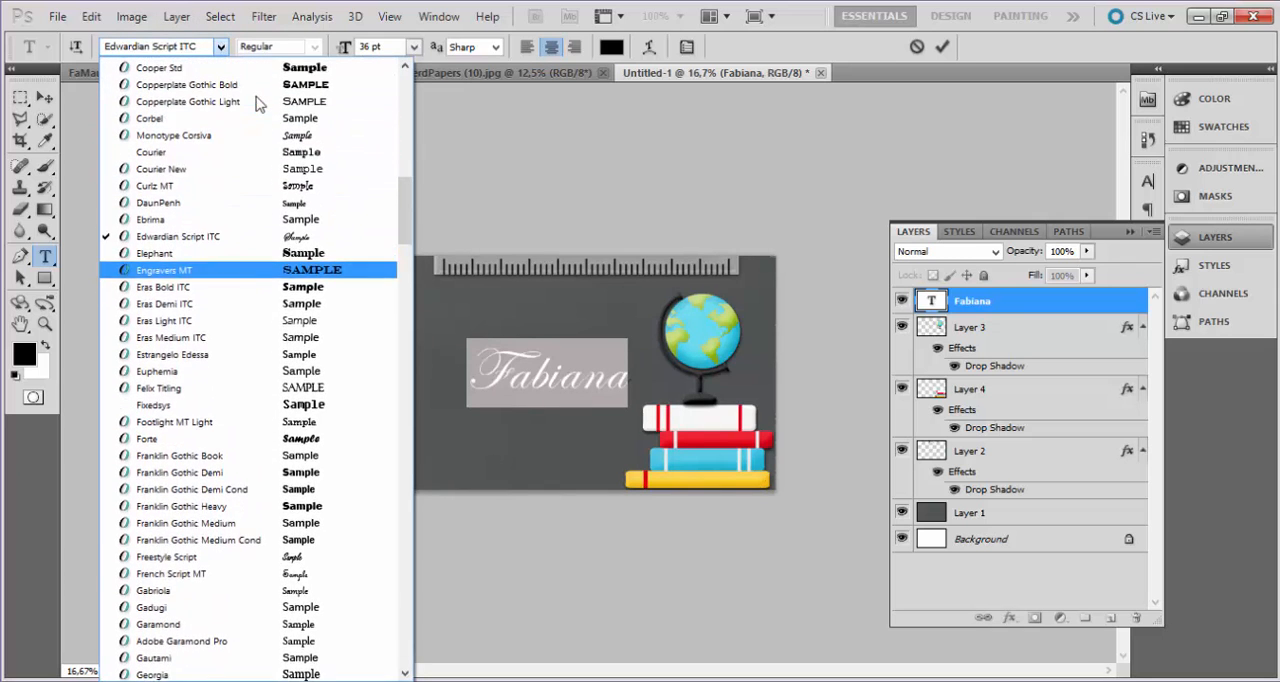
{"action": "scroll", "coordinate": [255, 104], "scroll_direction": "up", "scroll_amount": 5}
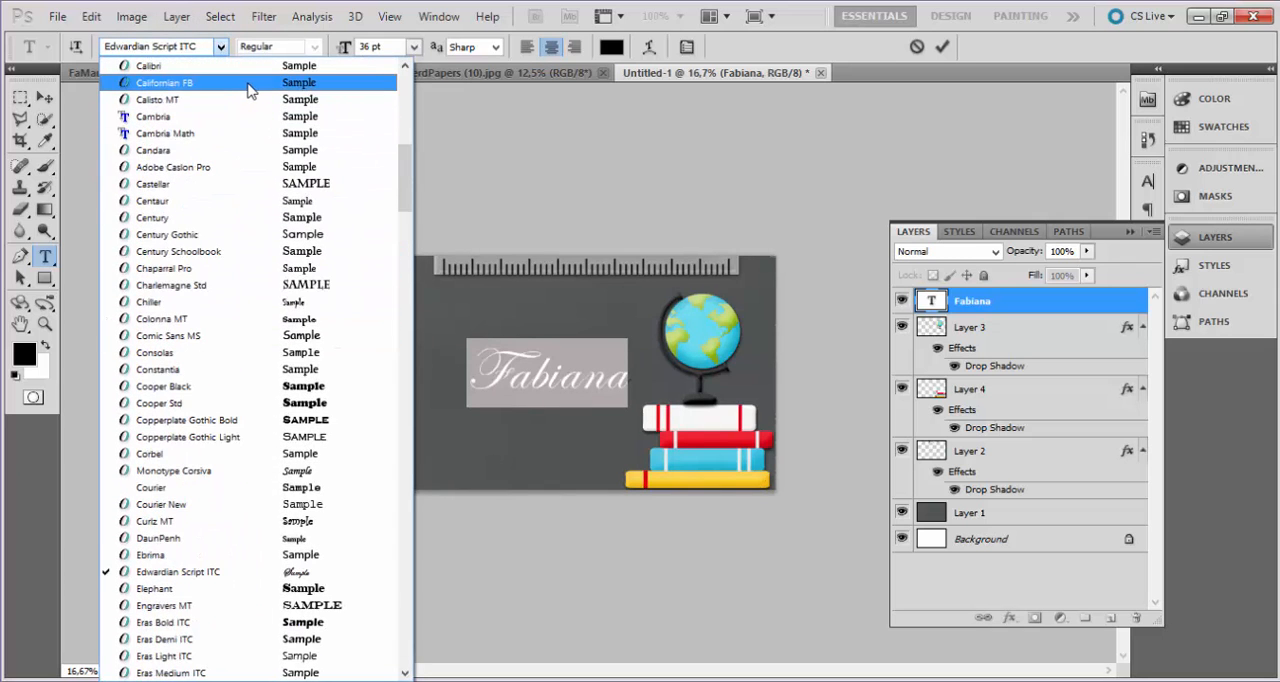
{"action": "scroll", "coordinate": [250, 88], "scroll_direction": "up", "scroll_amount": 4}
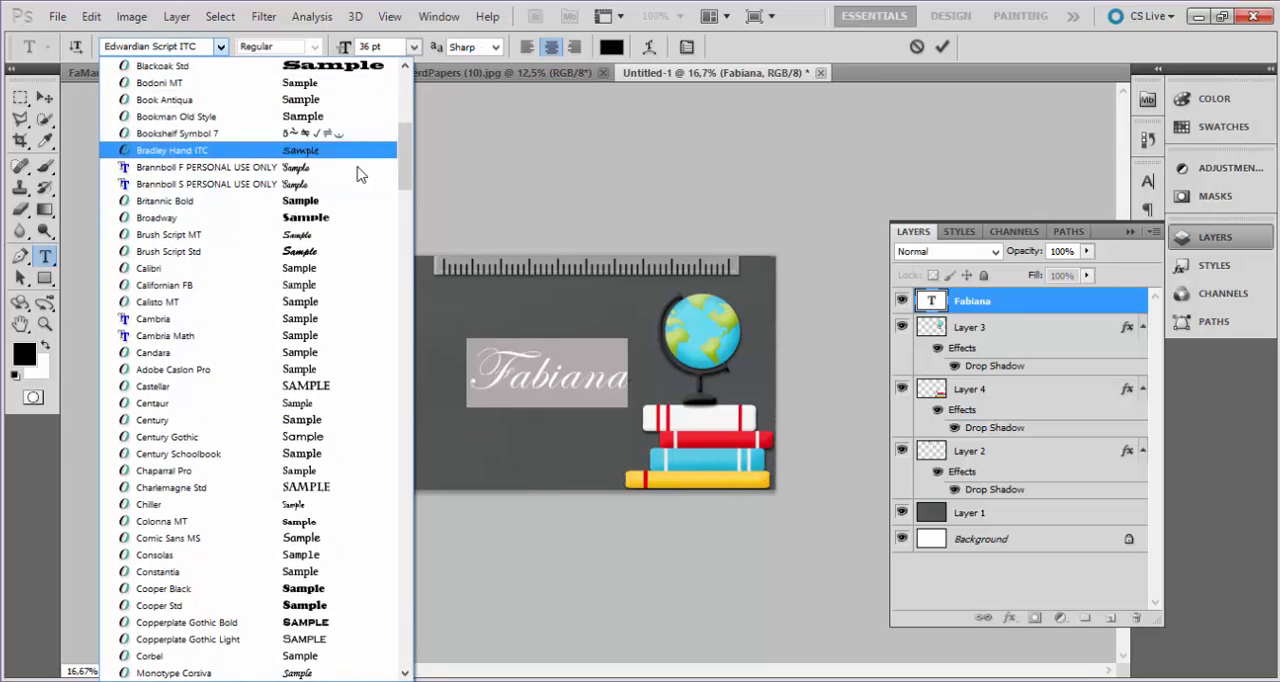
{"action": "left_click", "coordinate": [358, 182]}
Examine the available fonts for alternatives to the name text's current script font.
{"action": "left_click", "coordinate": [220, 46]}
{"action": "scroll", "coordinate": [282, 160], "scroll_direction": "up", "scroll_amount": 2}
{"action": "scroll", "coordinate": [290, 160], "scroll_direction": "up", "scroll_amount": 10}
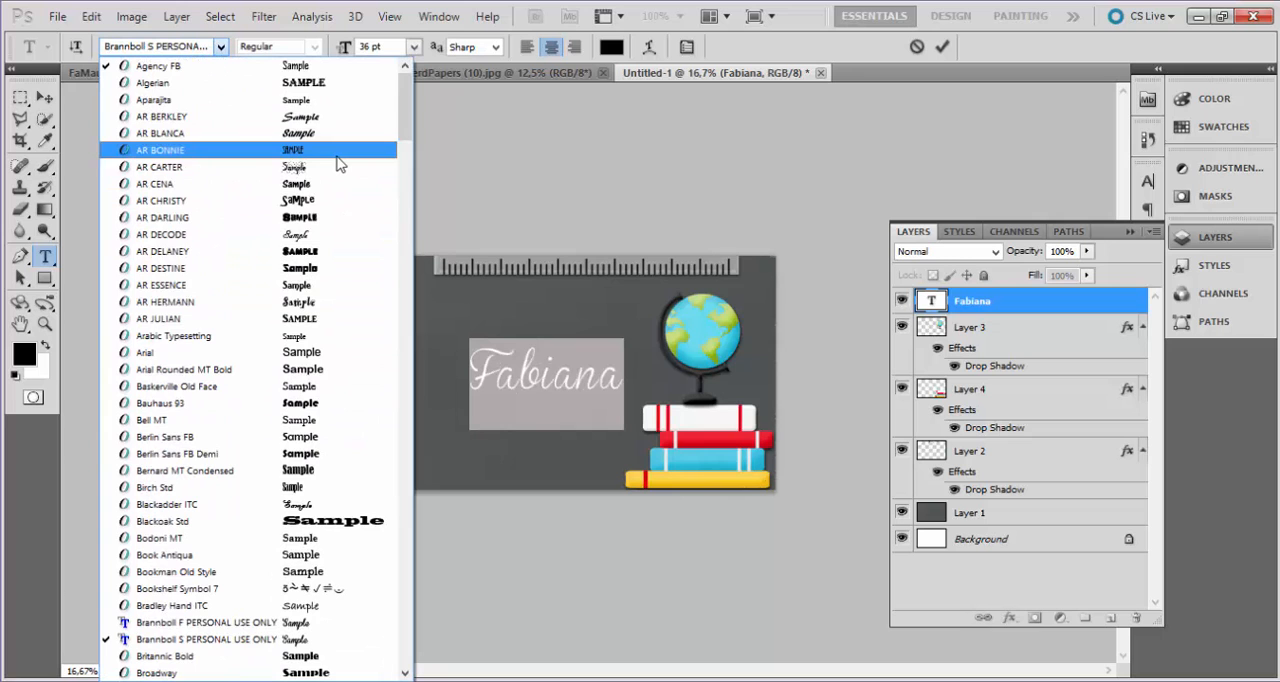
{"action": "scroll", "coordinate": [338, 163], "scroll_direction": "down", "scroll_amount": 4}
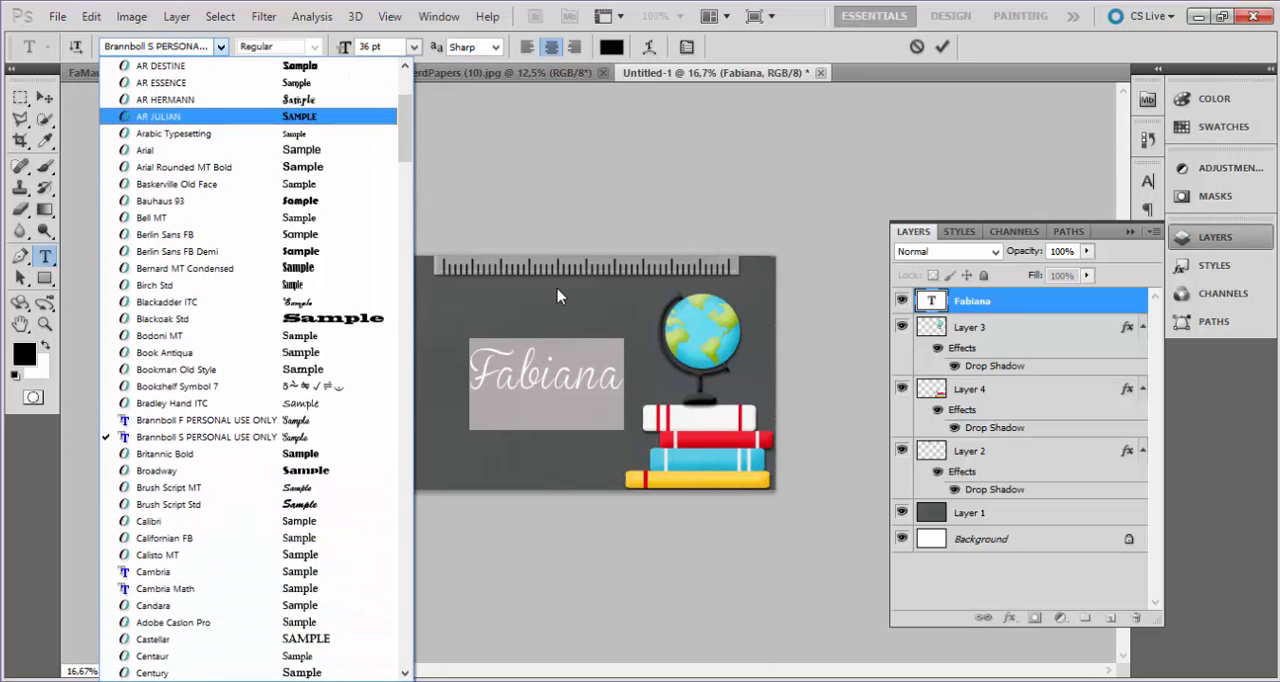
{"action": "scroll", "coordinate": [313, 418], "scroll_direction": "down", "scroll_amount": 6}
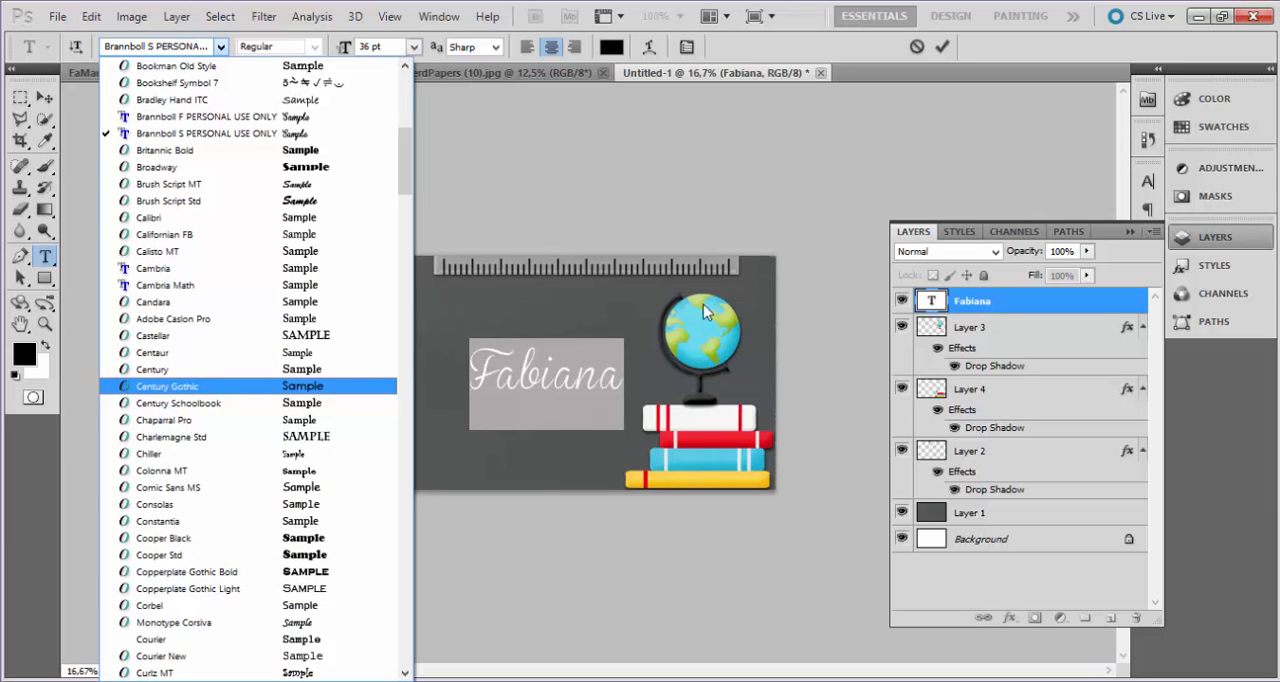
{"action": "left_click", "coordinate": [680, 223]}
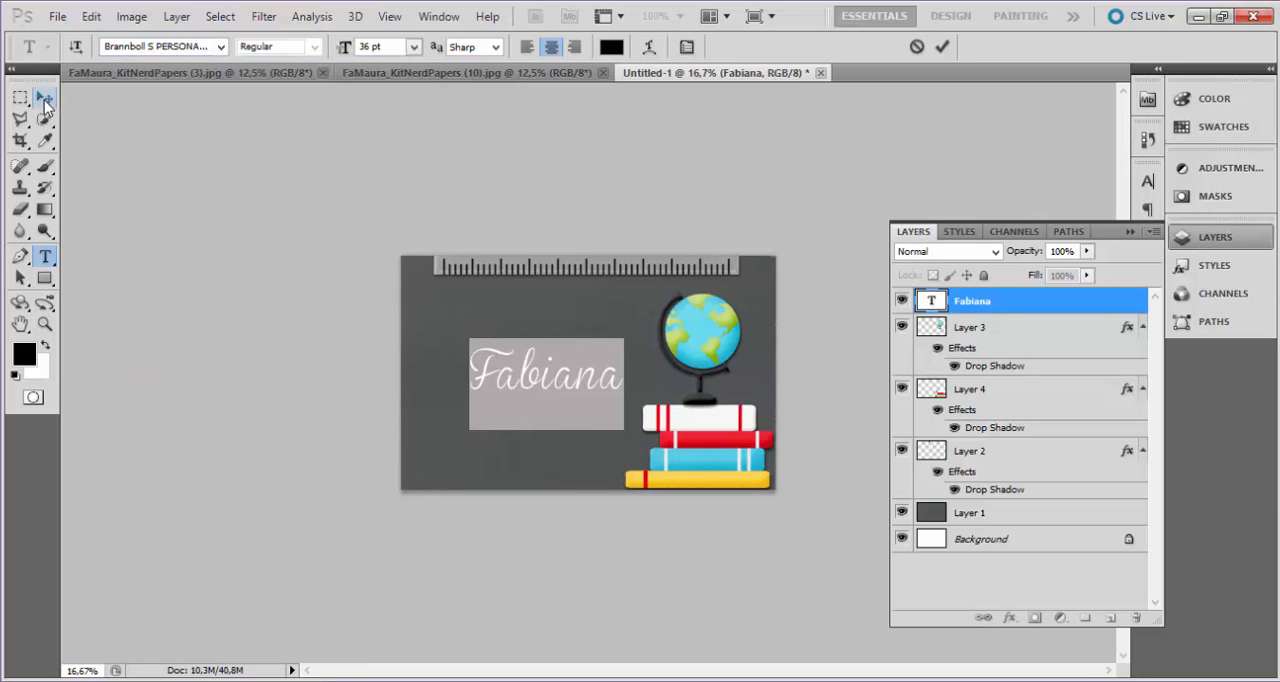
{"action": "left_click", "coordinate": [45, 98]}
{"action": "left_click", "coordinate": [45, 256]}
{"action": "double_click", "coordinate": [546, 380]}
{"action": "left_click", "coordinate": [218, 50]}
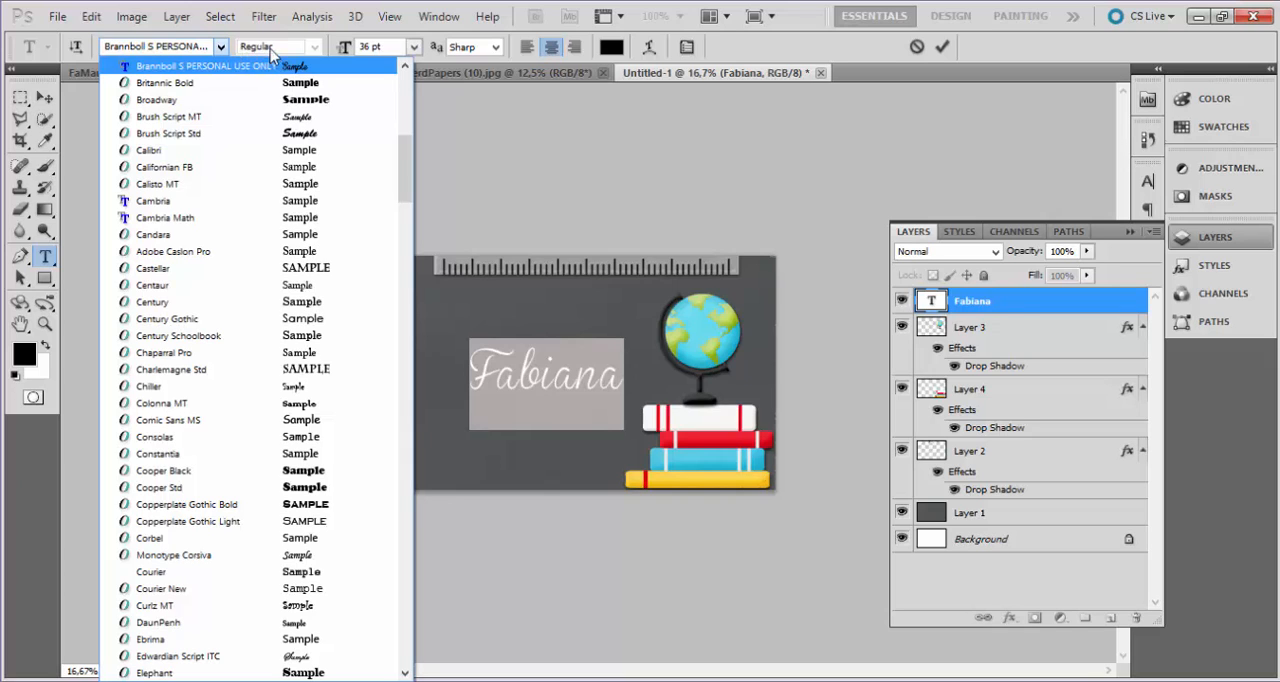
{"action": "left_click", "coordinate": [612, 138]}
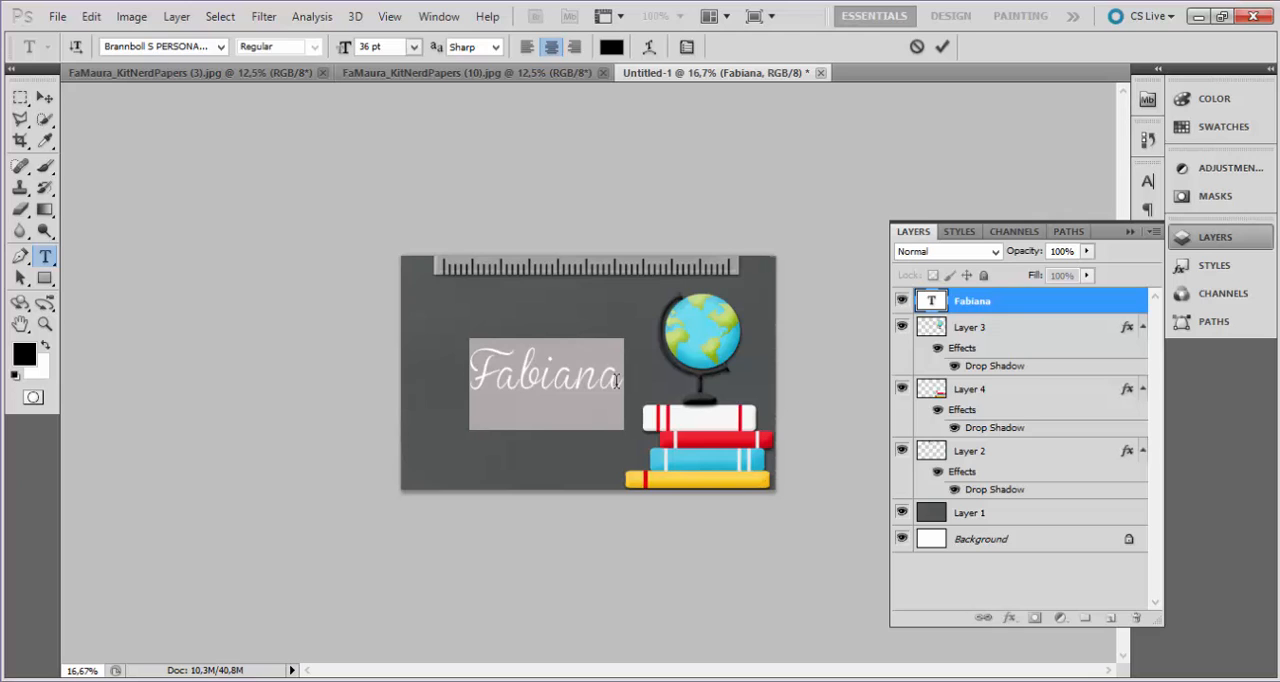
Set the color of the selected name text to white and finish editing it.
{"action": "left_click", "coordinate": [613, 49]}
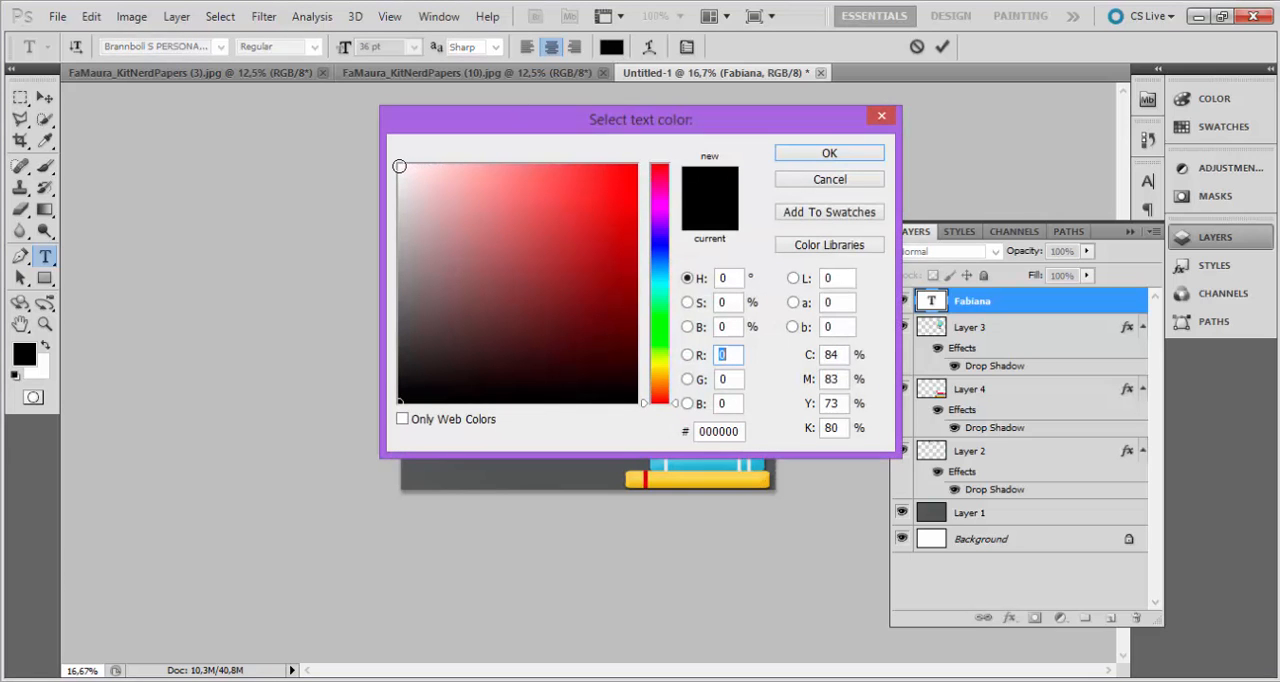
{"action": "left_click", "coordinate": [399, 166]}
{"action": "left_click", "coordinate": [800, 153]}
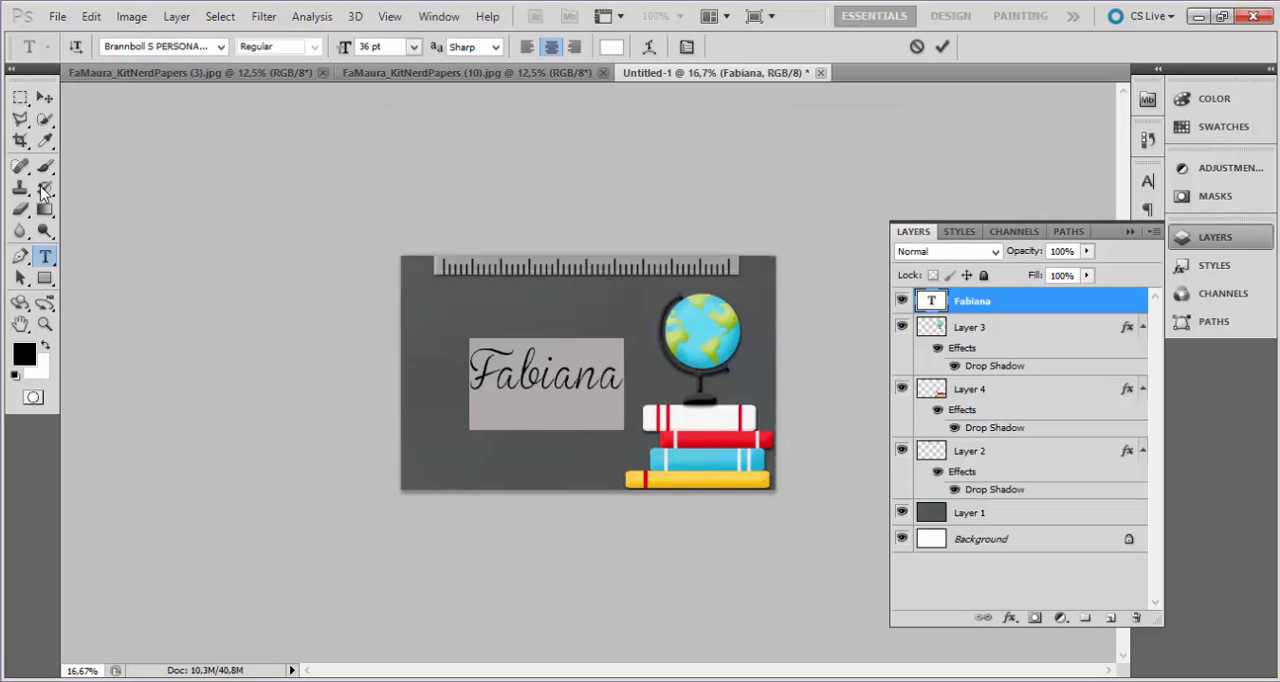
{"action": "left_click", "coordinate": [45, 97]}
Move the name text slightly up on the chalkboard and scale it proportionally to about 136%.
{"action": "left_click_drag", "start_coordinate": [612, 384], "coordinate": [600, 358]}
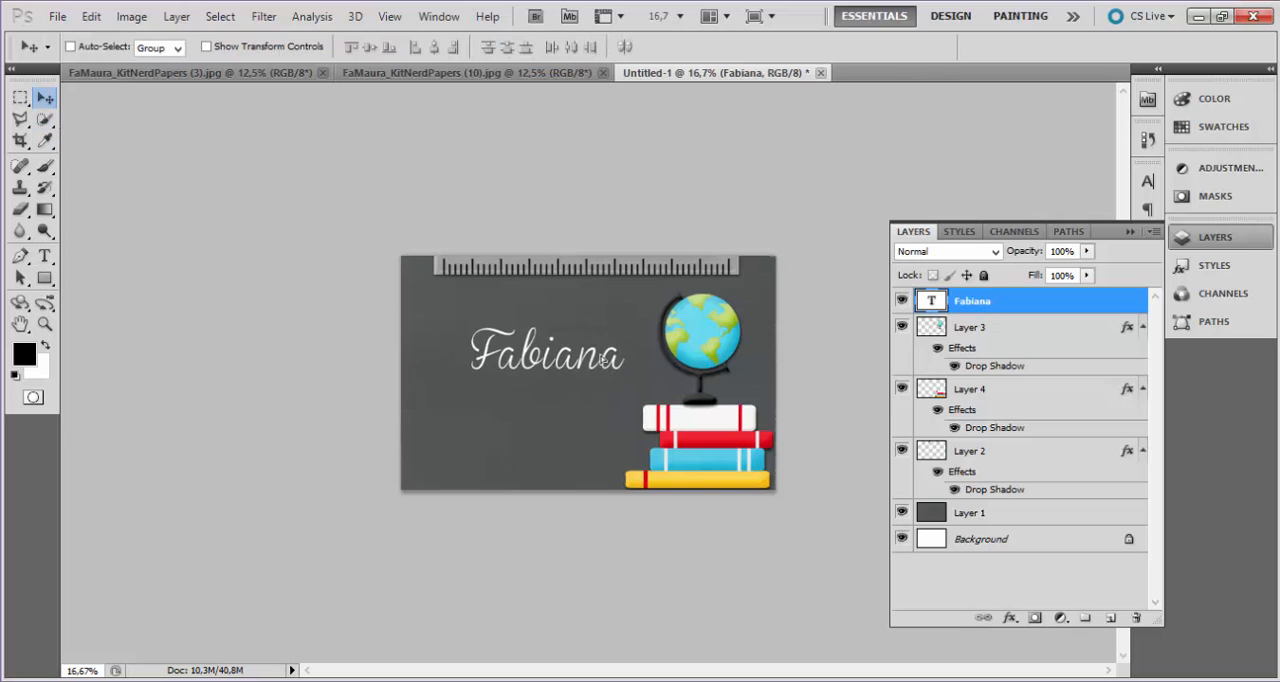
{"action": "key", "text": "ctrl+t"}
{"action": "left_click_drag", "start_coordinate": [624, 318], "coordinate": [638, 280]}
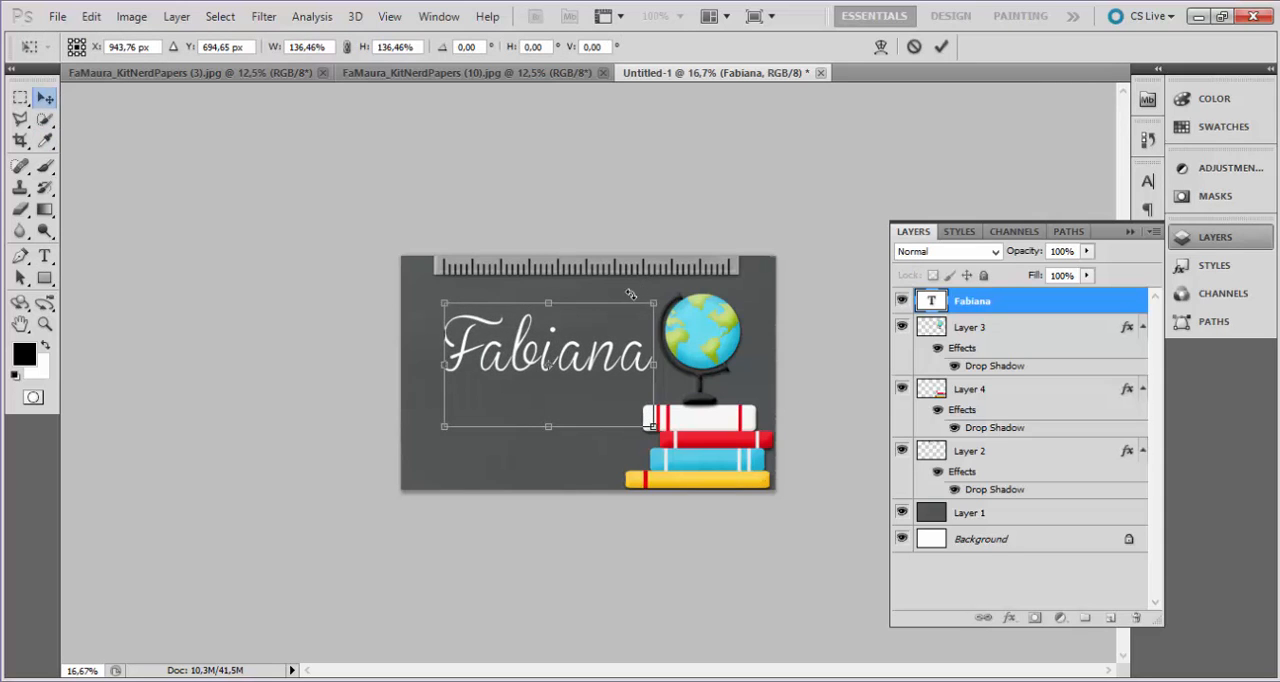
{"action": "key", "text": "Return"}
Start saving the design to the desktop under the file name etiqueta.
{"action": "left_click", "coordinate": [57, 18]}
{"action": "left_click", "coordinate": [57, 18]}
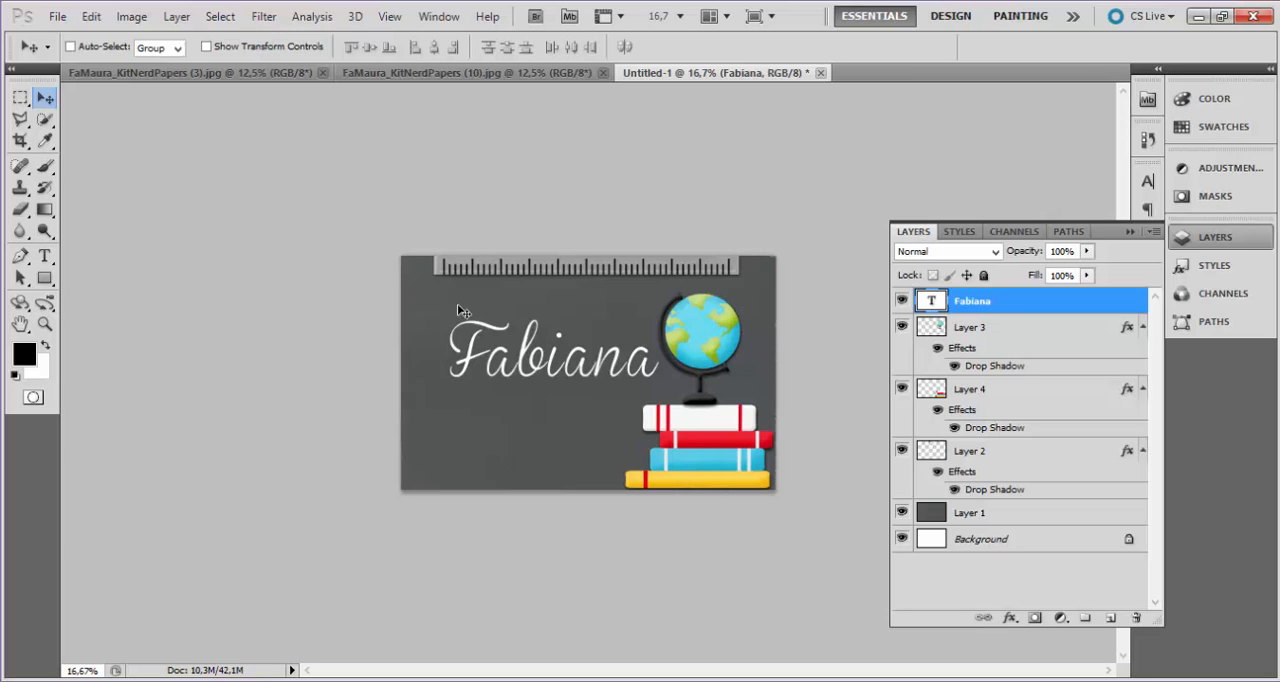
{"action": "left_click", "coordinate": [60, 18]}
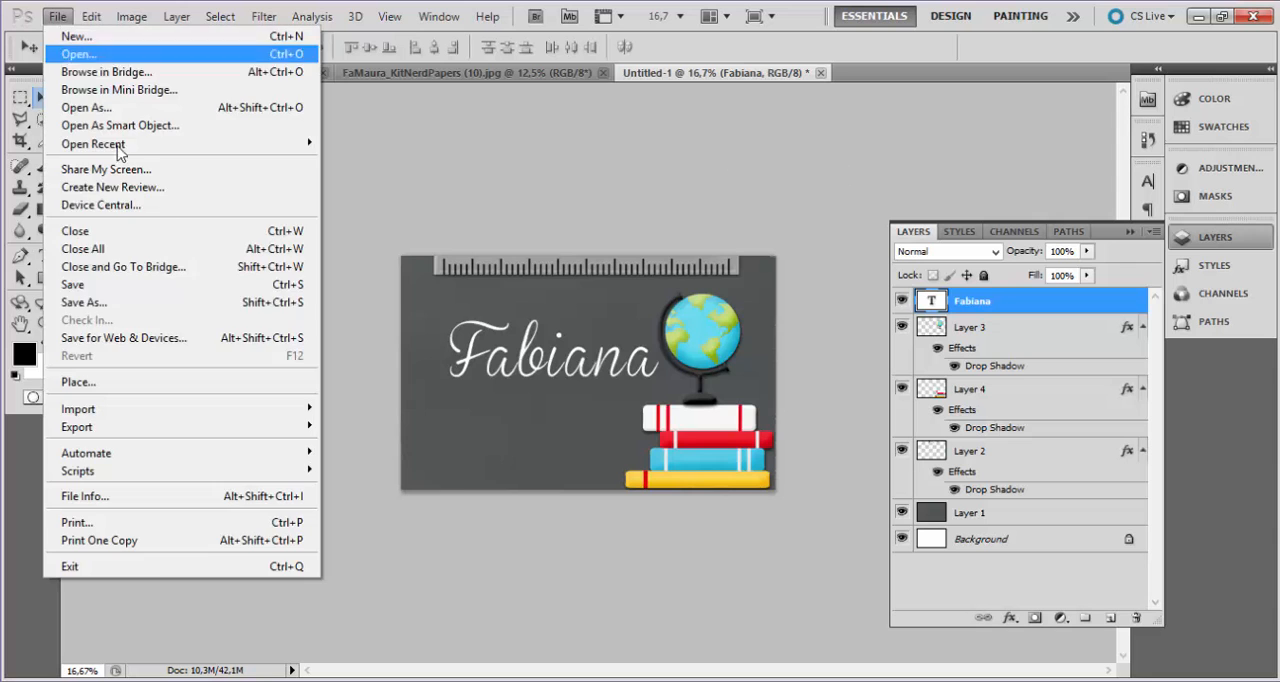
{"action": "left_click", "coordinate": [167, 304]}
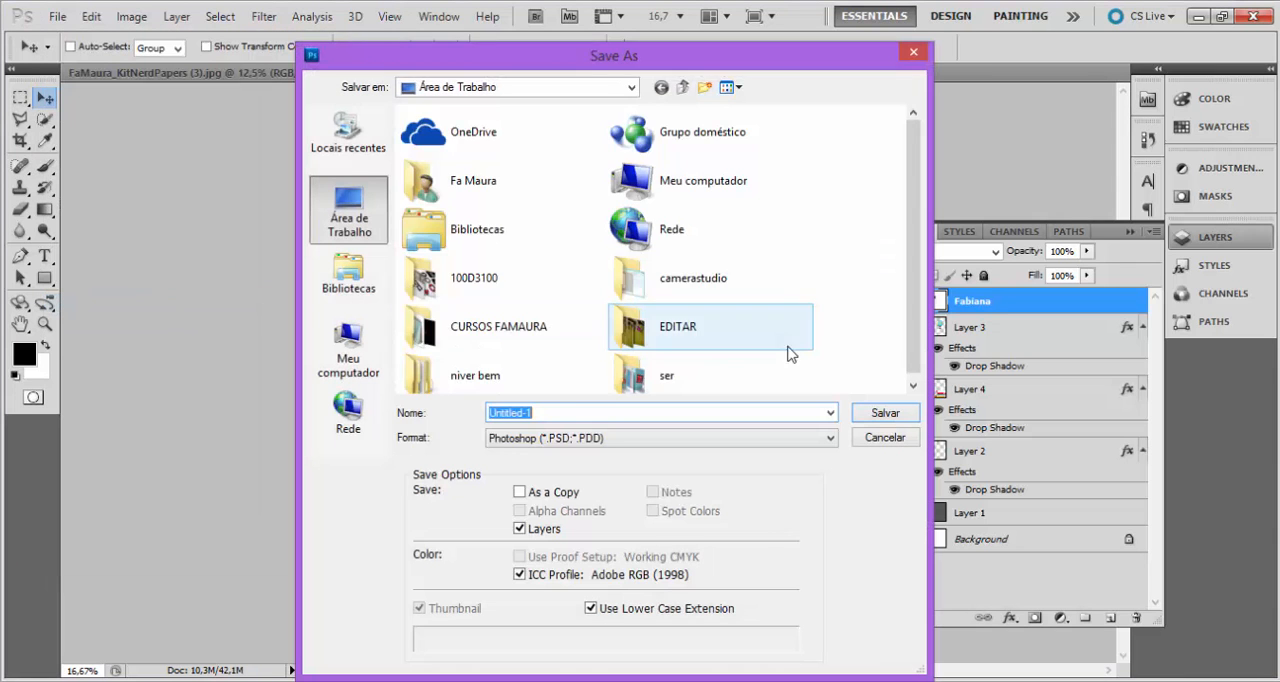
{"action": "type", "text": "etiquera"}
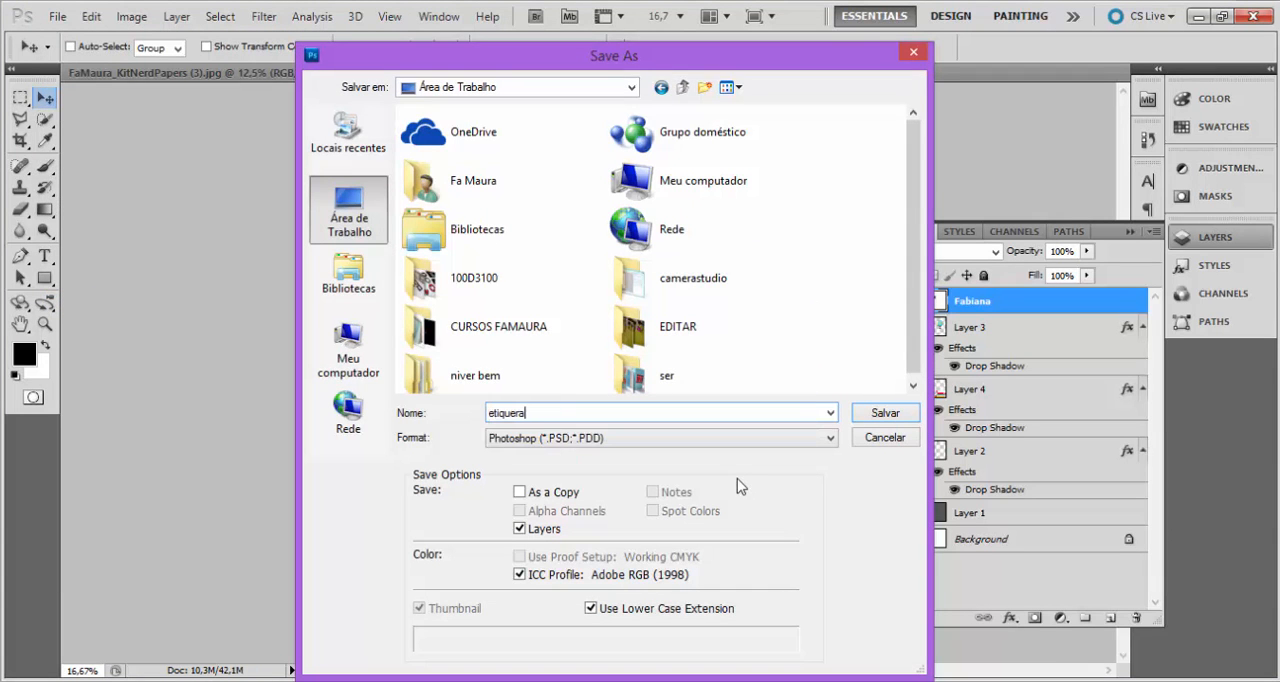
{"action": "key", "text": "BackSpace"}
{"action": "key", "text": "BackSpace"}
{"action": "type", "text": "ta"}
Choose JPEG as the file format and save the image with quality 10.
{"action": "left_click", "coordinate": [690, 439]}
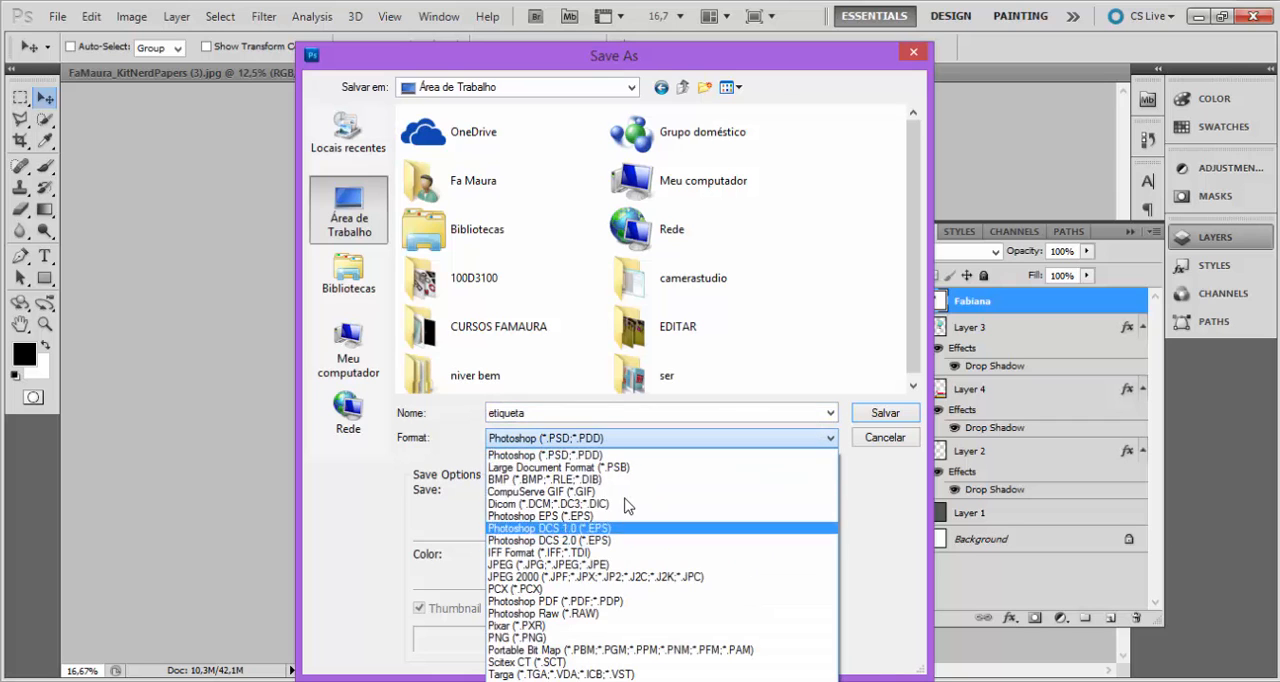
{"action": "left_click", "coordinate": [548, 564]}
{"action": "key", "text": "Return"}
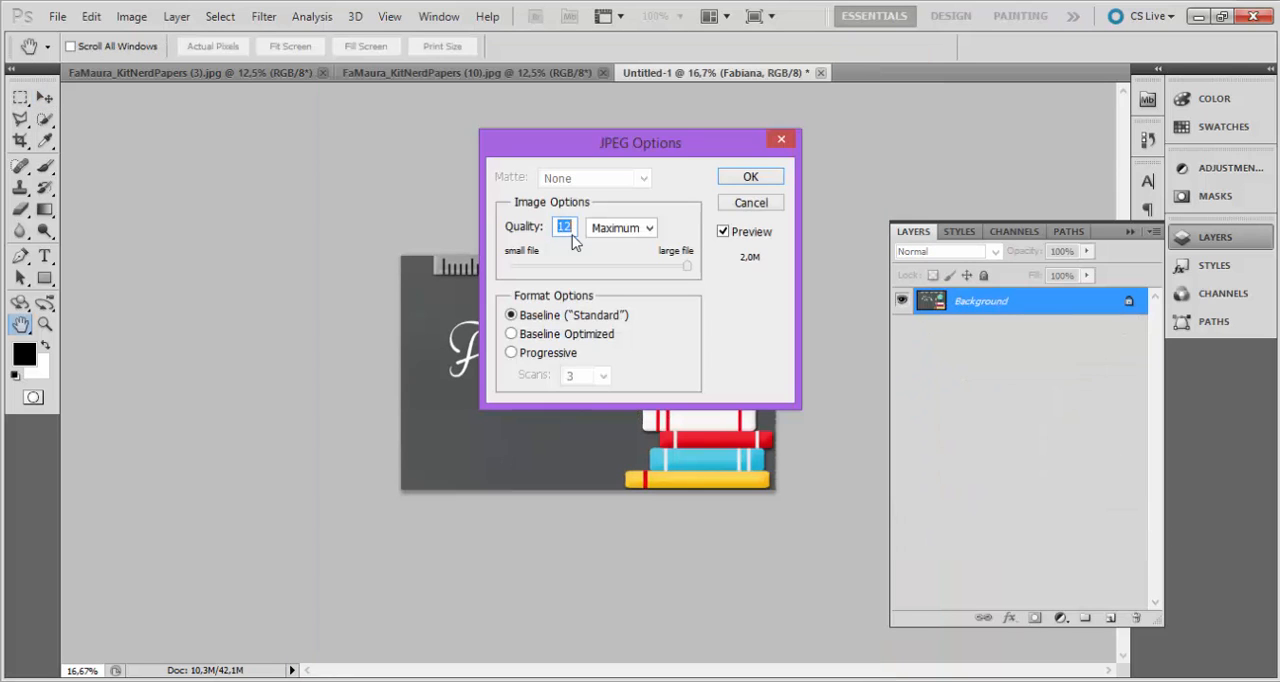
{"action": "type", "text": "10"}
{"action": "key", "text": "Return"}
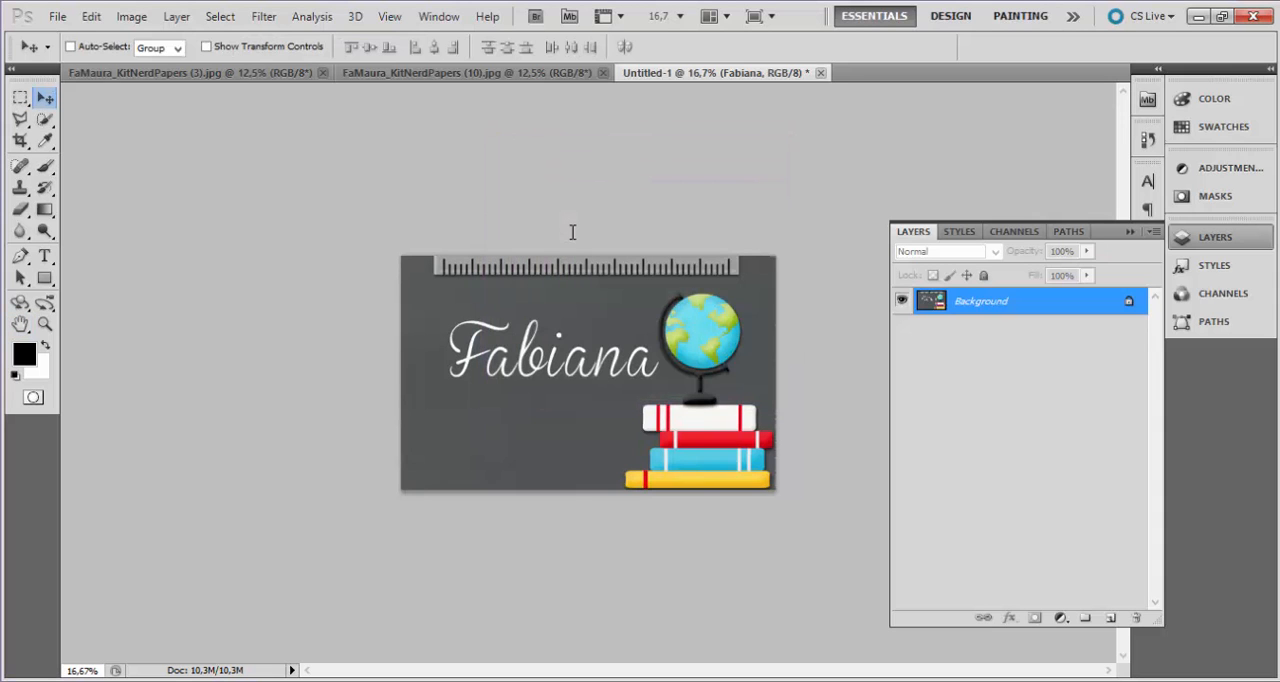